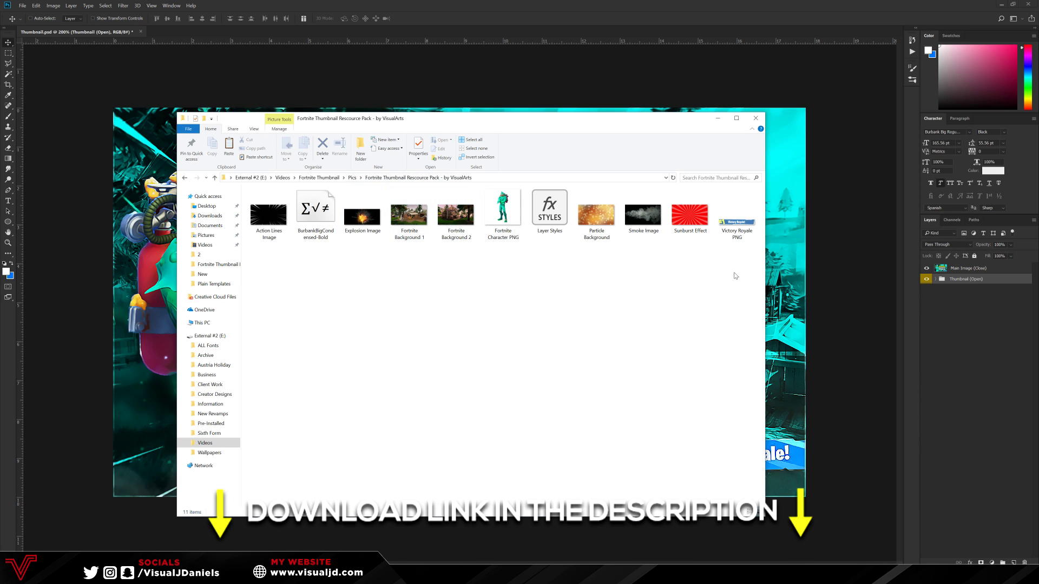
# Look over the image, font and layer style files in the Fortnite thumbnail resource pack and the Topaz Labs store page.
pyautogui.moveTo(738, 260); pyautogui.dragTo(373, 271)
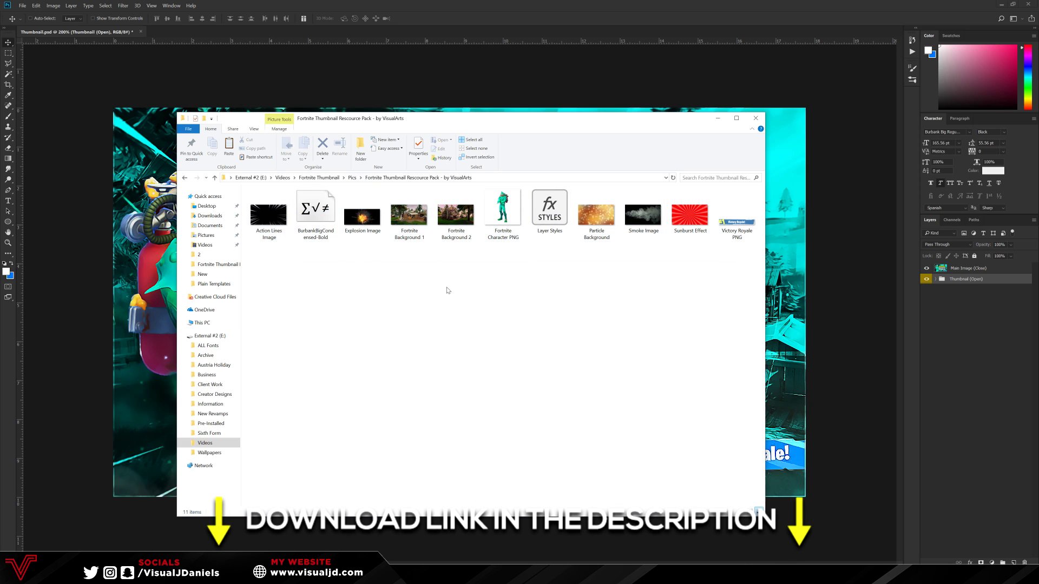
pyautogui.moveTo(459, 279); pyautogui.dragTo(411, 189)
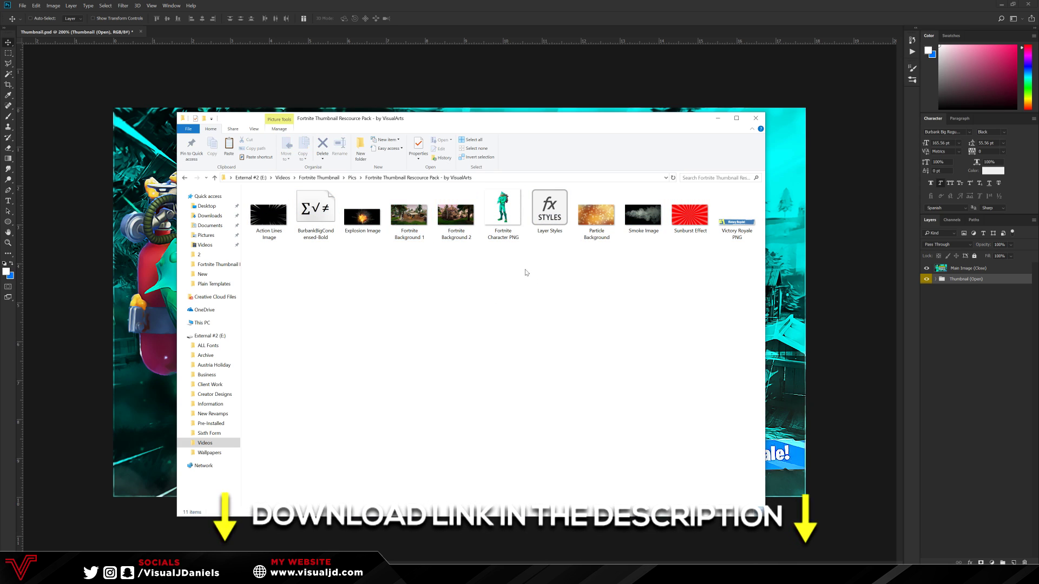
pyautogui.moveTo(523, 283); pyautogui.dragTo(502, 206)
pyautogui.click(560, 213)
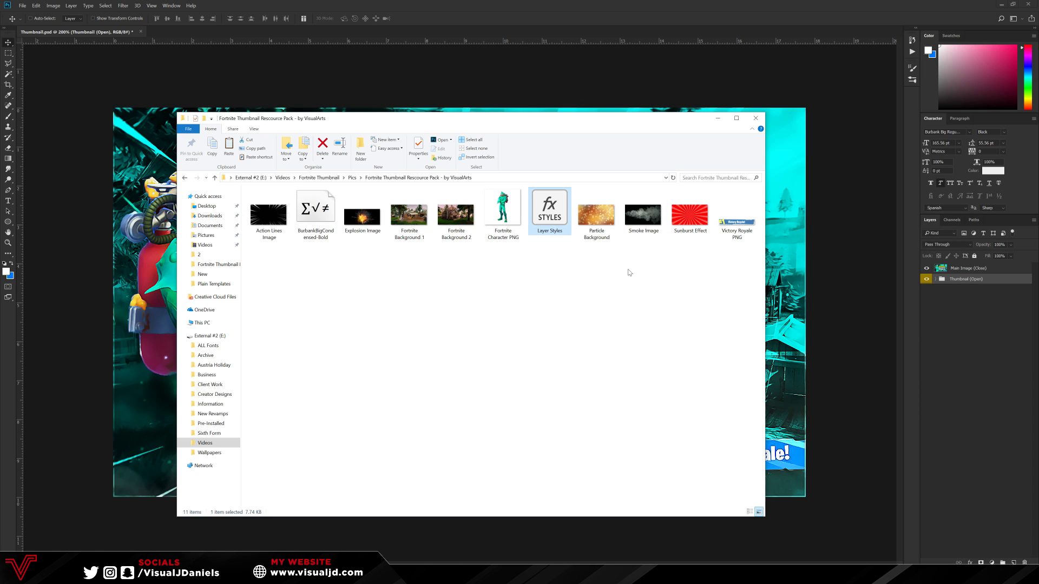
pyautogui.moveTo(742, 247); pyautogui.dragTo(254, 233)
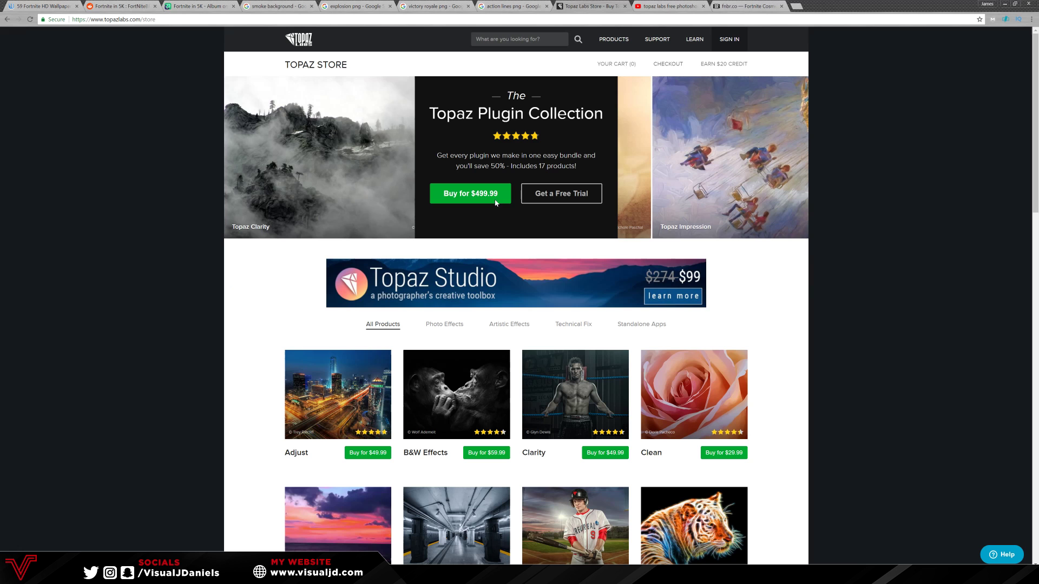
pyautogui.scroll(-3, 433, 320)
pyautogui.scroll(5, 335, 313)
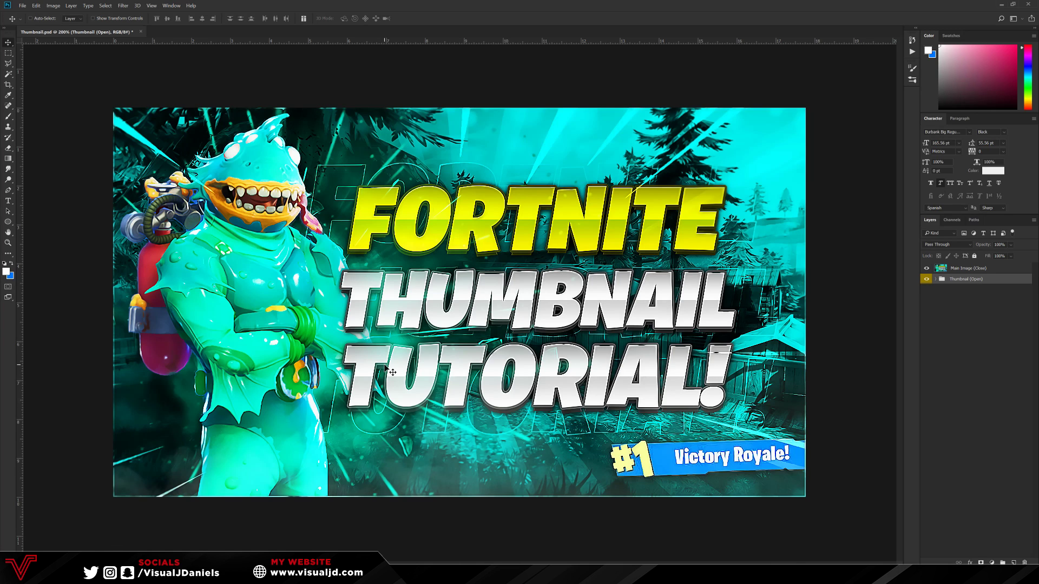
# Examine the finished thumbnail up close, comparing its detail with the Main Image (Close) layer hidden and shown.
pyautogui.hotkey('ctrl', '+')
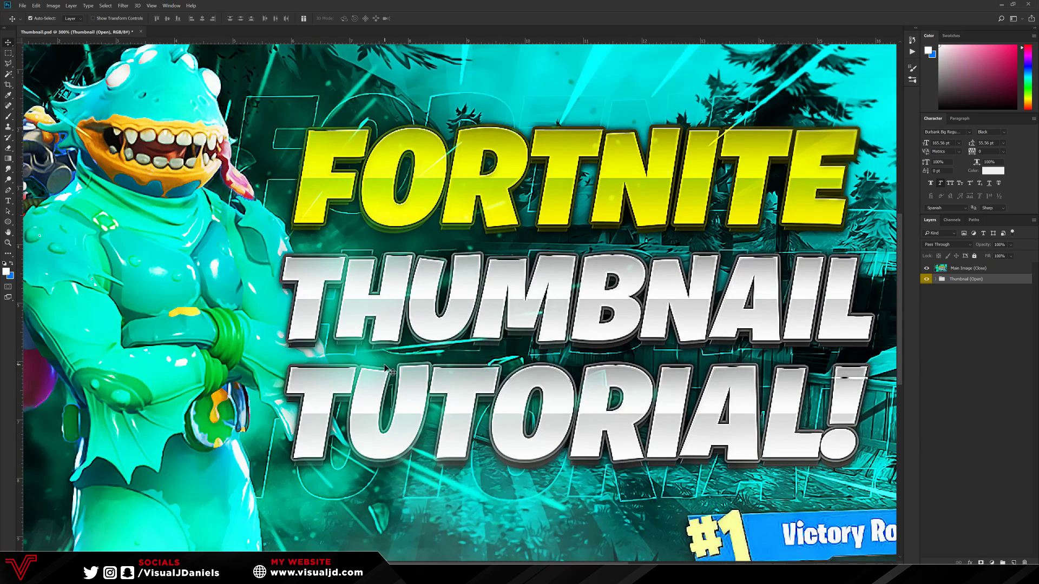
pyautogui.scroll(-2, 433, 465)
pyautogui.moveTo(473, 562); pyautogui.dragTo(592, 548)
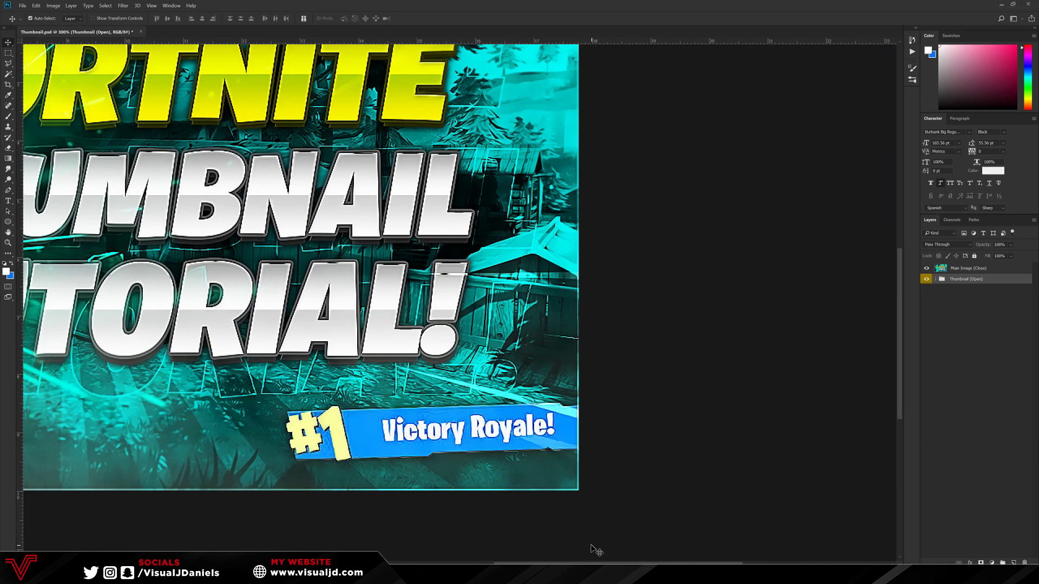
pyautogui.hotkey('ctrl', '+')
pyautogui.scroll(3, 626, 174)
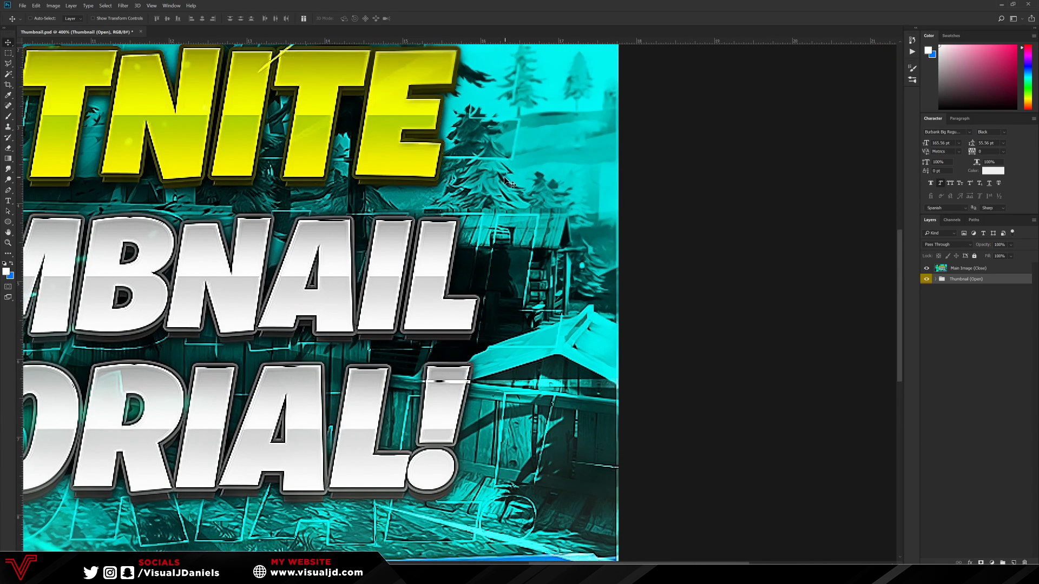
pyautogui.scroll(1, 509, 183)
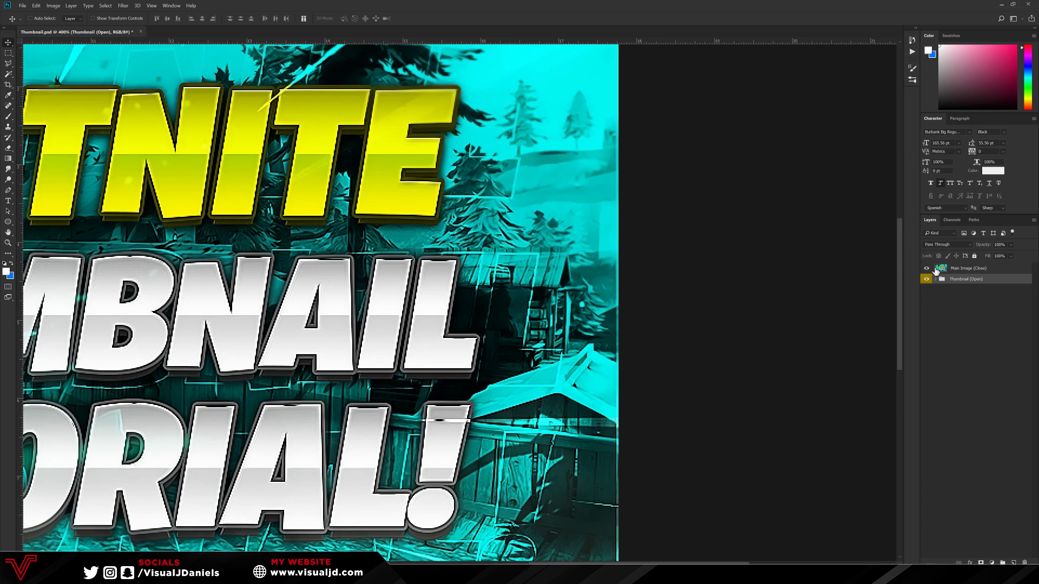
pyautogui.click(927, 269)
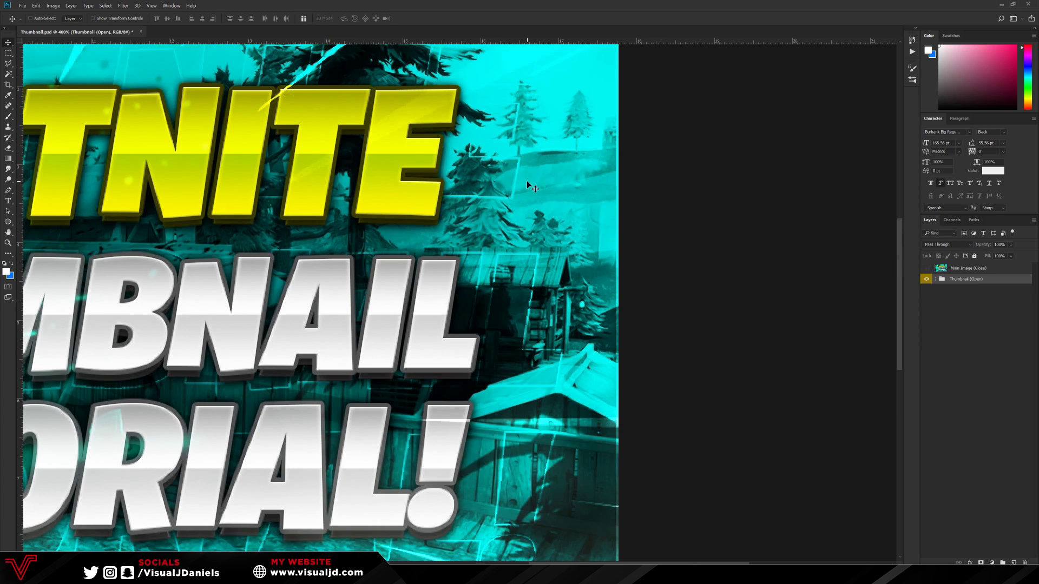
pyautogui.click(928, 269)
pyautogui.scroll(5, 494, 252)
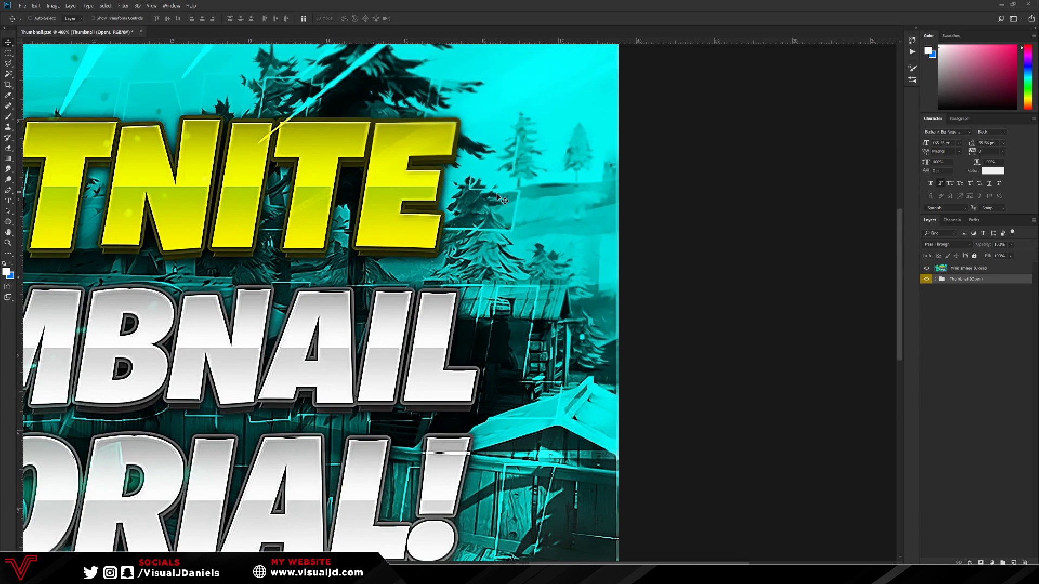
pyautogui.scroll(-1, 494, 252)
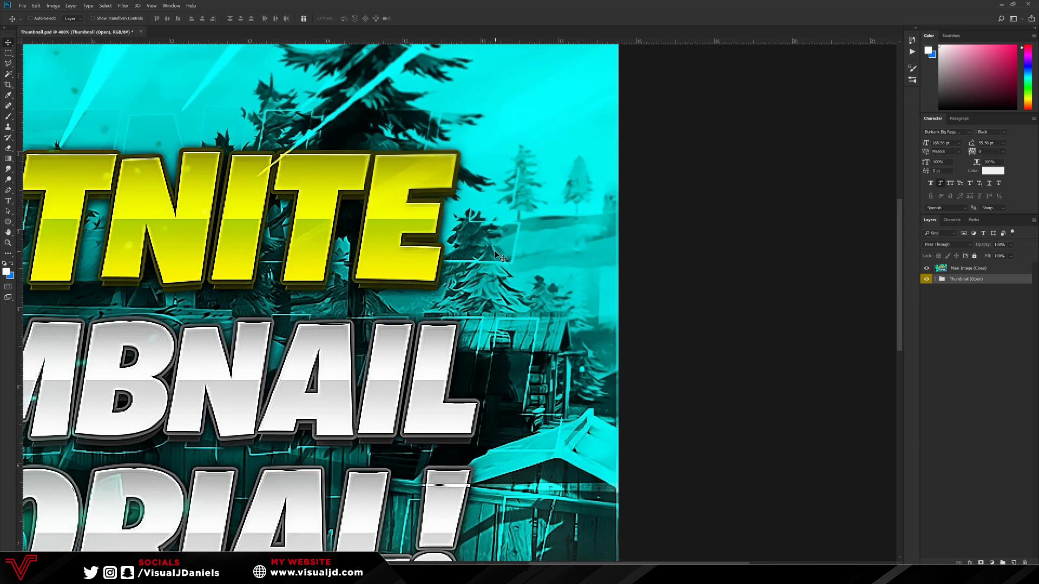
pyautogui.scroll(-1, 486, 249)
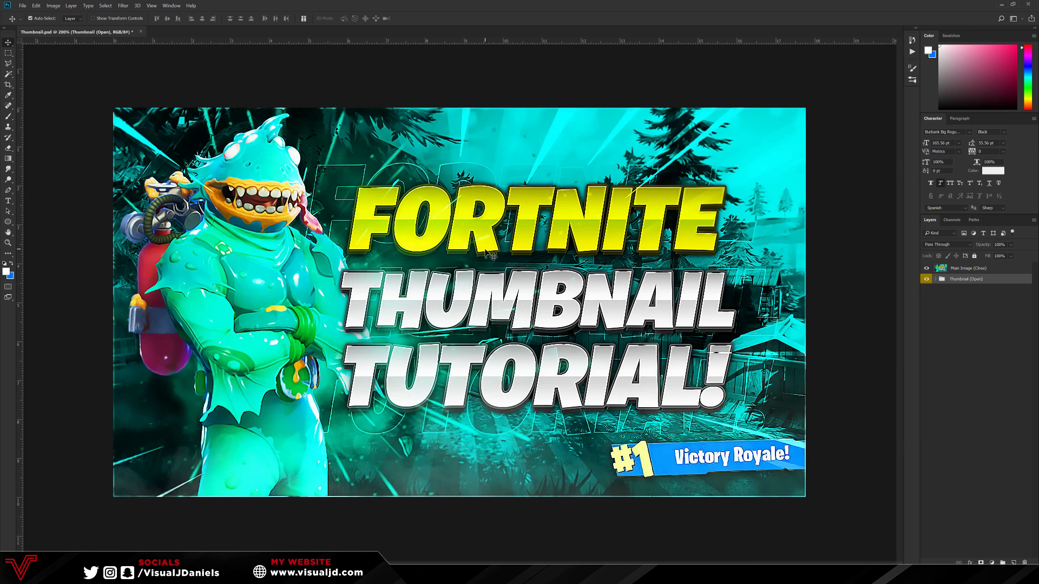
# Open Topaz Clean 3 on the Main Image (Close) layer, inspect the lettering in its preview and leave without applying it.
pyautogui.click(124, 6)
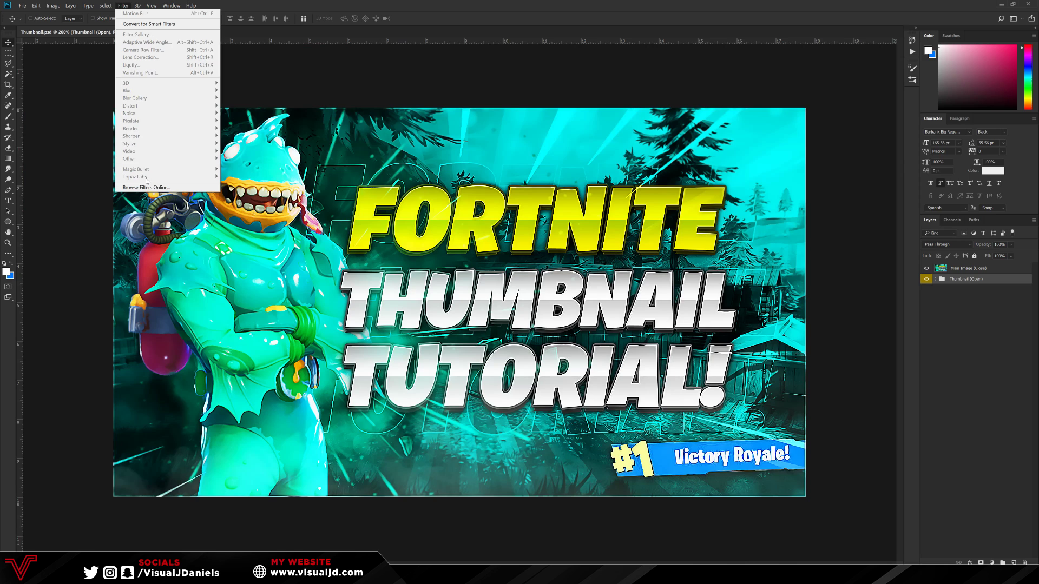
pyautogui.click(981, 270)
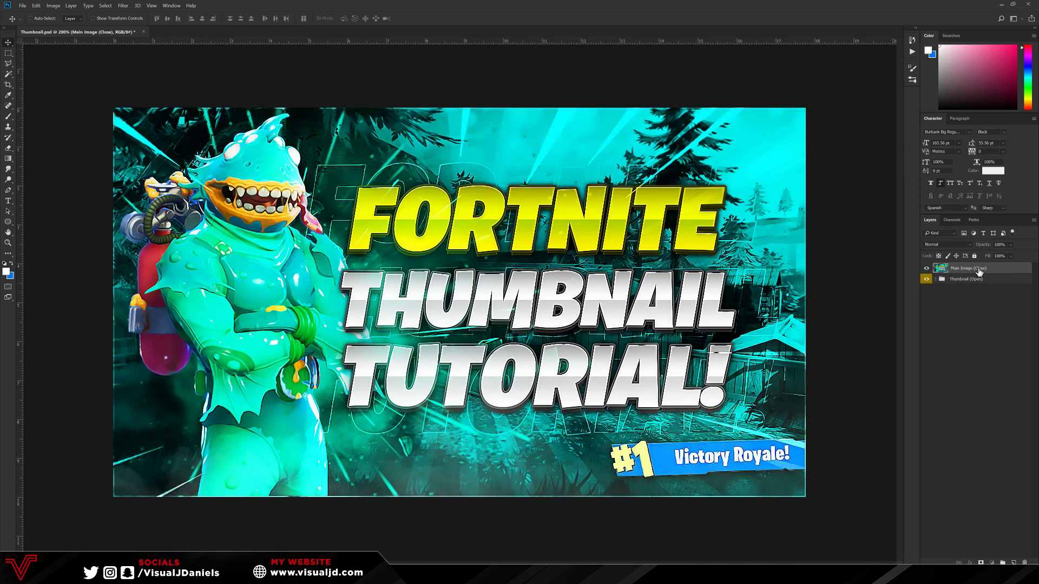
pyautogui.click(130, 5)
pyautogui.click(253, 186)
pyautogui.click(339, 297)
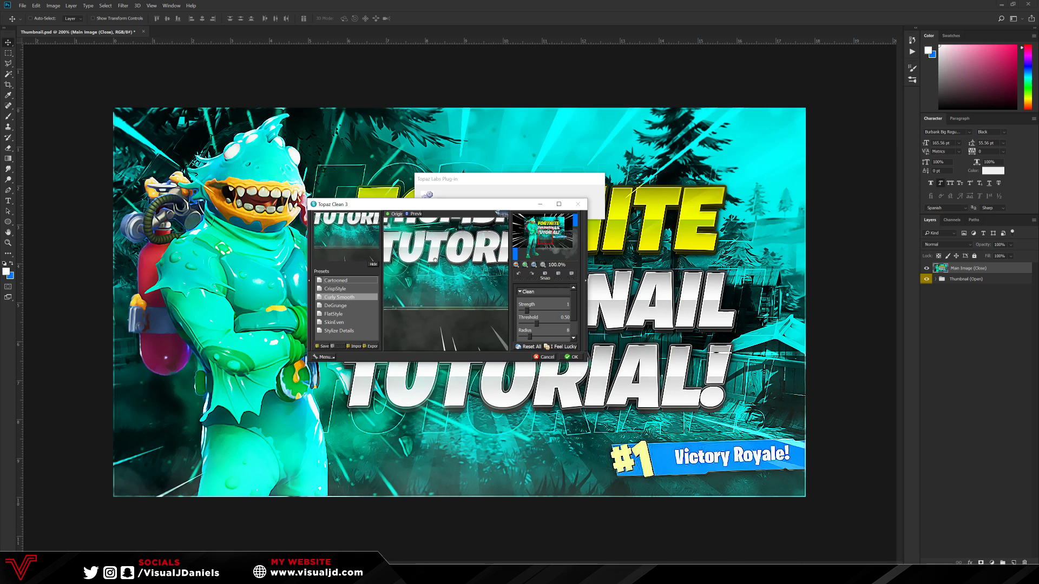
pyautogui.moveTo(451, 293); pyautogui.dragTo(462, 327)
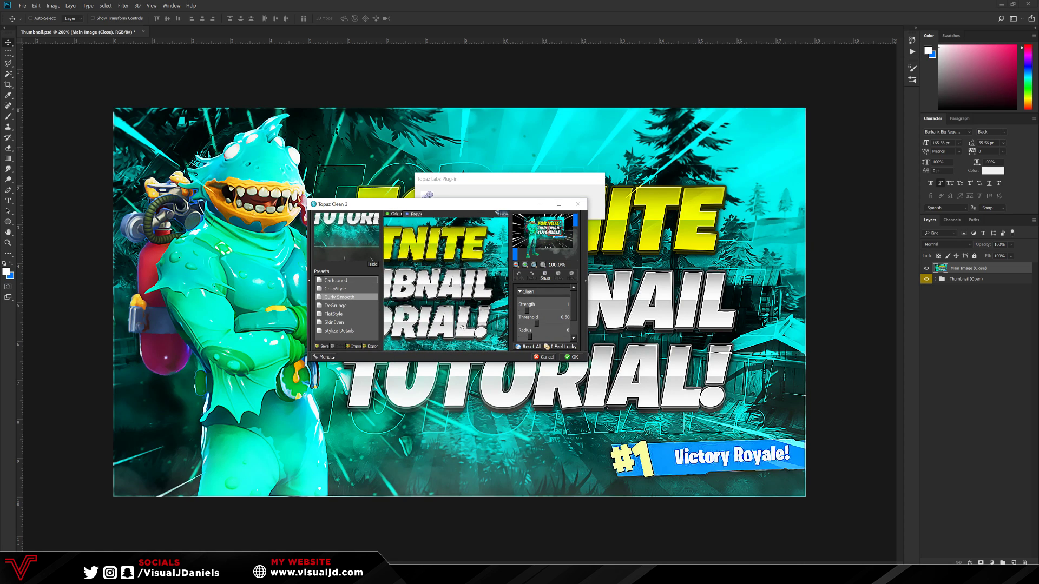
pyautogui.click(547, 358)
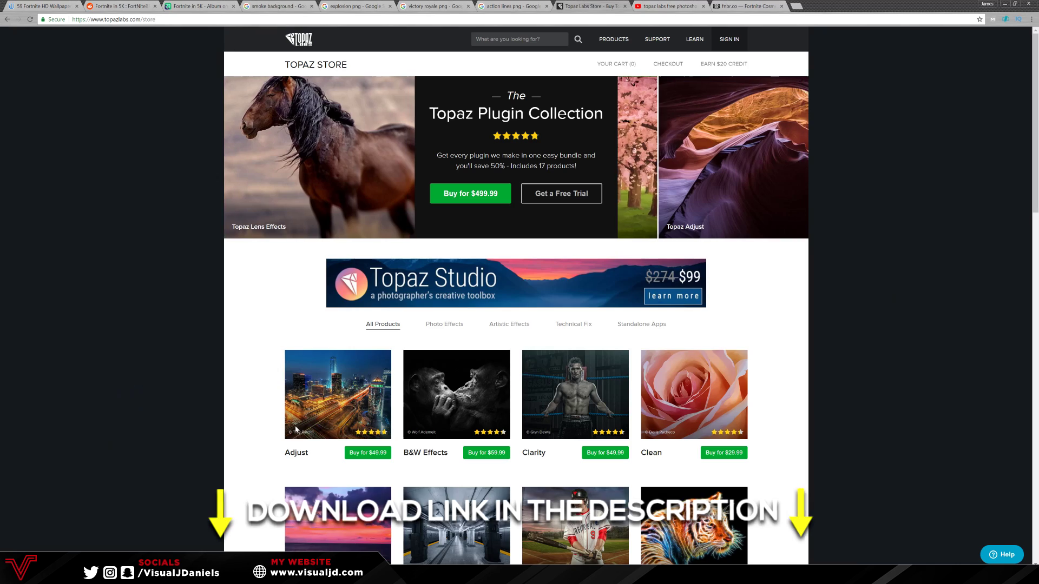
# Browse the plugins in the Topaz Labs store and compare the Photoshop thumbnail with the Main Image (Close) layer hidden and shown.
pyautogui.scroll(-4, 479, 218)
pyautogui.scroll(4, 474, 243)
pyautogui.scroll(-4, 469, 265)
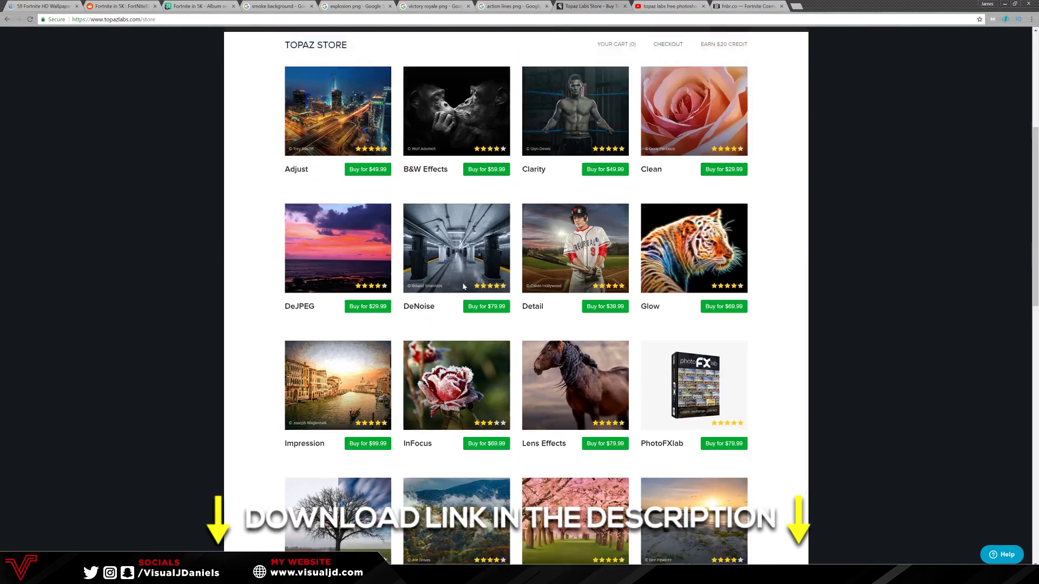
pyautogui.scroll(4, 463, 287)
pyautogui.scroll(-4, 463, 282)
pyautogui.scroll(4, 471, 243)
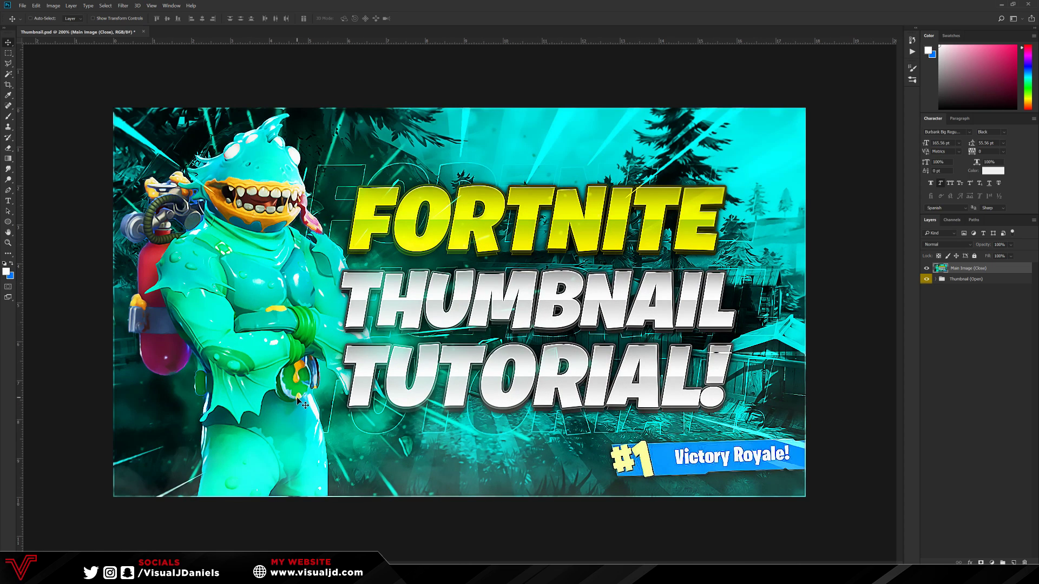
pyautogui.click(927, 268)
pyautogui.click(927, 268)
# Create a new 1280 x 720 pixel document at 72 pixels per inch in RGB Color with a white background.
pyautogui.hotkey('ctrl', 'n')
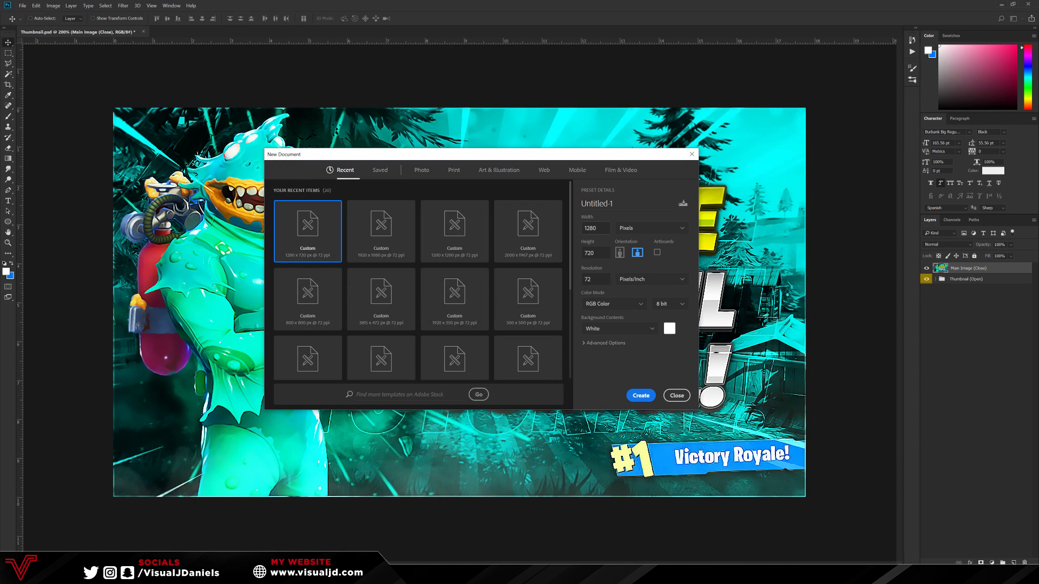
pyautogui.doubleClick(590, 228)
pyautogui.click(647, 231)
pyautogui.click(646, 232)
pyautogui.press('Tab')
pyautogui.click(639, 396)
pyautogui.hotkey('ctrl', '+')
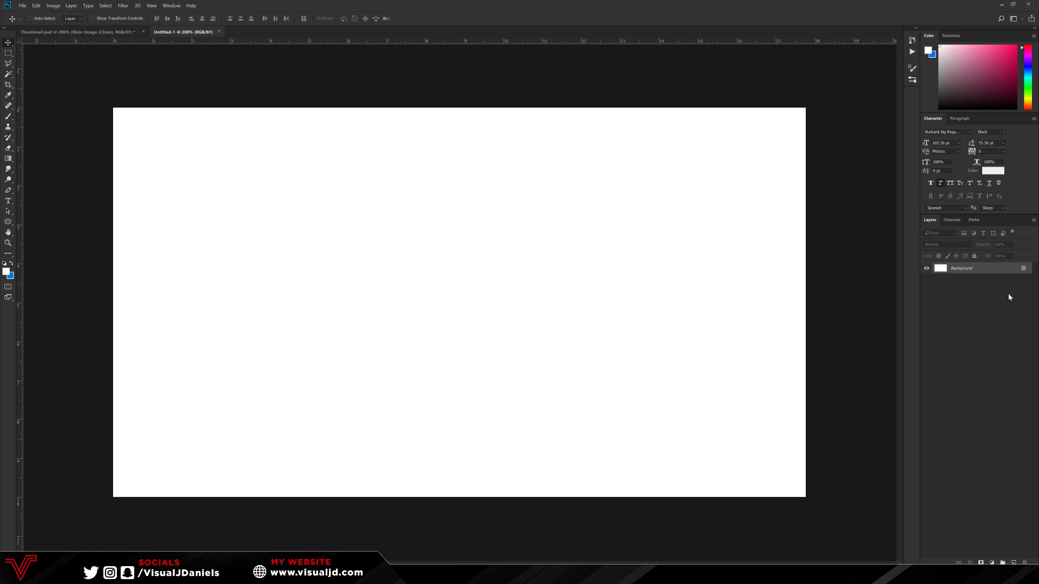
# Unlock the background layer and apply a Color Overlay layer style to it in black (#000000).
pyautogui.click(1023, 274)
pyautogui.doubleClick(1004, 270)
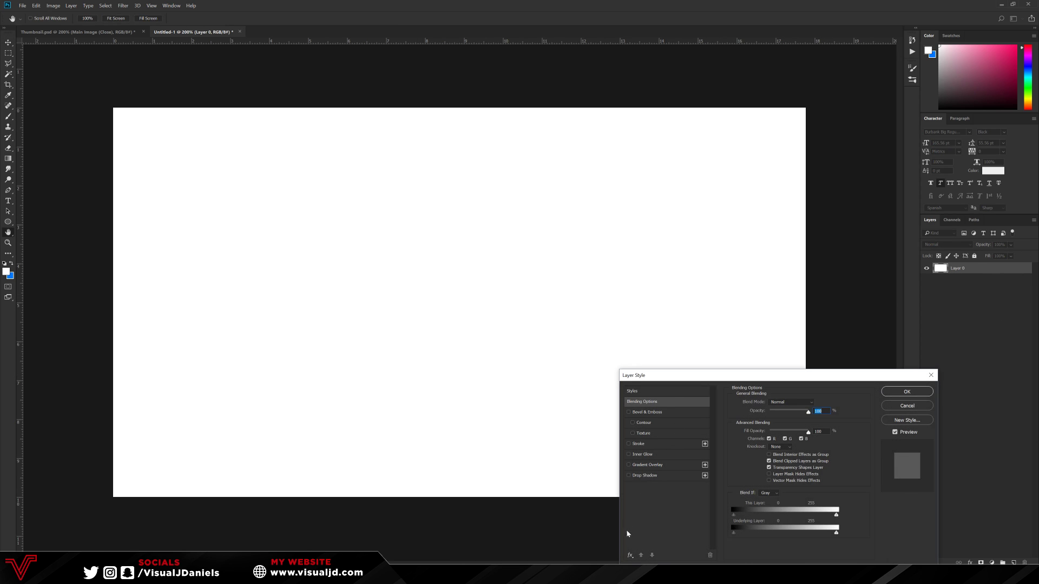
pyautogui.click(631, 554)
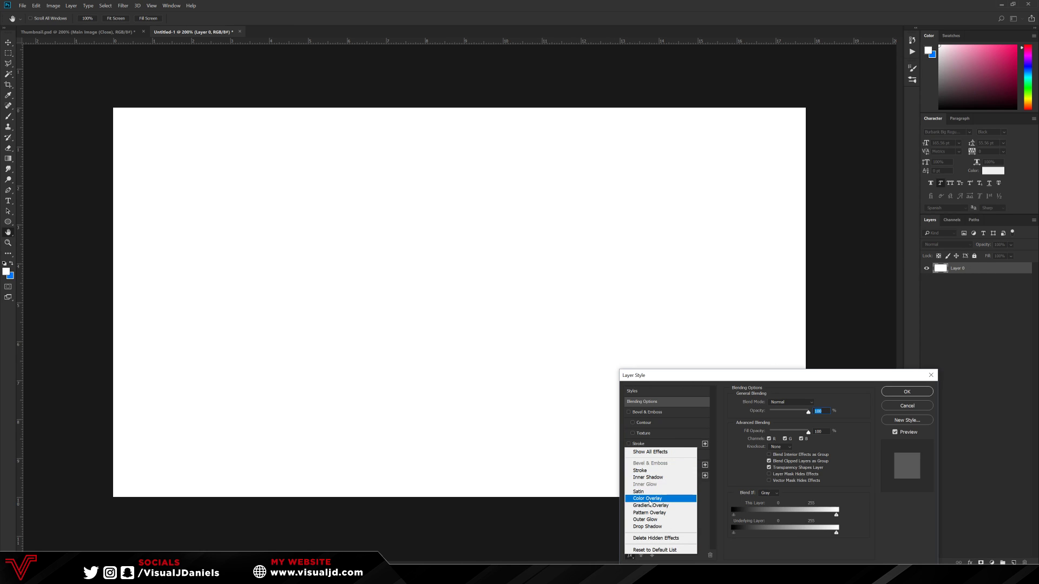
pyautogui.click(647, 499)
pyautogui.moveTo(709, 375); pyautogui.dragTo(429, 195)
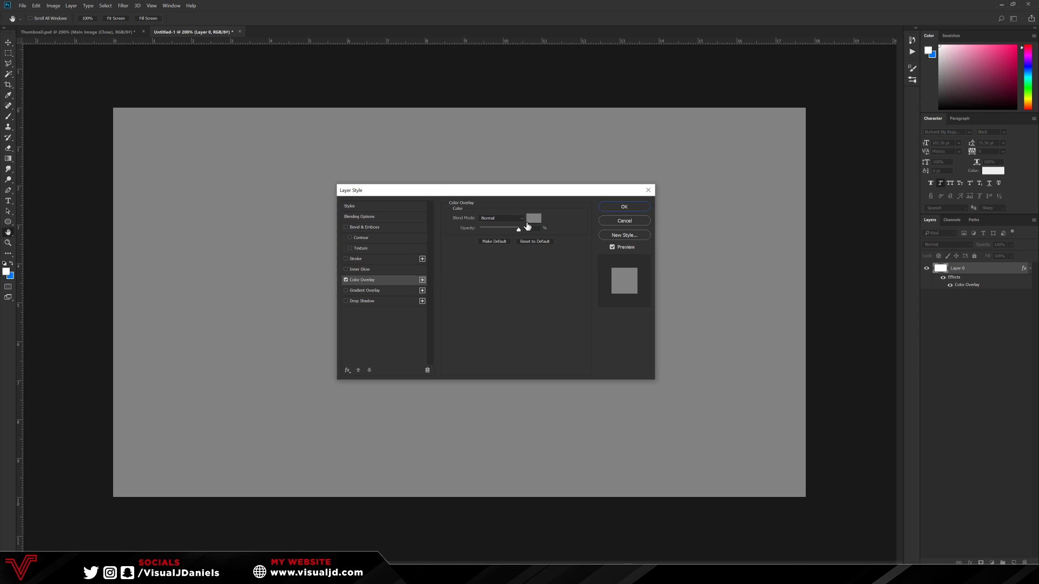
pyautogui.click(535, 219)
pyautogui.write('000000')
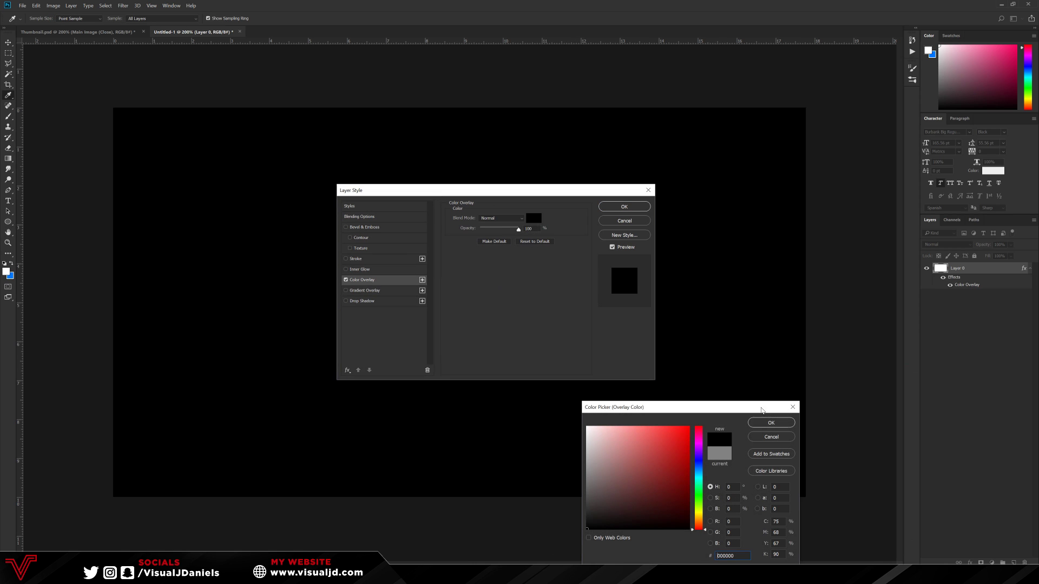
pyautogui.click(773, 426)
pyautogui.click(623, 207)
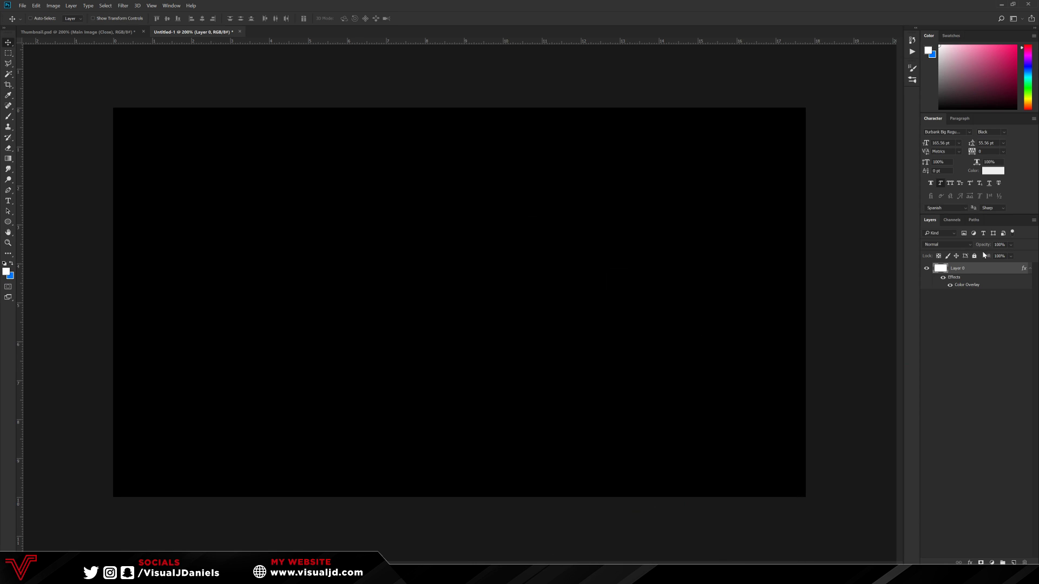
# Rasterize the layer style of the black background layer and open the layer's name for editing.
pyautogui.rightClick(978, 270)
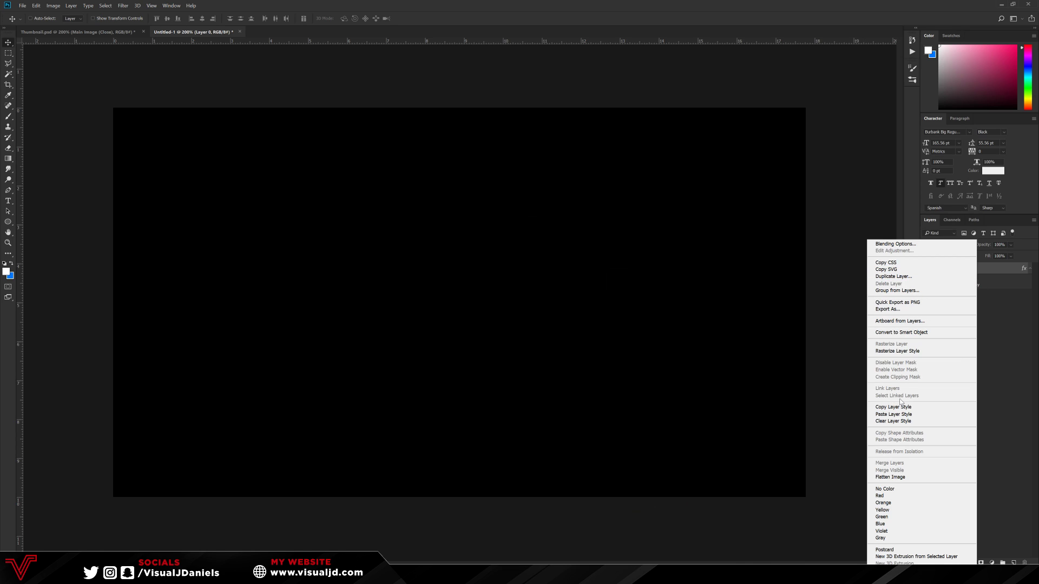
pyautogui.click(909, 351)
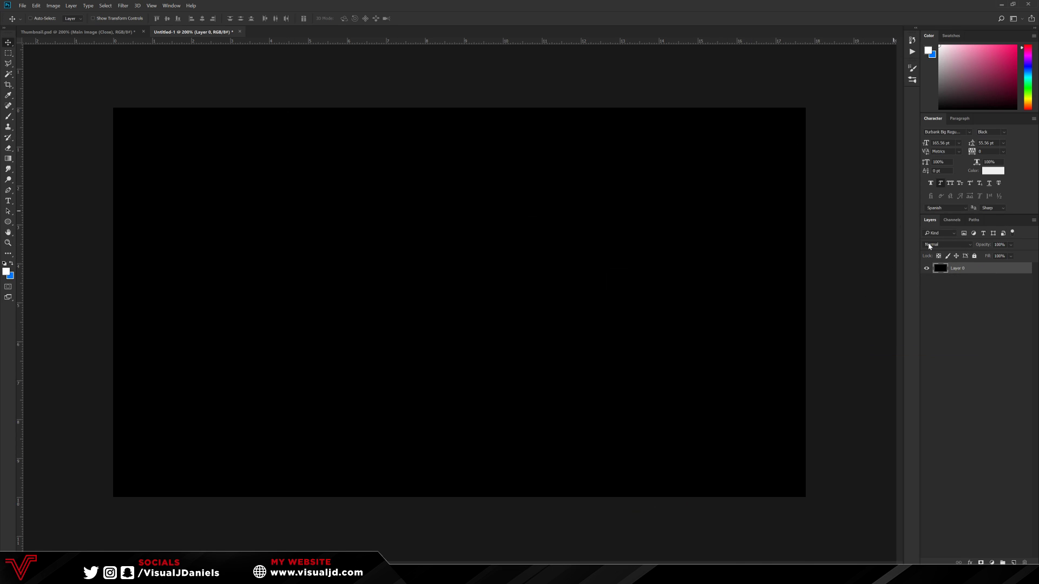
pyautogui.doubleClick(959, 269)
pyautogui.press('Return')
# Switch to File Explorer and review the files in the Fortnite thumbnail resource pack folder.
pyautogui.hotkey('alt', 'Tab')
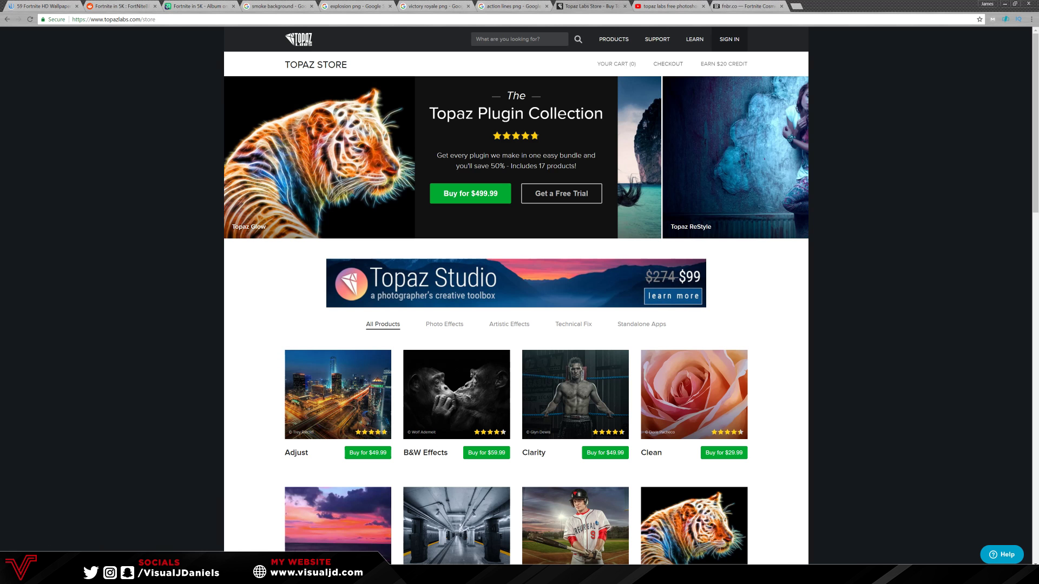
pyautogui.hotkey('alt', 'Tab')
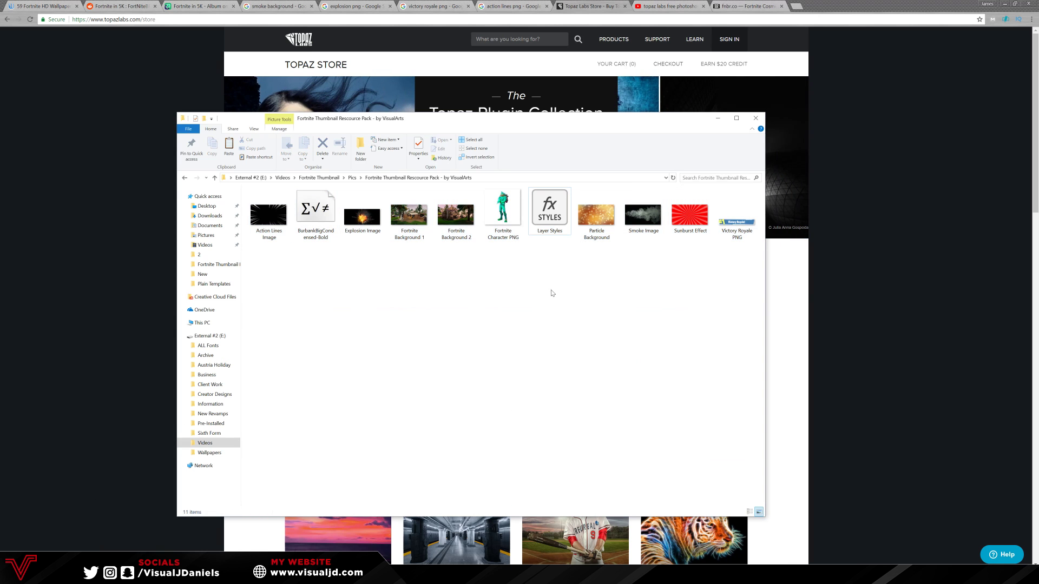
pyautogui.moveTo(728, 261); pyautogui.dragTo(314, 309)
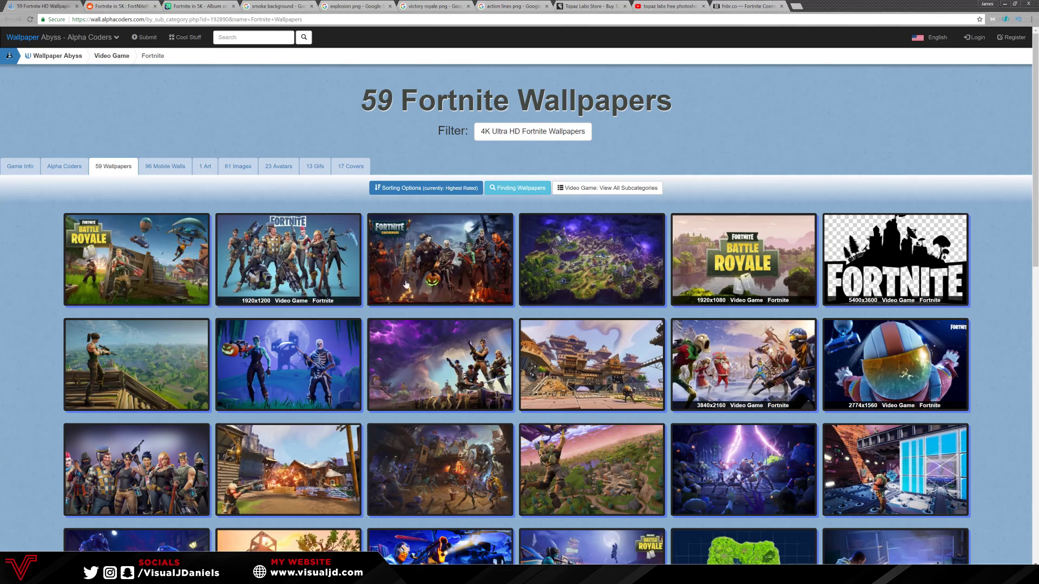
# Browse the Fortnite images on the Wallpaper Abyss page and in the Fortnite in 5K Imgur album in the browser.
pyautogui.scroll(-8, 406, 285)
pyautogui.scroll(8, 184, 202)
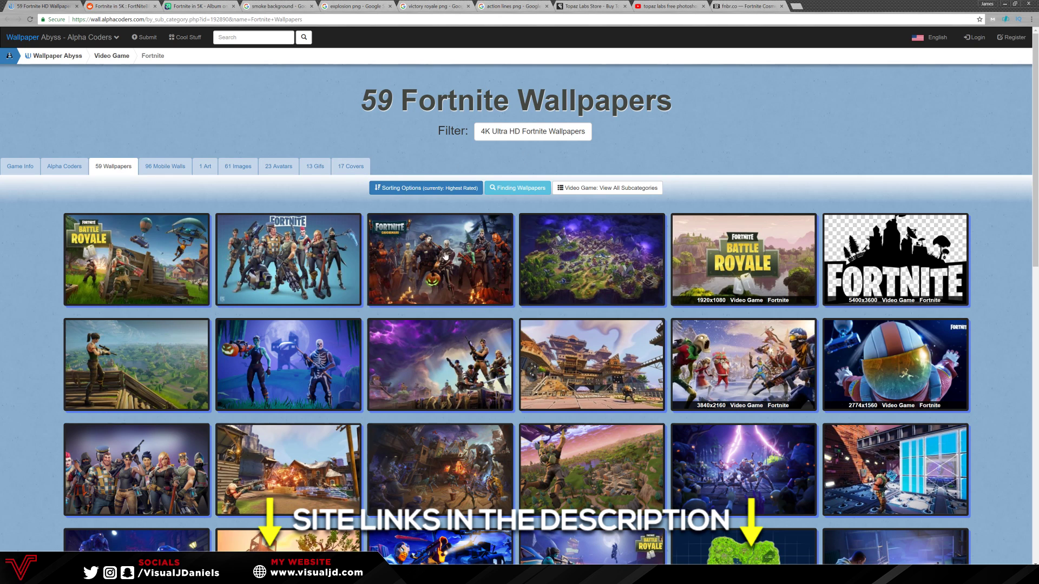
pyautogui.click(120, 6)
pyautogui.click(197, 6)
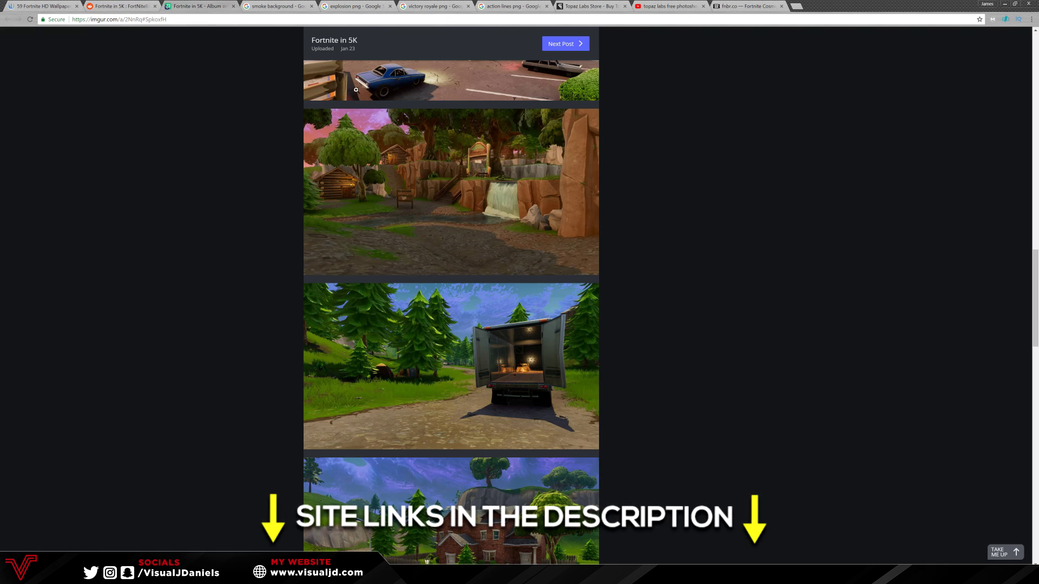
pyautogui.scroll(-20, 303, 190)
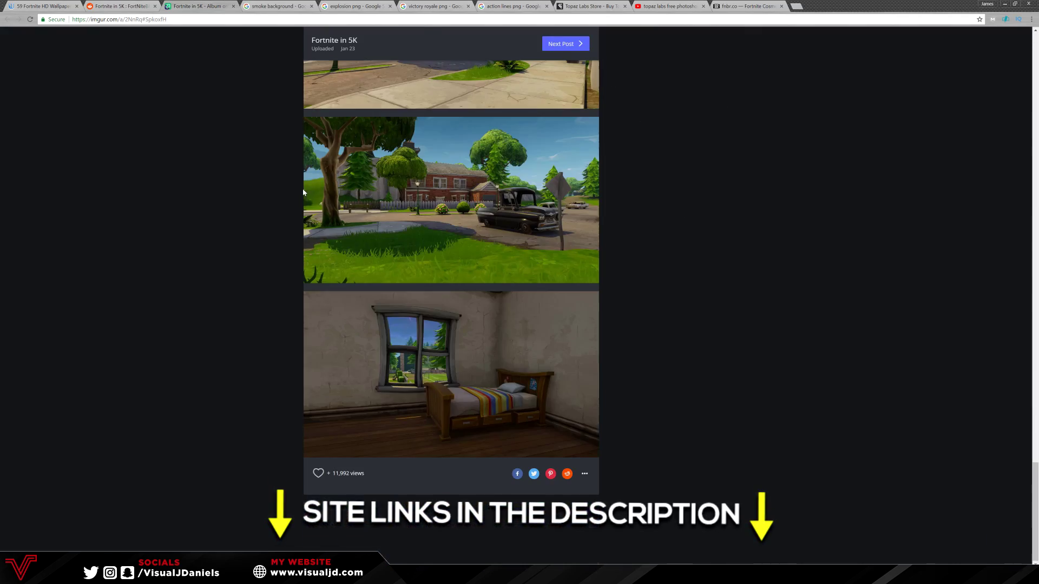
# Browse the Fortnite in 5K Imgur album and enlarge its first image to examine possible background pictures.
pyautogui.scroll(20, 435, 259)
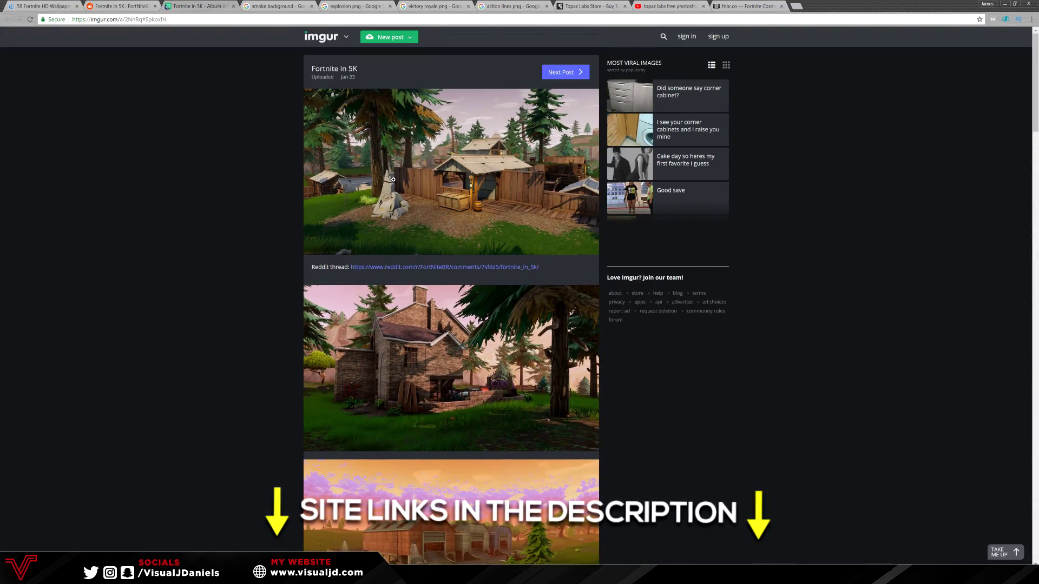
pyautogui.click(447, 152)
pyautogui.scroll(-3, 458, 280)
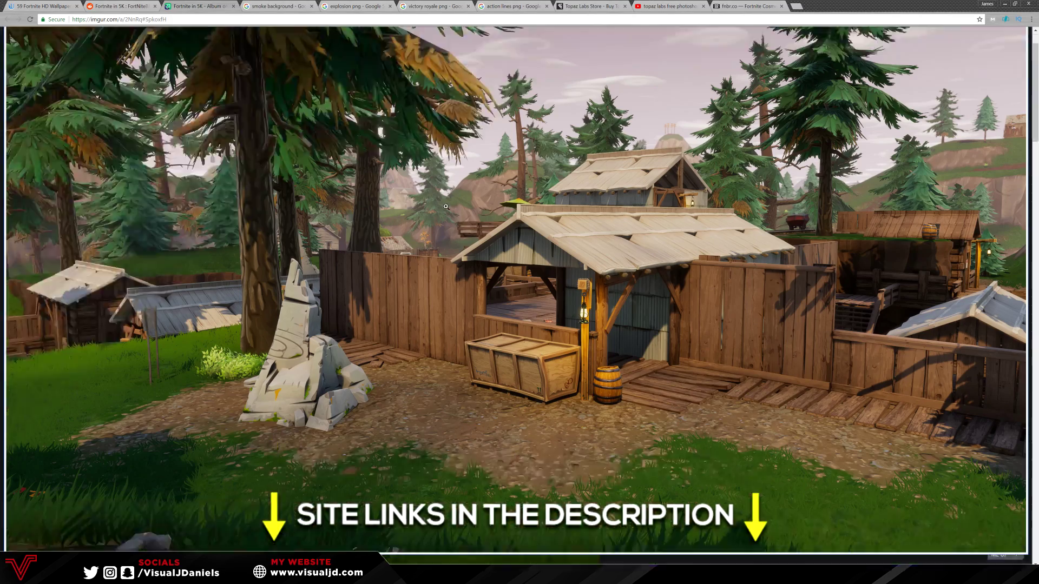
pyautogui.scroll(-5, 458, 280)
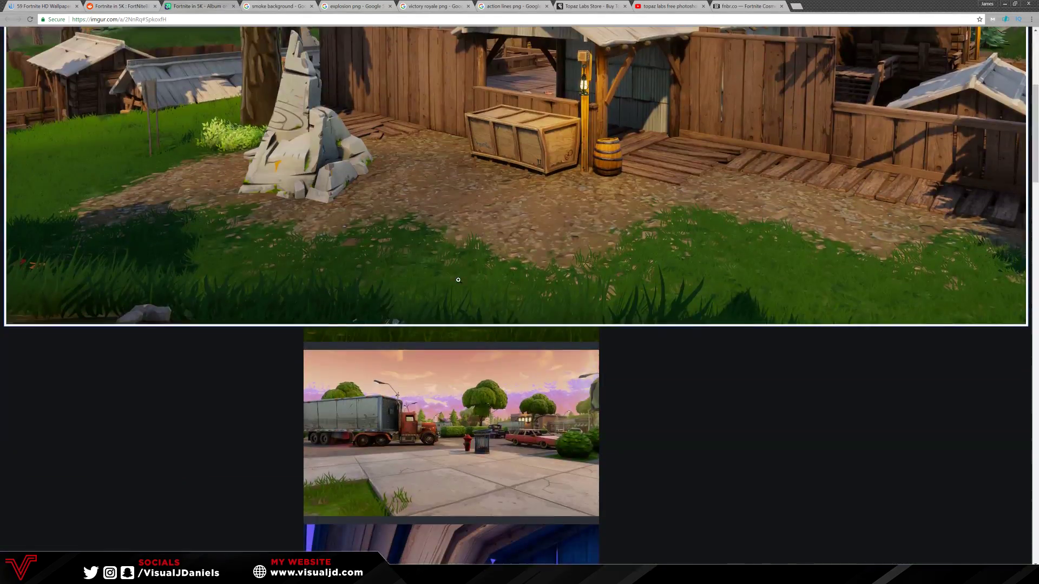
pyautogui.click(454, 271)
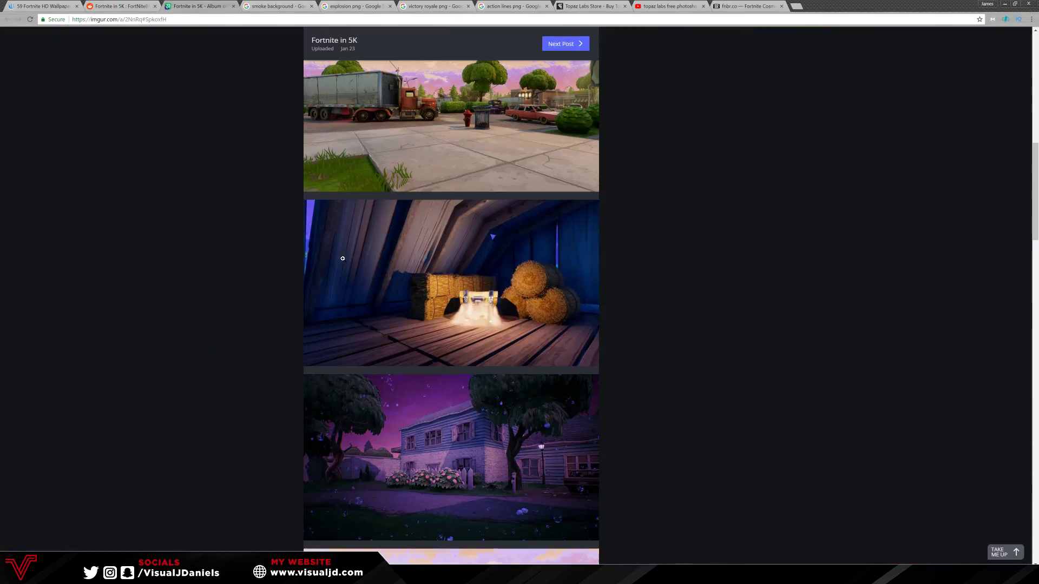
pyautogui.click(342, 259)
pyautogui.click(434, 265)
pyautogui.scroll(5, 439, 285)
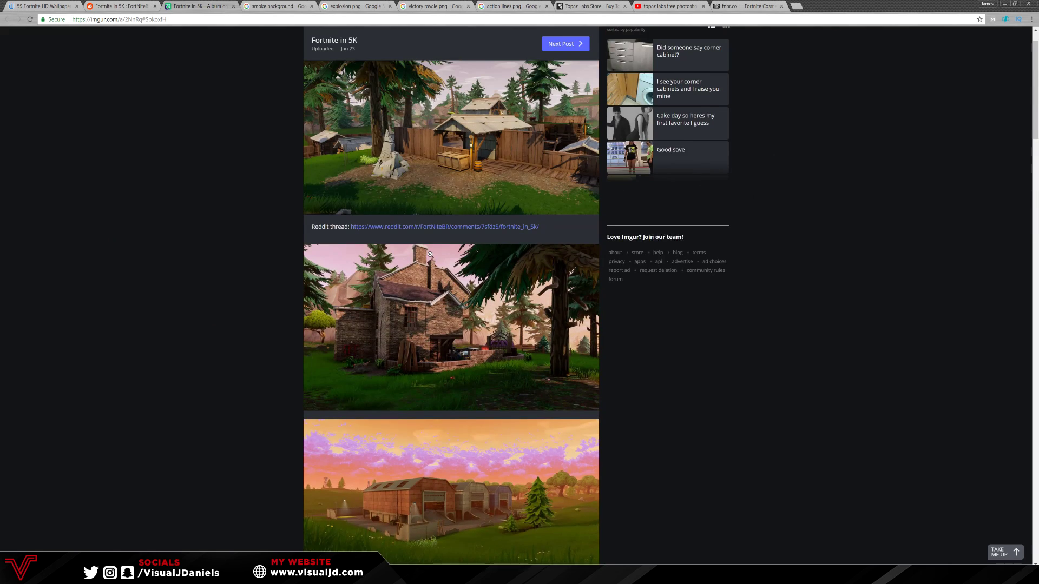
pyautogui.scroll(-1, 439, 285)
pyautogui.scroll(-5, 439, 285)
pyautogui.scroll(9, 439, 283)
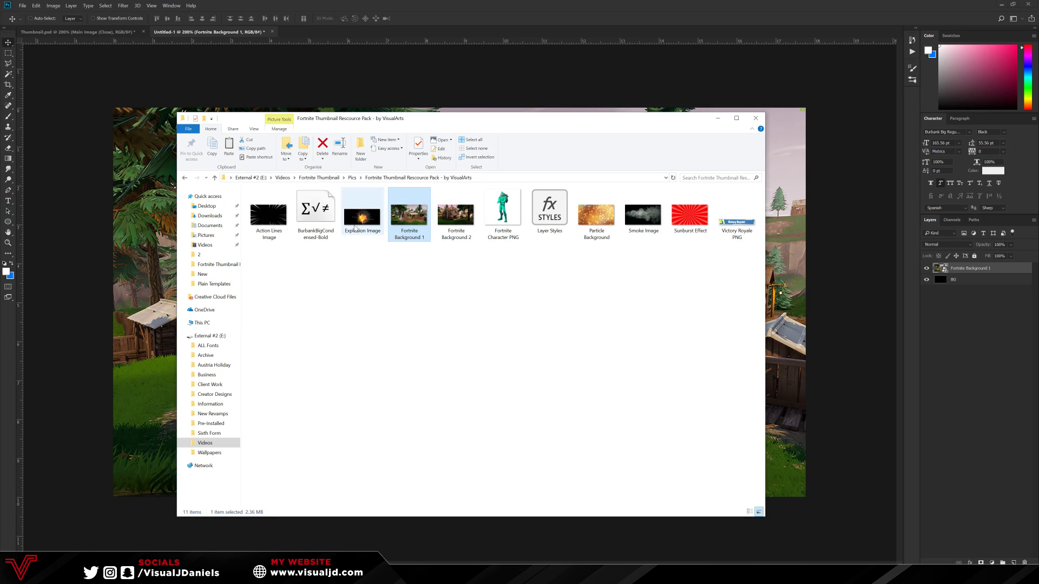
# Return to Photoshop, check the Fortnite Background 1 layer against the black background and rasterize it.
pyautogui.click(133, 294)
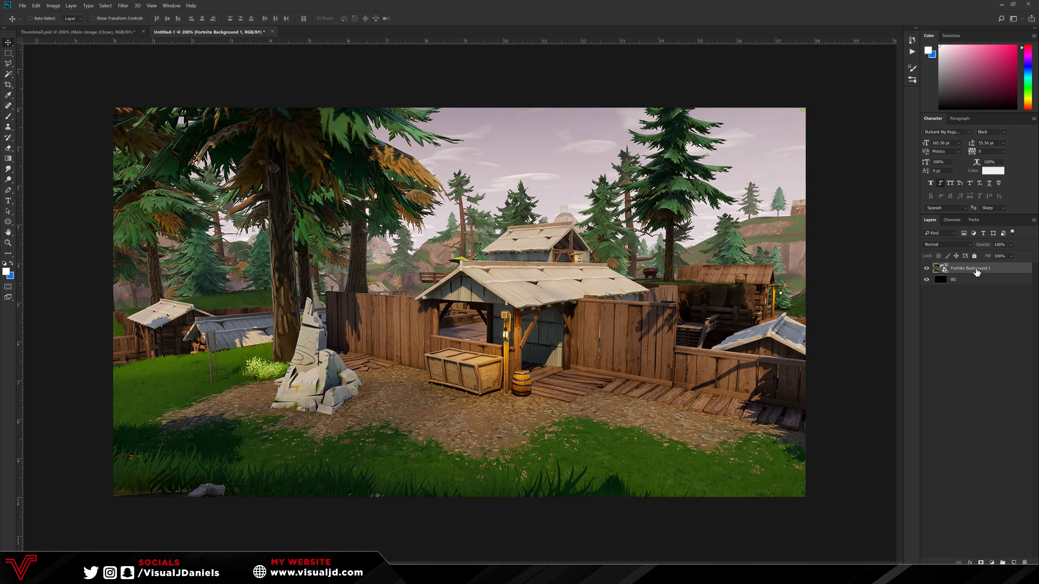
pyautogui.click(927, 269)
pyautogui.click(926, 269)
pyautogui.rightClick(978, 269)
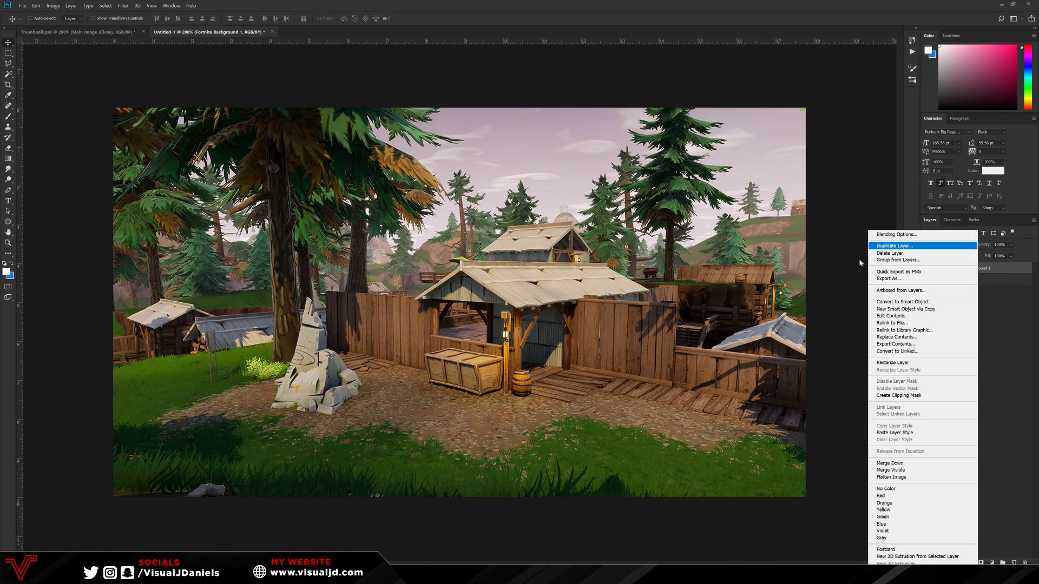
pyautogui.click(907, 366)
pyautogui.click(893, 364)
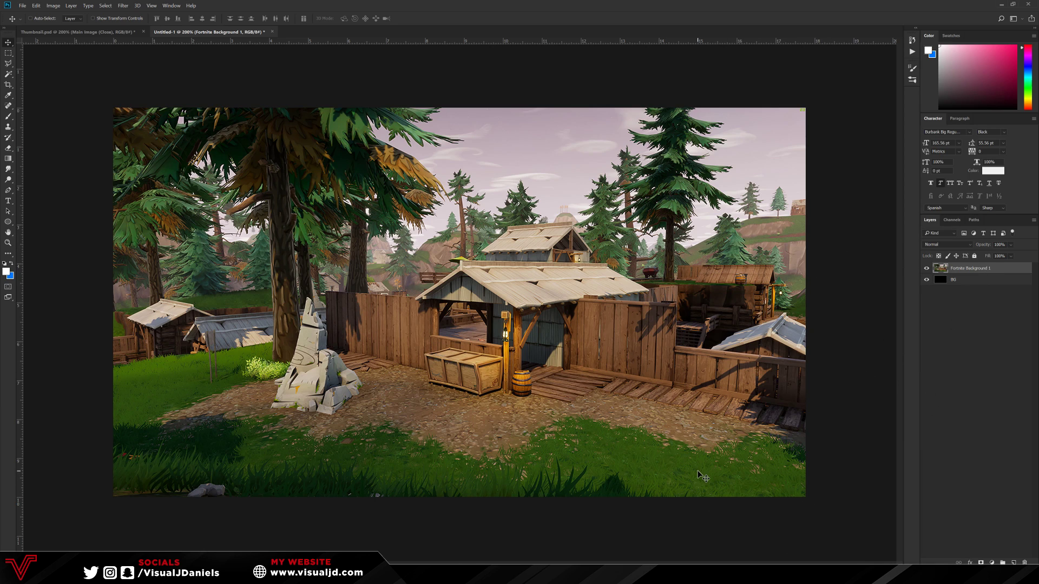
# Place Fortnite Character PNG from the resource pack folder into the thumbnail document as a new layer.
pyautogui.hotkey('alt', 'Tab')
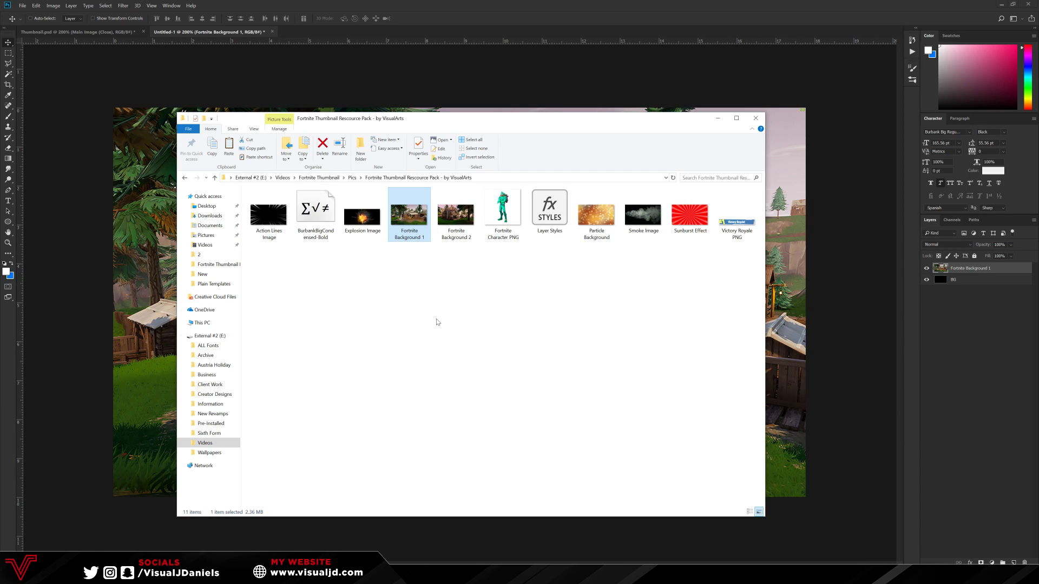
pyautogui.click(491, 197)
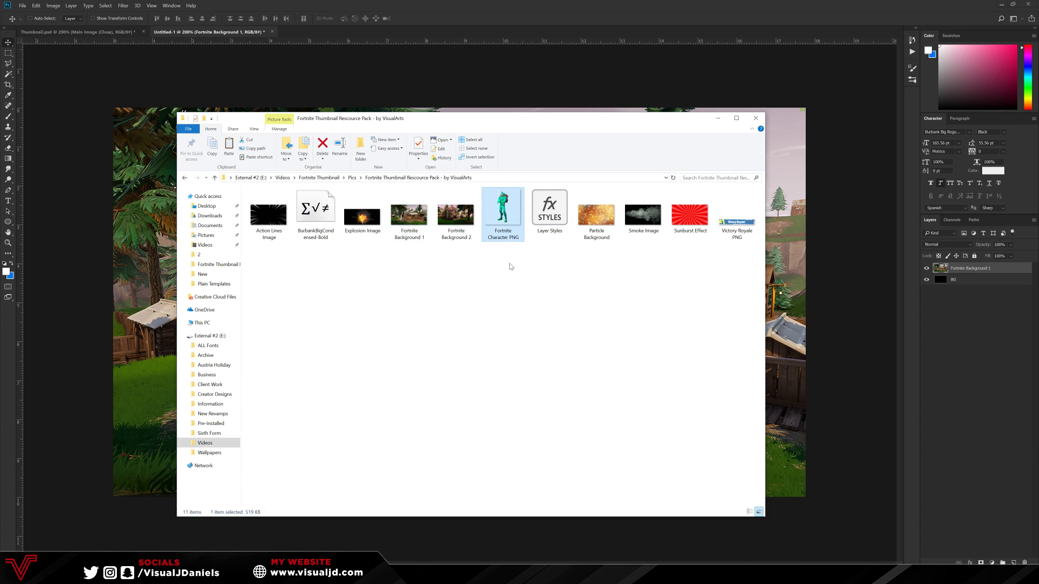
pyautogui.moveTo(504, 237); pyautogui.dragTo(339, 334)
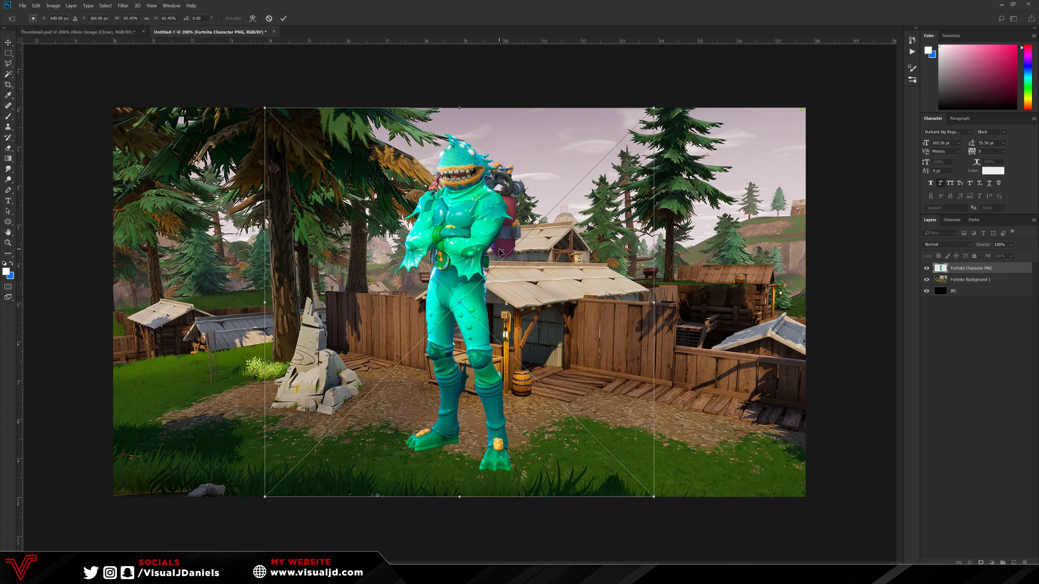
pyautogui.hotkey('ctrl', '-')
pyautogui.hotkey('ctrl', '-')
pyautogui.hotkey('ctrl', '-')
pyautogui.hotkey('ctrl', '+')
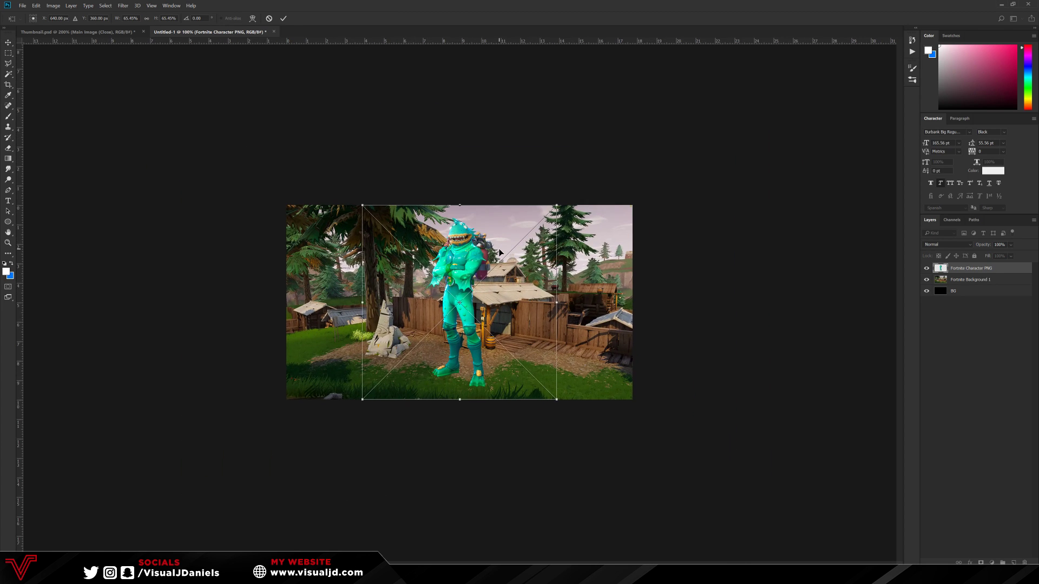
pyautogui.hotkey('ctrl', '-')
pyautogui.hotkey('ctrl', '+')
pyautogui.press('Return')
# Scale the character up to about 131.5% and move it to the left side of the canvas, cropped below the waist.
pyautogui.hotkey('ctrl', 't')
pyautogui.moveTo(553, 399); pyautogui.dragTo(786, 564)
pyautogui.moveTo(627, 394); pyautogui.dragTo(431, 370)
pyautogui.press('Return')
# Compare with the finished design in Thumbnail.psd and flip the character horizontally in the new document.
pyautogui.click(76, 32)
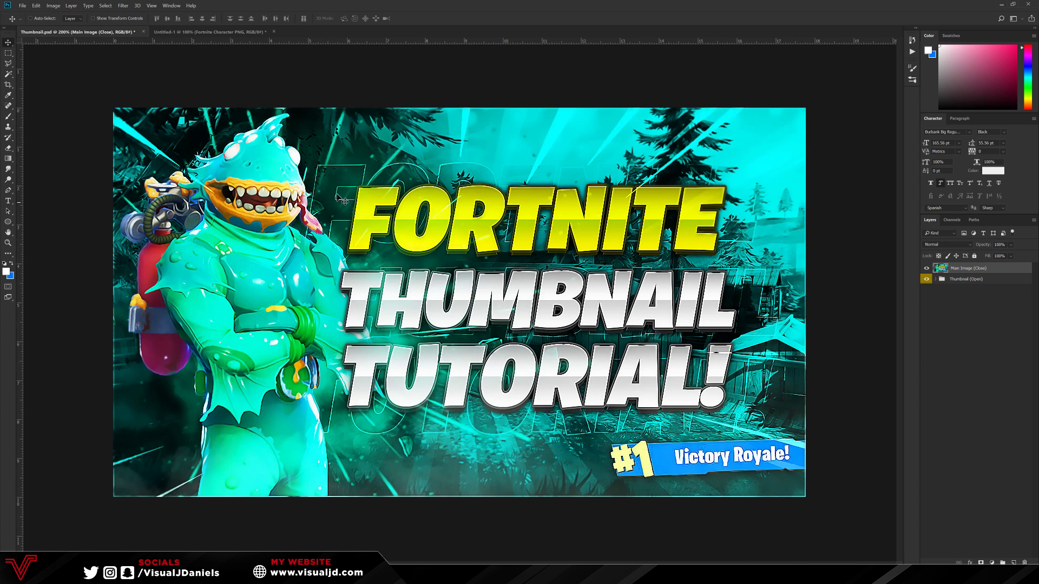
pyautogui.click(211, 33)
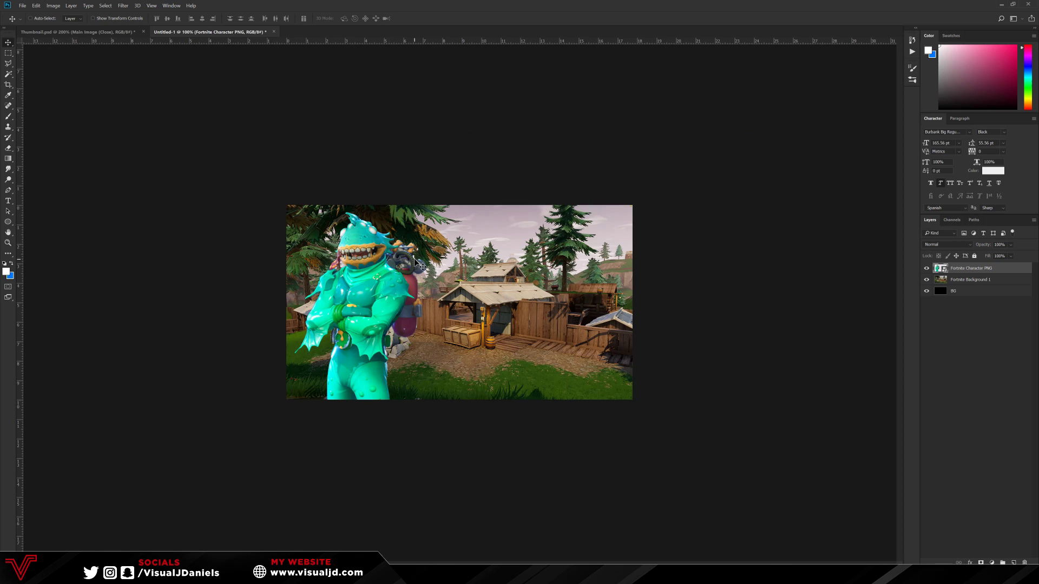
pyautogui.hotkey('ctrl', 't')
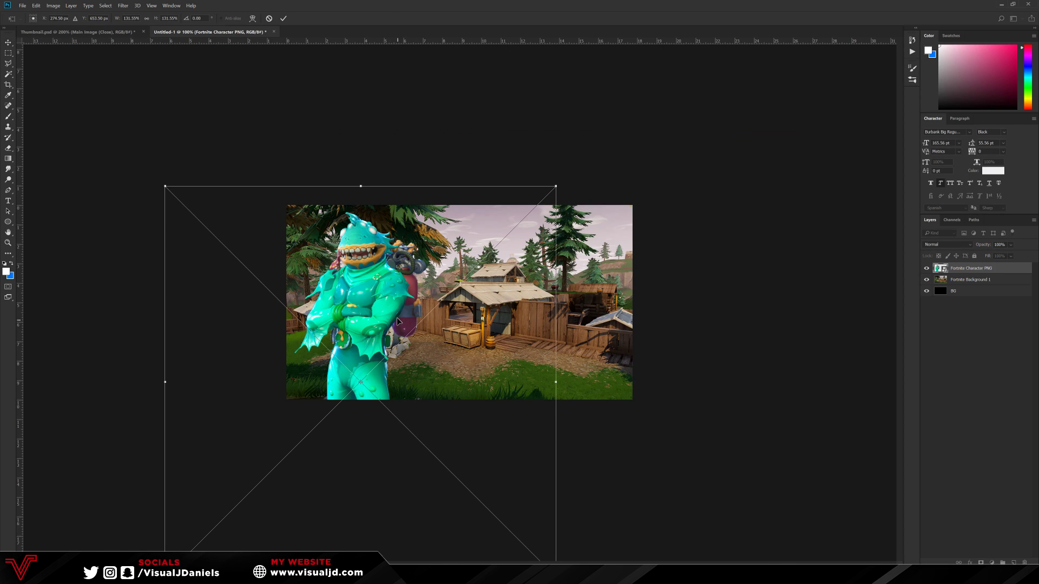
pyautogui.rightClick(398, 322)
pyautogui.click(428, 403)
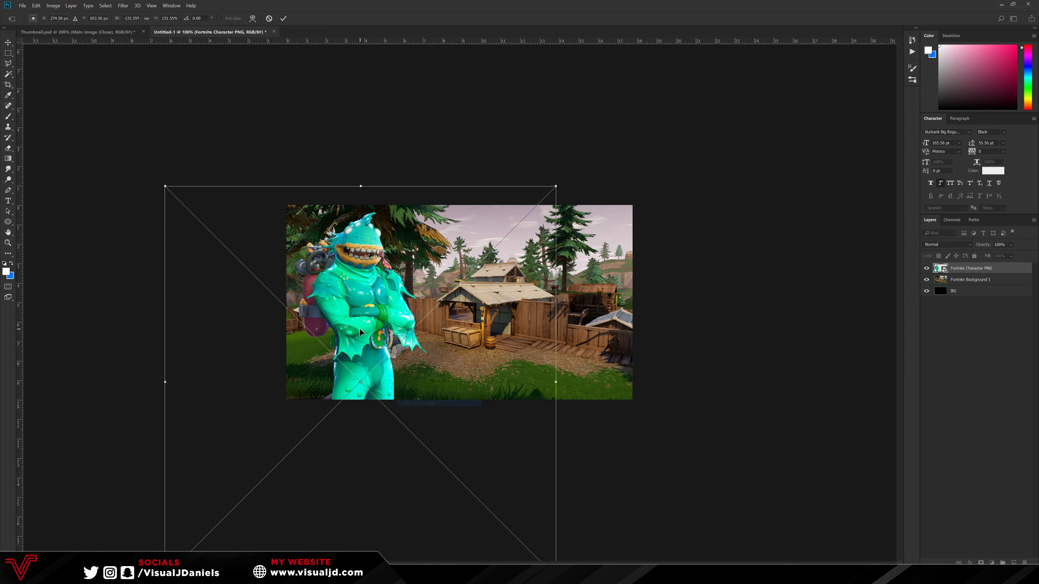
pyautogui.press('Return')
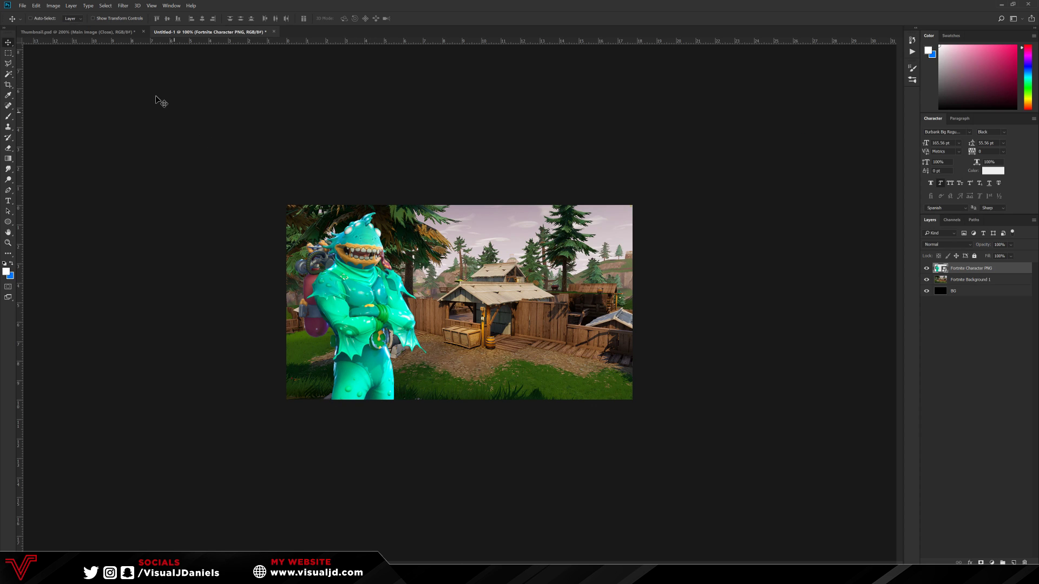
# Check the character's position in Thumbnail.psd again and nudge the character slightly left in the new document.
pyautogui.click(75, 32)
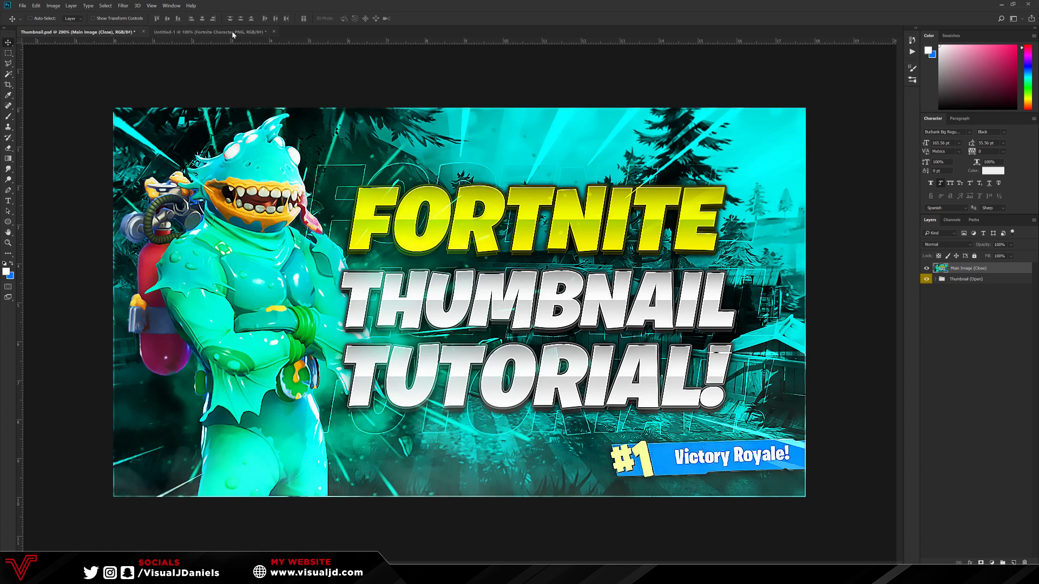
pyautogui.click(233, 33)
pyautogui.moveTo(373, 319); pyautogui.dragTo(372, 318)
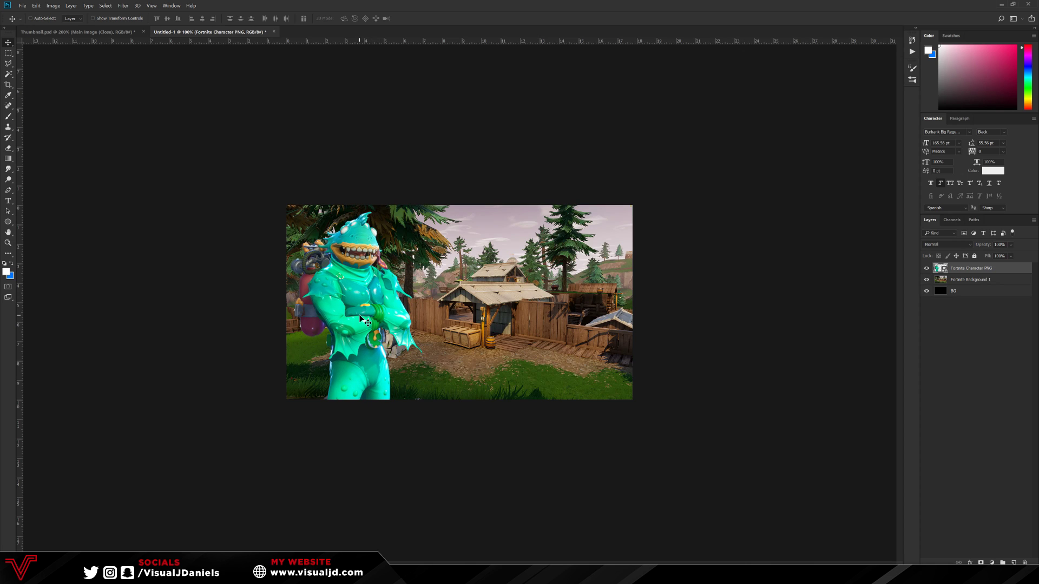
# Switch to the browser, browse the Cosmetics PNG page on fnbr.co and view the guitar-playing character's image at full size.
pyautogui.hotkey('alt', 'Tab')
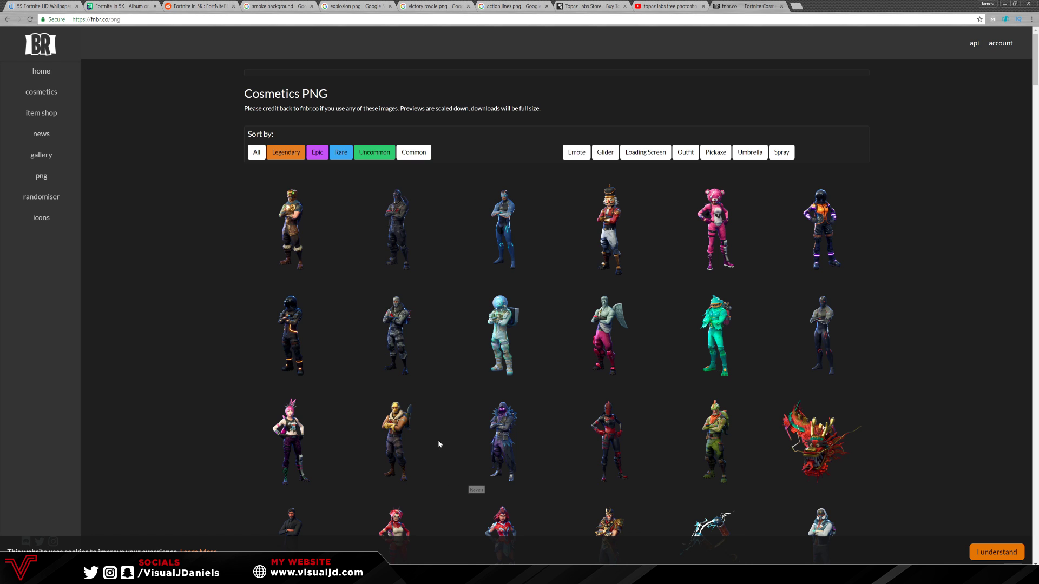
pyautogui.scroll(-8, 337, 443)
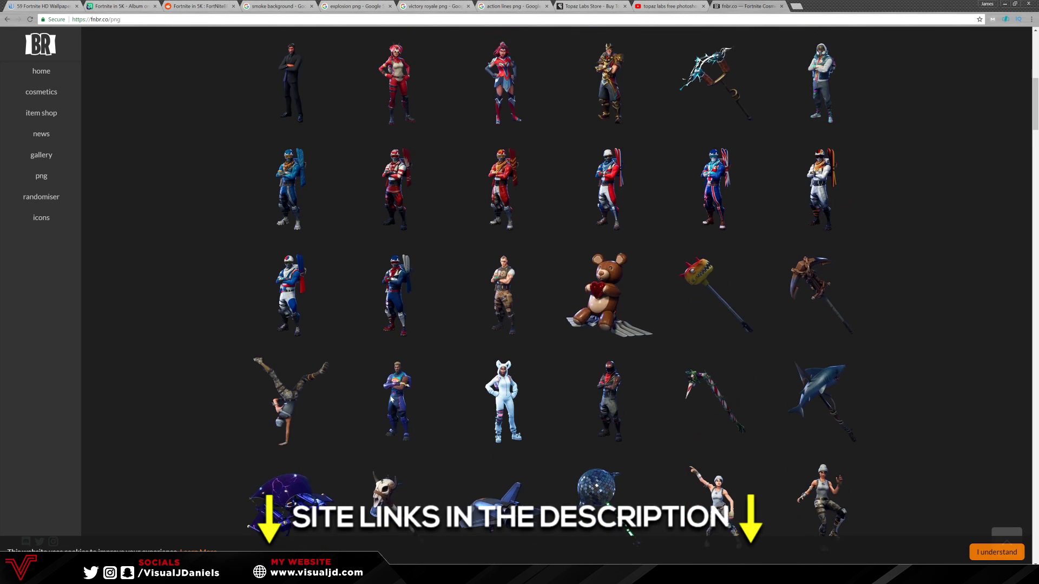
pyautogui.scroll(-12, 392, 399)
pyautogui.scroll(-7, 423, 302)
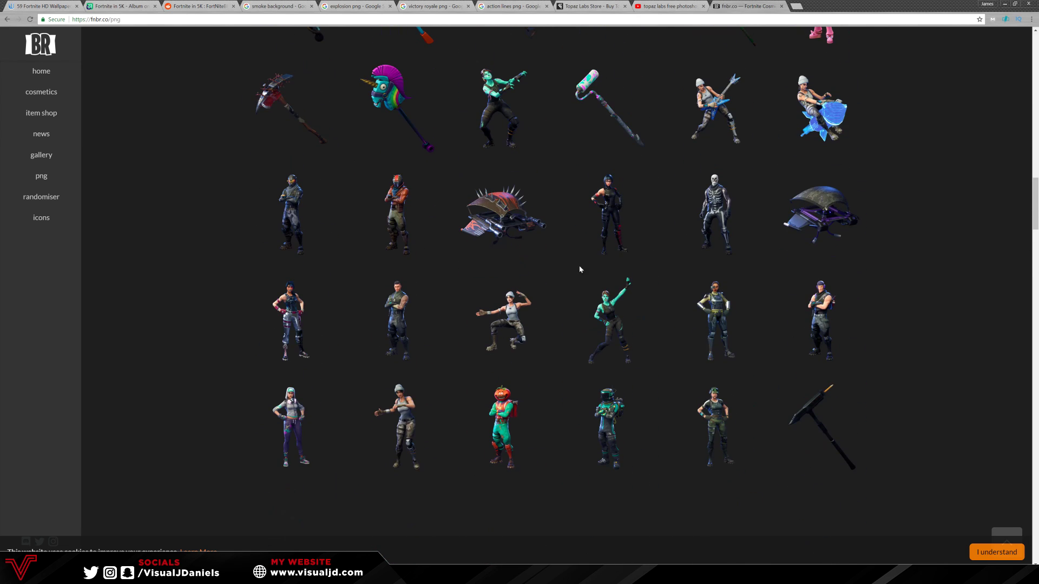
pyautogui.rightClick(709, 101)
pyautogui.click(741, 138)
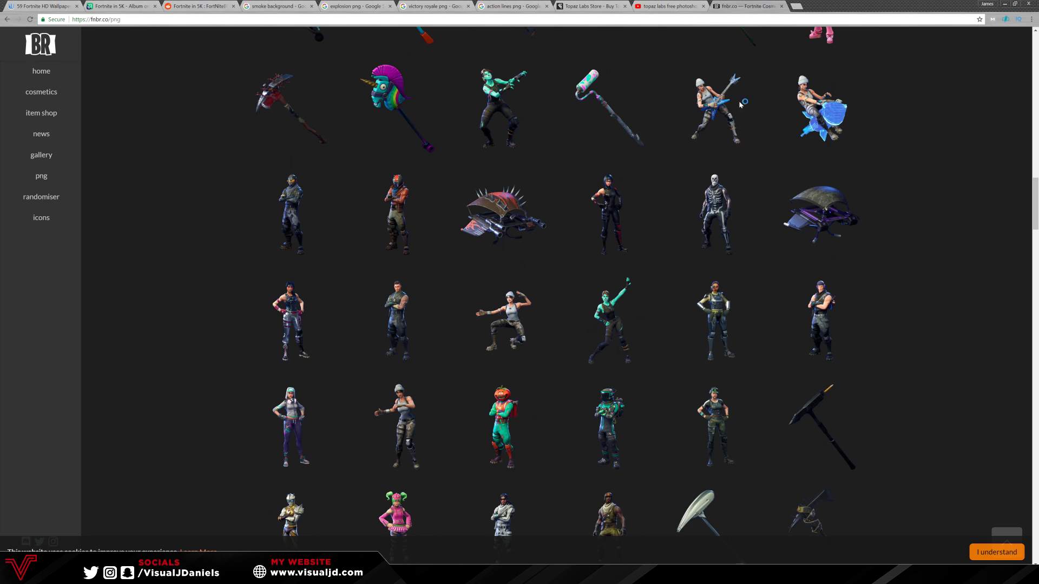
pyautogui.rightClick(515, 281)
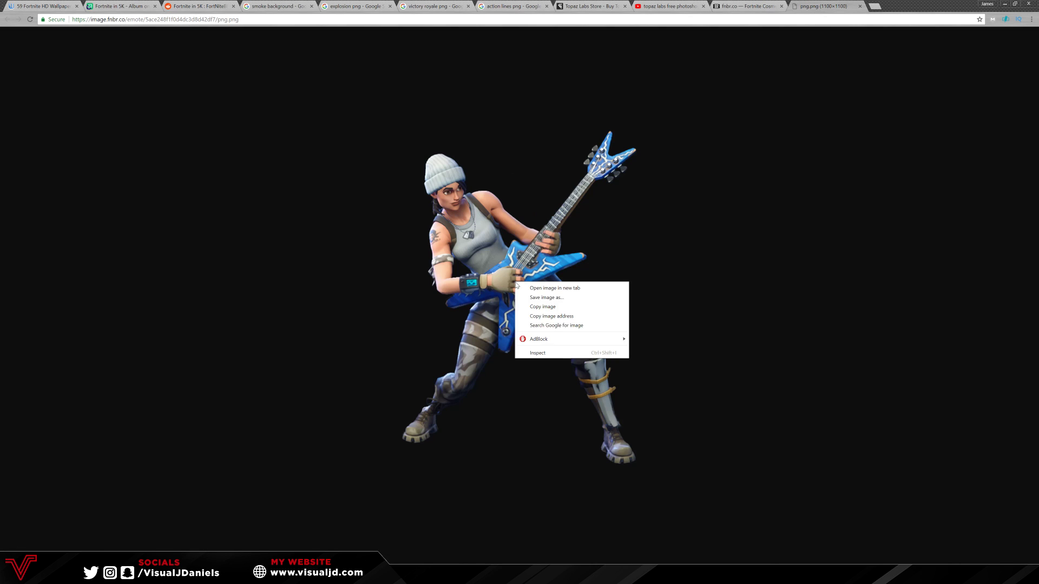
pyautogui.click(843, 10)
pyautogui.click(758, 6)
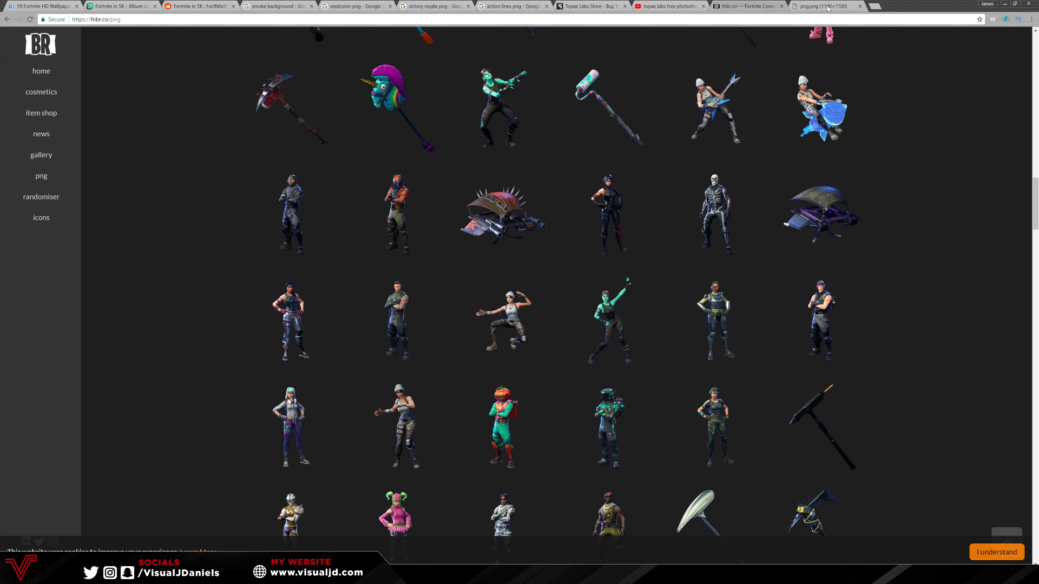
pyautogui.click(860, 5)
pyautogui.scroll(20, 649, 292)
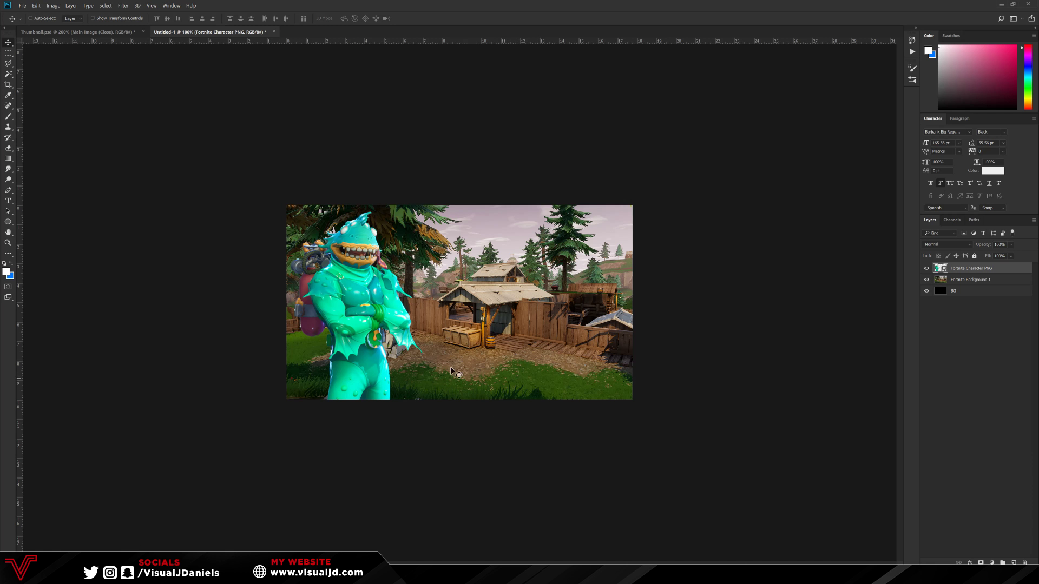
pyautogui.click(926, 268)
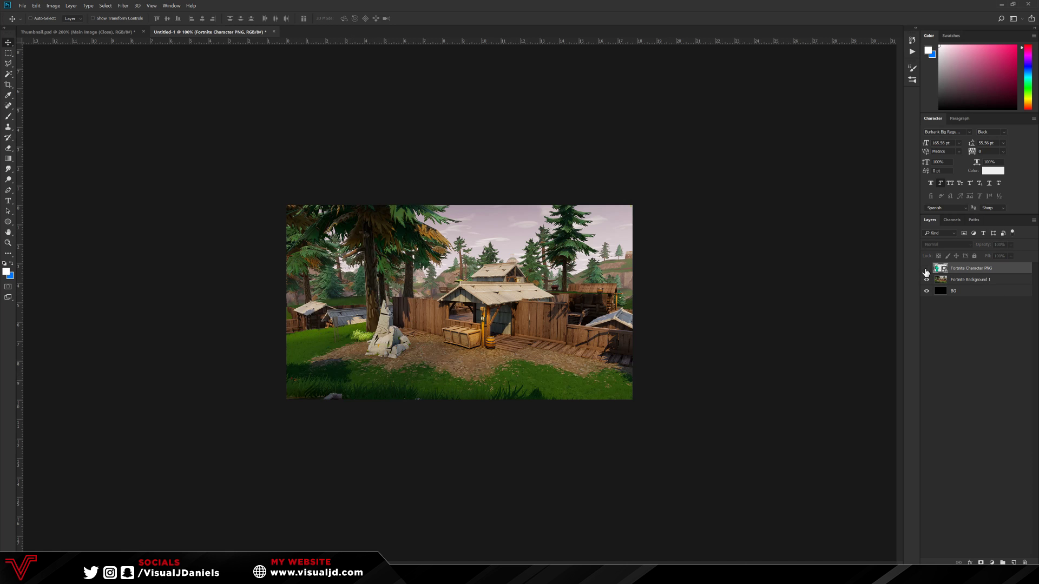
pyautogui.click(926, 268)
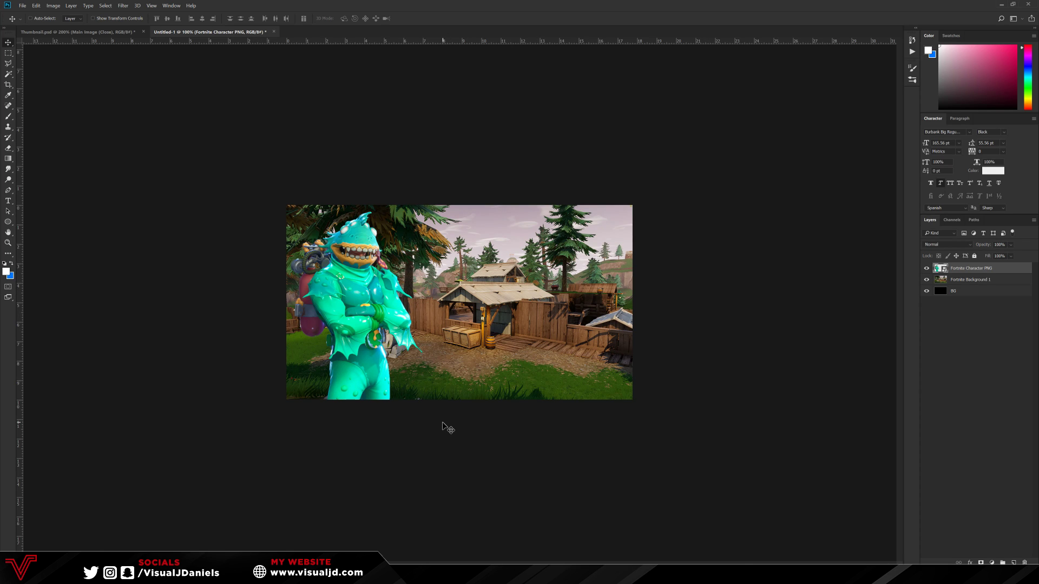
# Add a Gradient Map adjustment layer directly above the Fortnite Background 1 layer.
pyautogui.hotkey('ctrl', '+')
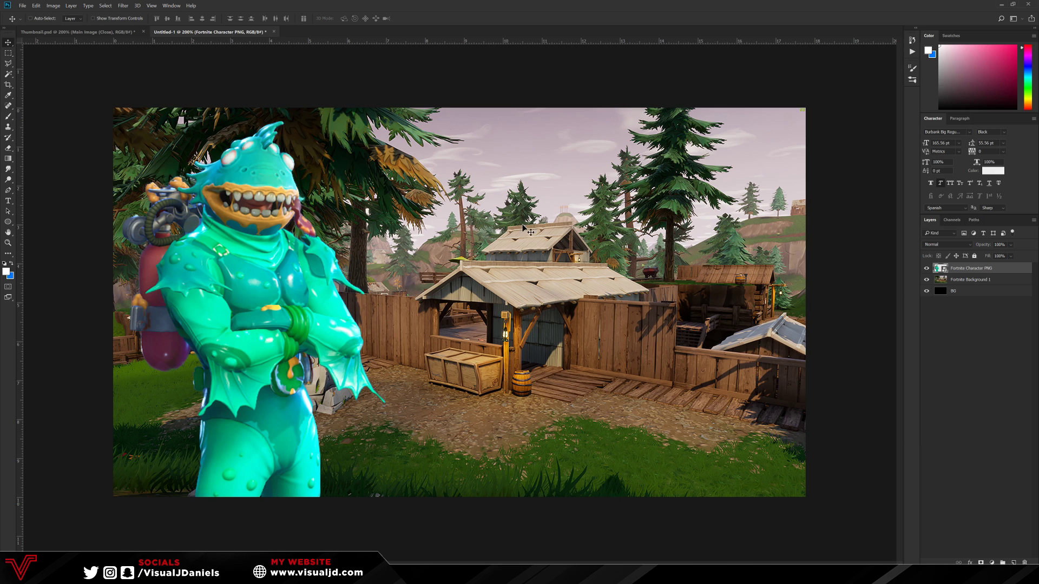
pyautogui.click(987, 282)
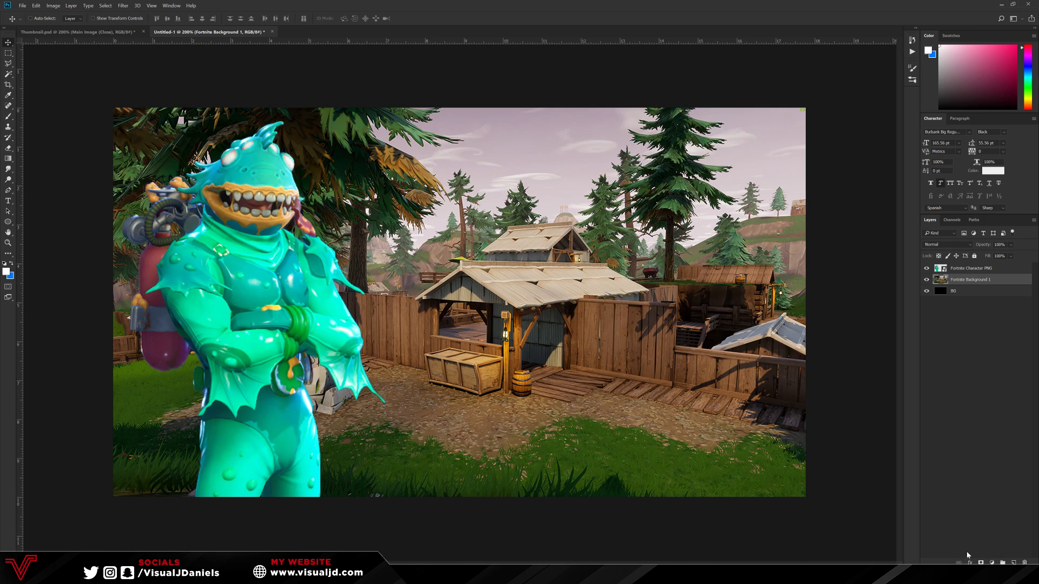
pyautogui.click(992, 564)
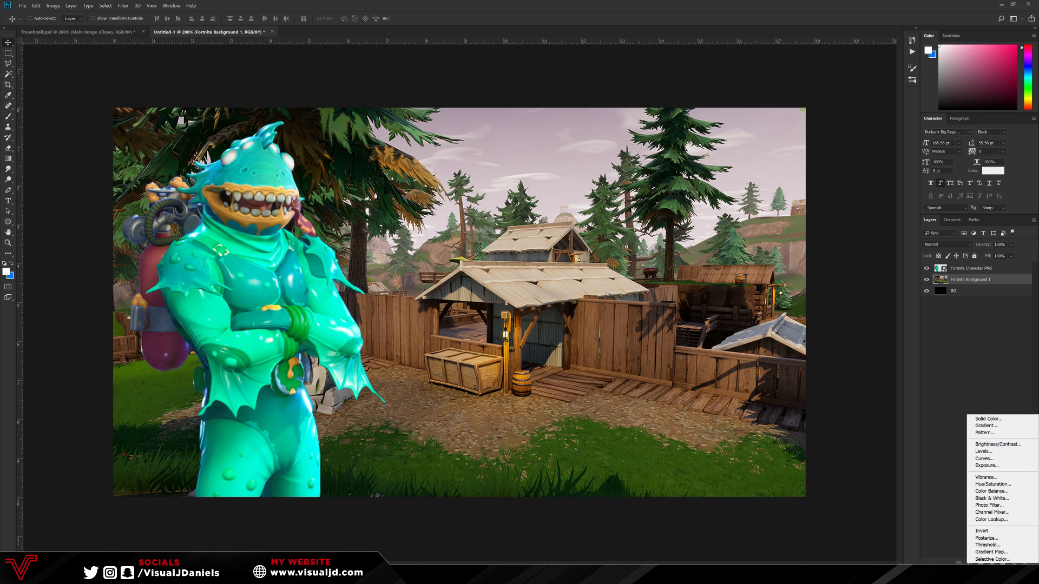
pyautogui.click(992, 552)
pyautogui.moveTo(705, 387); pyautogui.dragTo(666, 149)
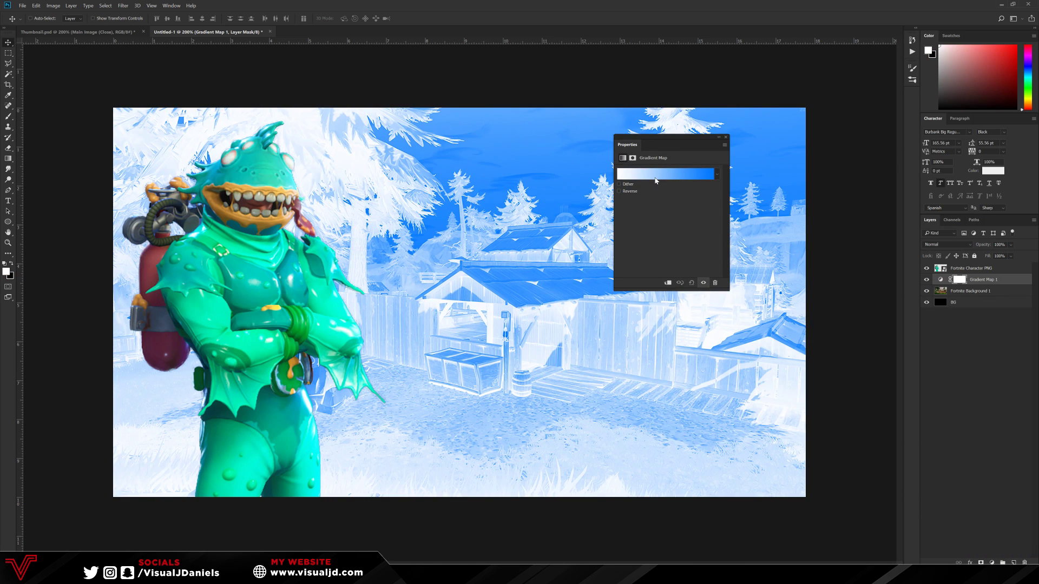
# Change the Gradient Map layer's gradient to the Black, White preset.
pyautogui.click(656, 174)
pyautogui.moveTo(618, 359); pyautogui.dragTo(777, 191)
pyautogui.click(682, 216)
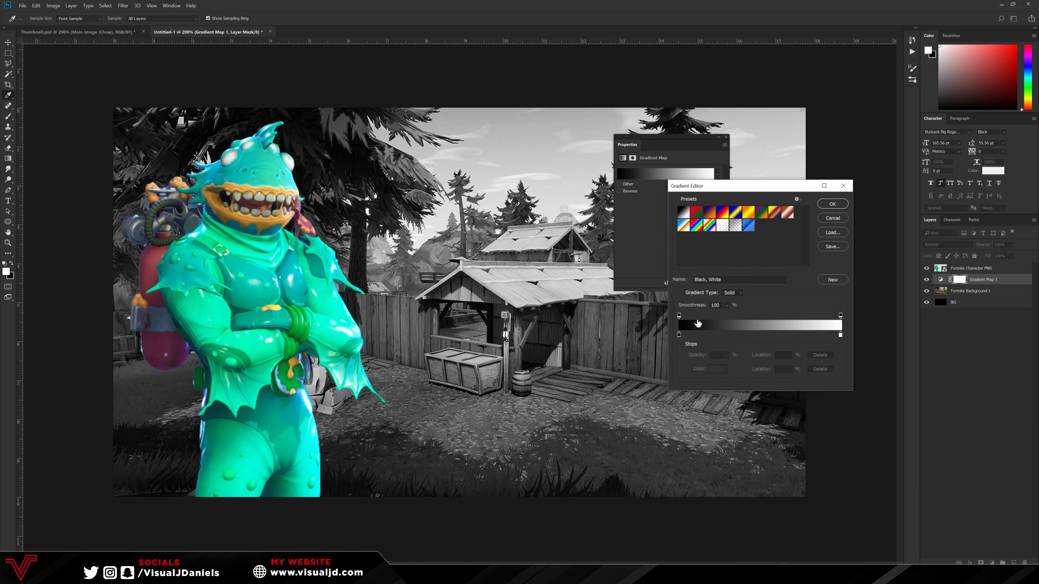
# Recolour the gradient's white end stop to cyan 00fffc and apply the edited gradient.
pyautogui.doubleClick(840, 336)
pyautogui.moveTo(704, 487); pyautogui.dragTo(702, 480)
pyautogui.write('00fffc')
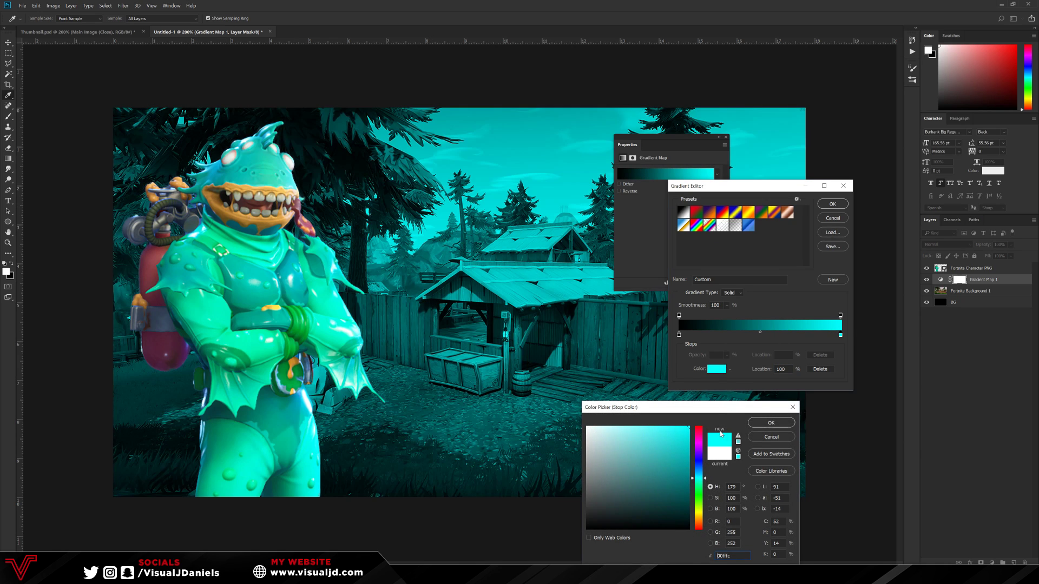
pyautogui.click(777, 424)
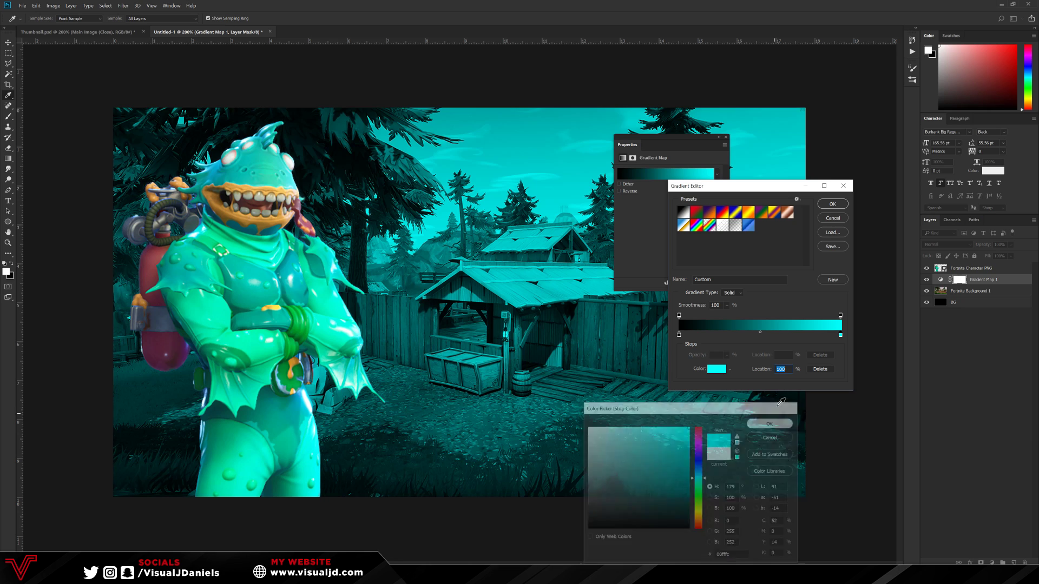
pyautogui.moveTo(842, 337)
pyautogui.mouseDown()
pyautogui.moveTo(802, 338)
pyautogui.moveTo(841, 337)
pyautogui.mouseUp()
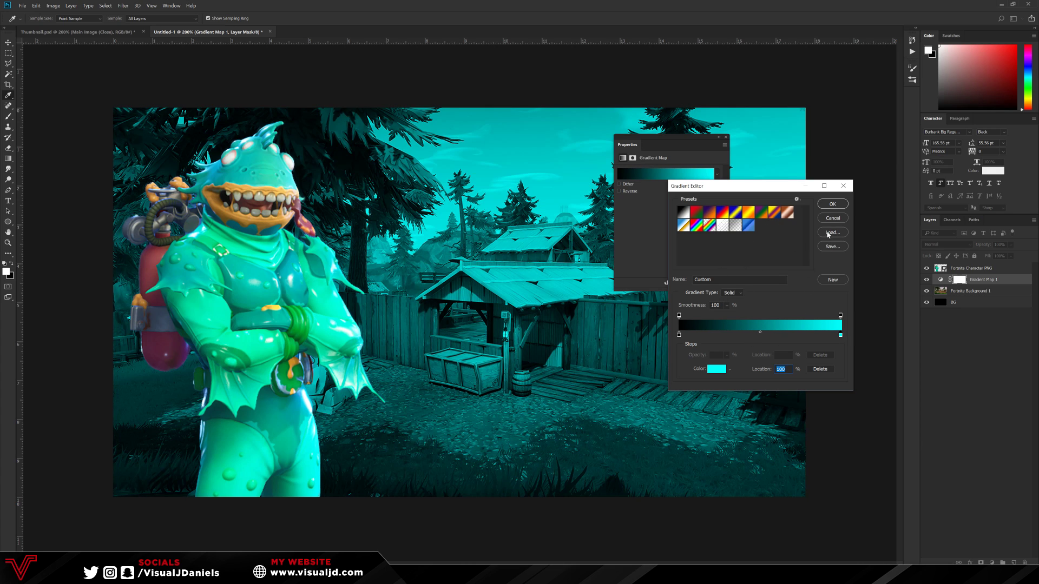
pyautogui.click(833, 204)
pyautogui.click(727, 138)
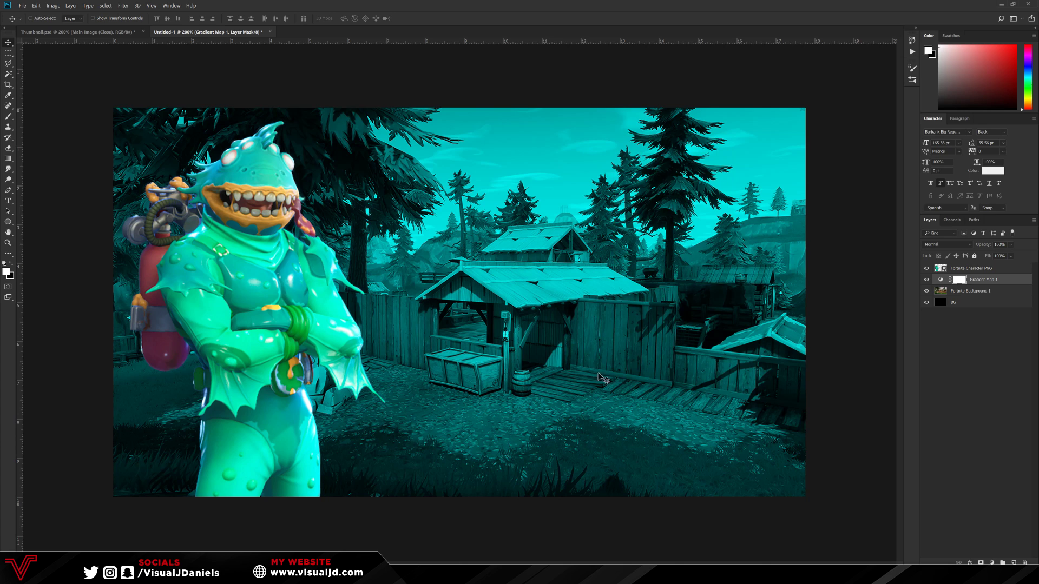
# Add an Inner Glow to the Fortnite Character PNG layer with Overlay blend mode and a white glow colour.
pyautogui.hotkey('alt', ']')
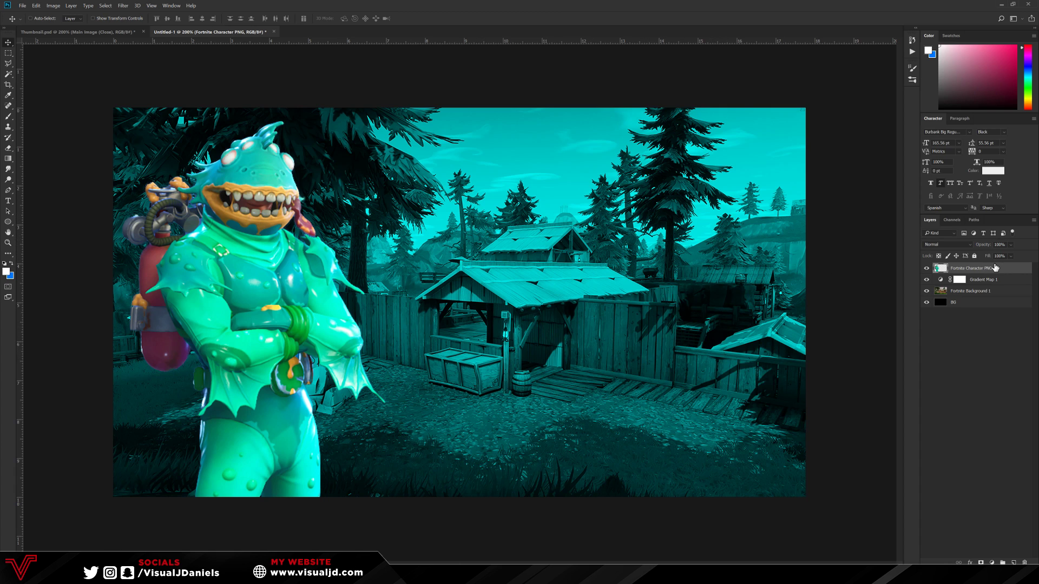
pyautogui.doubleClick(947, 269)
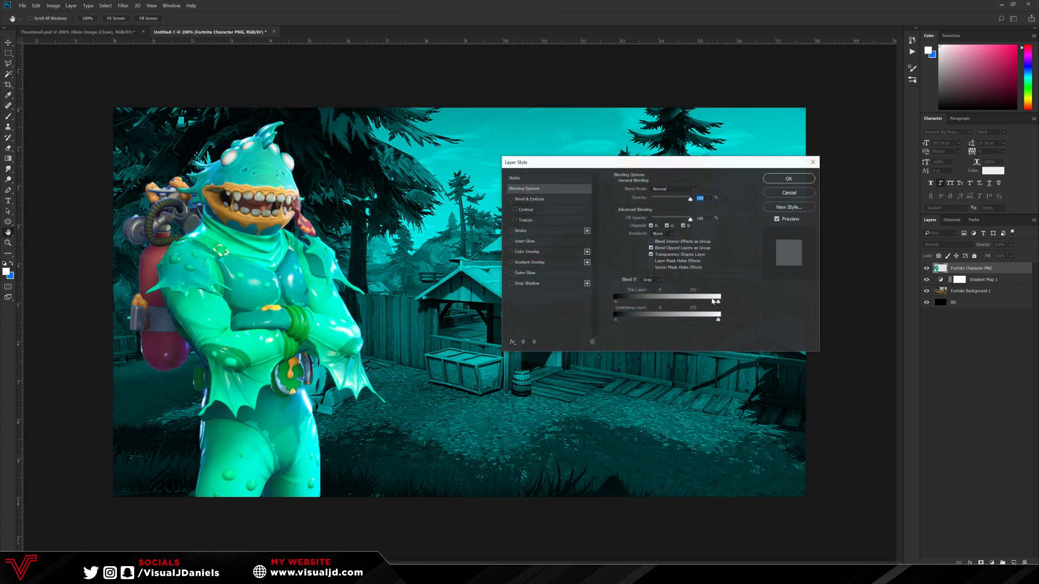
pyautogui.click(525, 242)
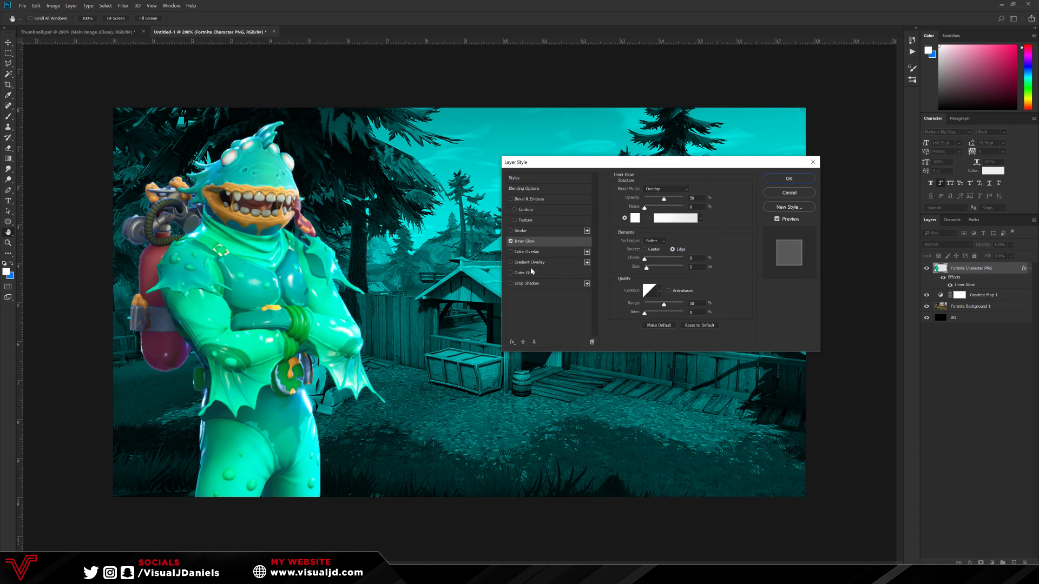
pyautogui.moveTo(667, 199); pyautogui.dragTo(683, 199)
pyautogui.moveTo(649, 163); pyautogui.dragTo(555, 171)
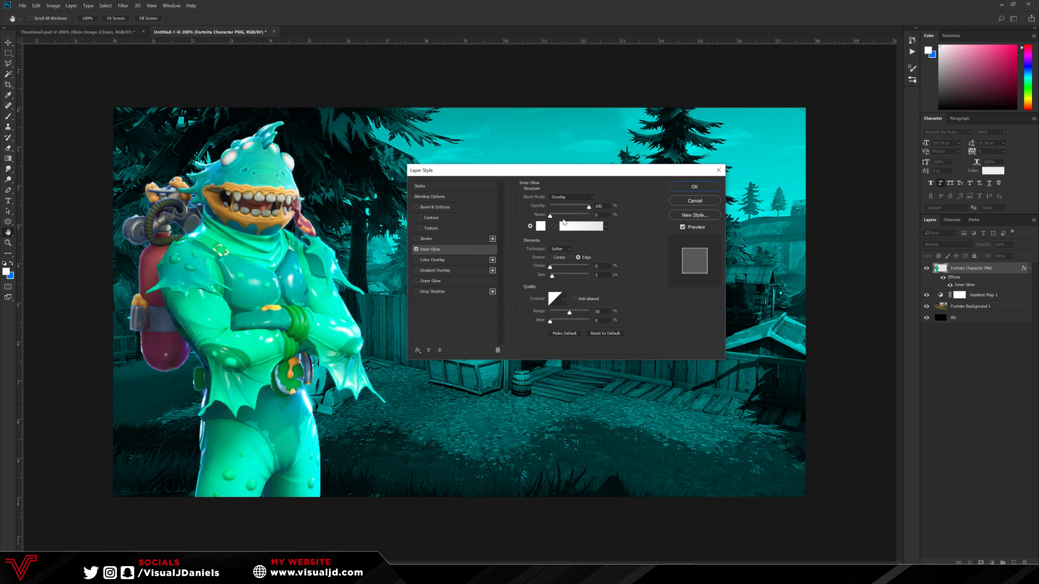
pyautogui.click(542, 227)
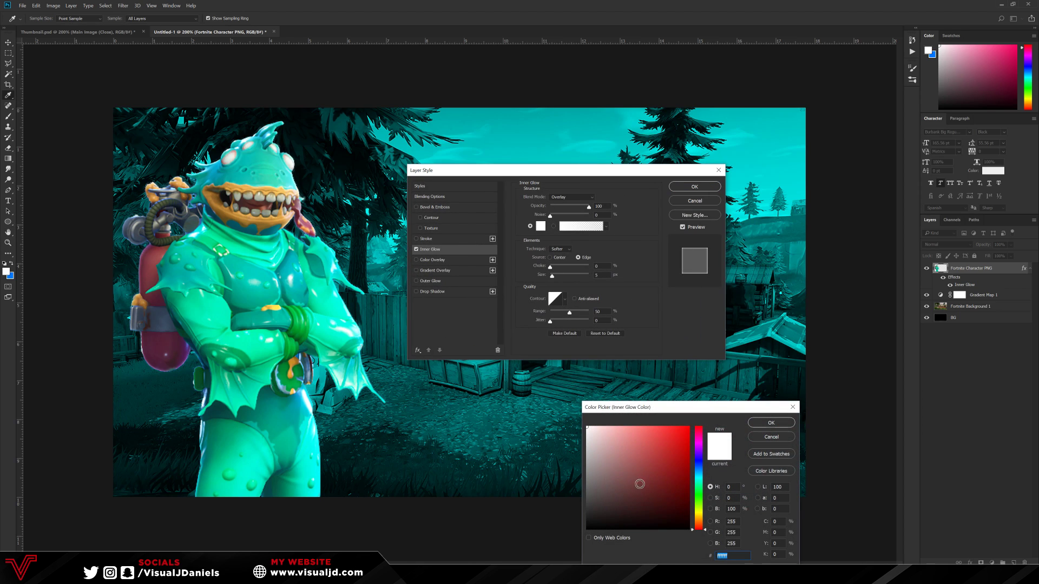
pyautogui.click(765, 424)
# Set the inner glow's opacity to 72% and turn the effect off and on to compare the result.
pyautogui.click(593, 207)
pyautogui.moveTo(589, 207)
pyautogui.mouseDown()
pyautogui.moveTo(565, 207)
pyautogui.moveTo(589, 208)
pyautogui.mouseUp()
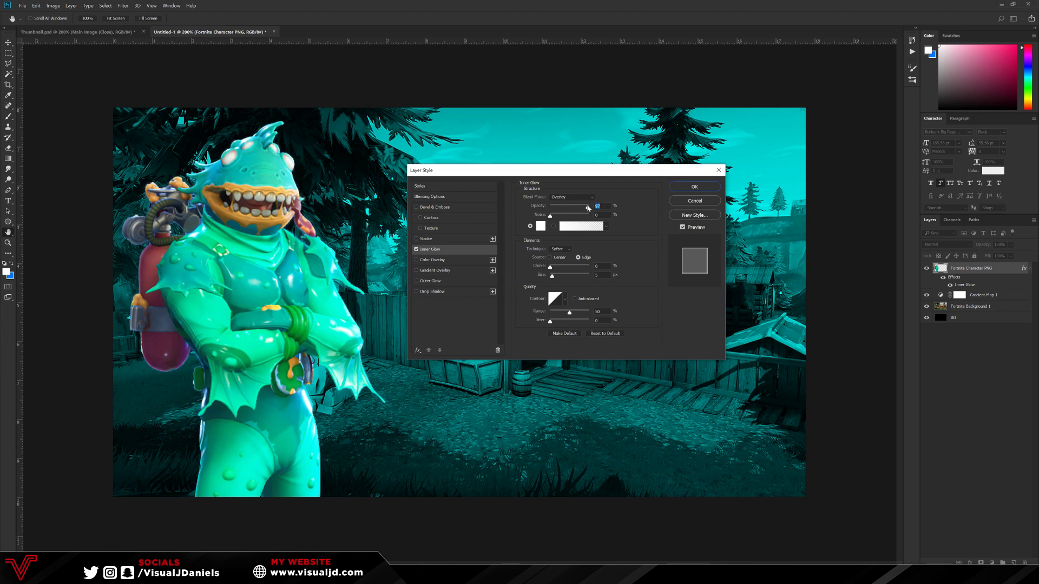
pyautogui.moveTo(580, 208); pyautogui.dragTo(578, 212)
pyautogui.click(416, 250)
pyautogui.click(416, 250)
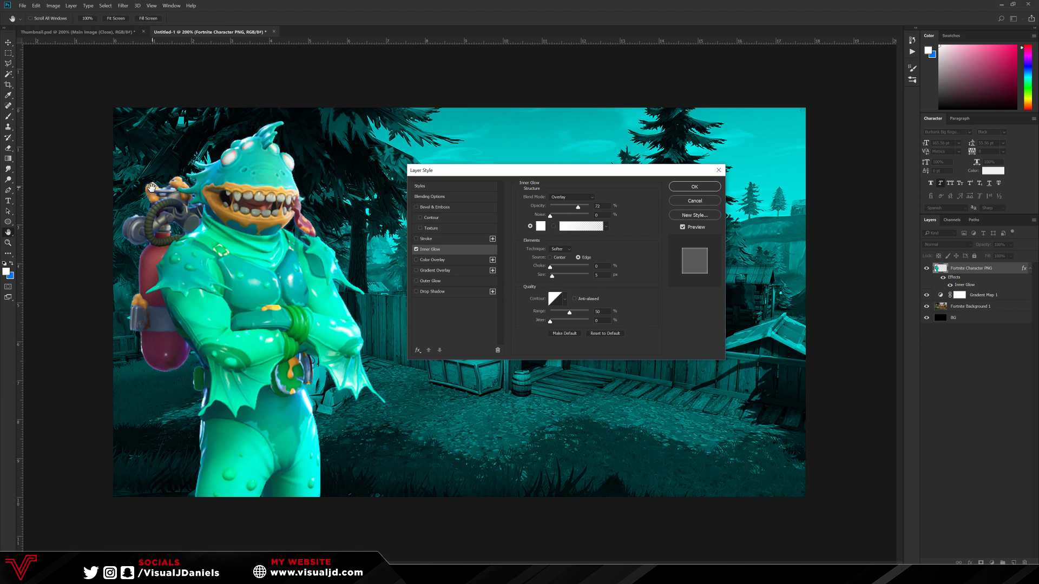
pyautogui.click(415, 250)
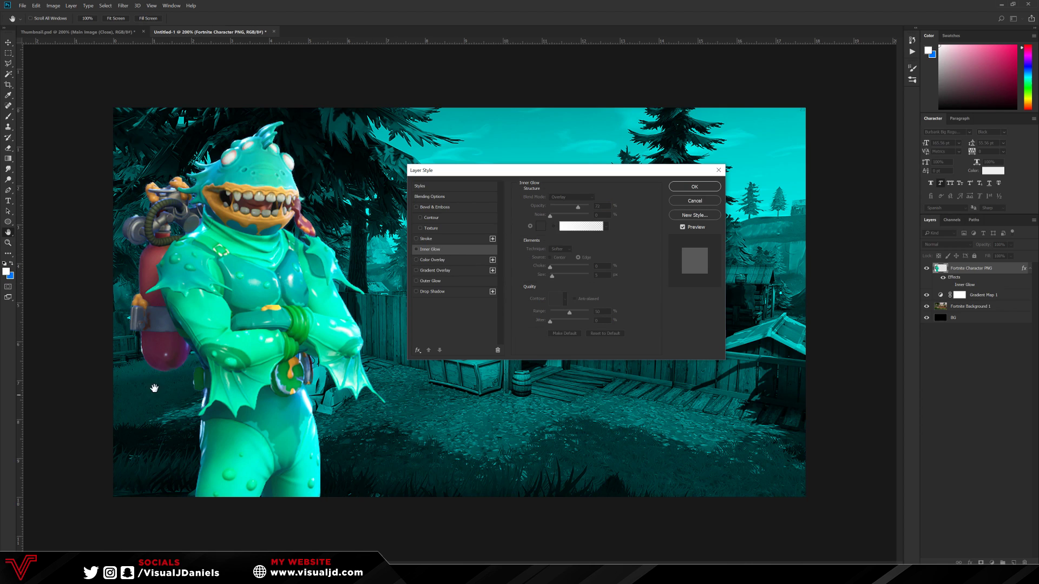
pyautogui.click(416, 250)
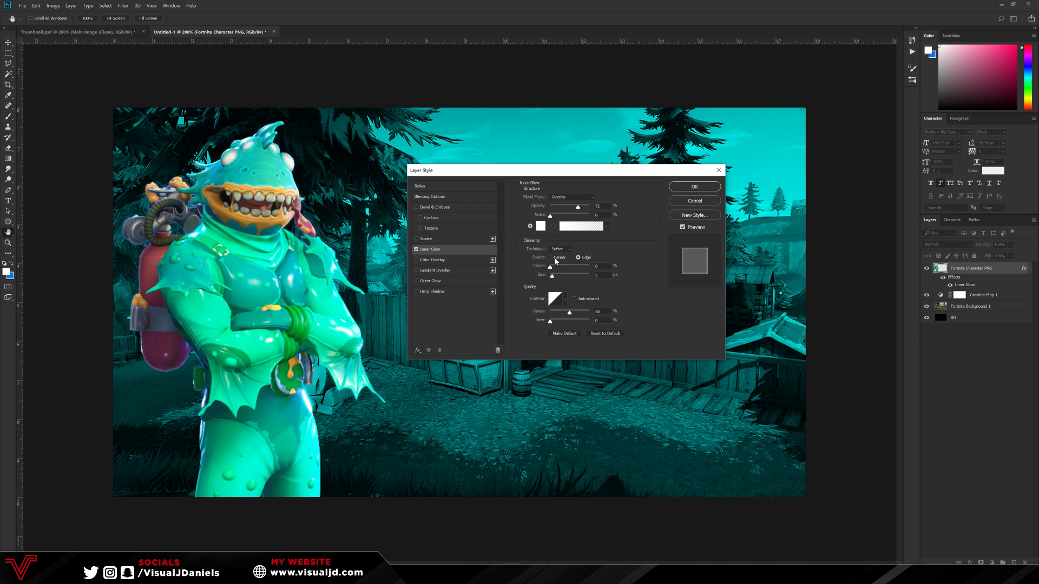
# Increase the inner glow's size slightly, keep its blend mode on Overlay and apply the layer style.
pyautogui.moveTo(555, 277); pyautogui.dragTo(554, 276)
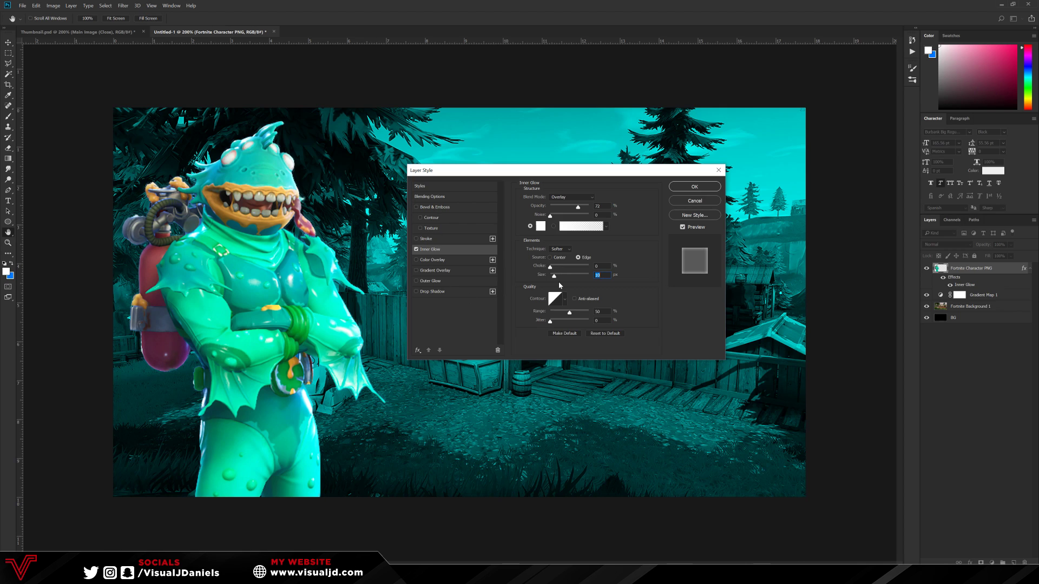
pyautogui.click(568, 198)
pyautogui.click(693, 187)
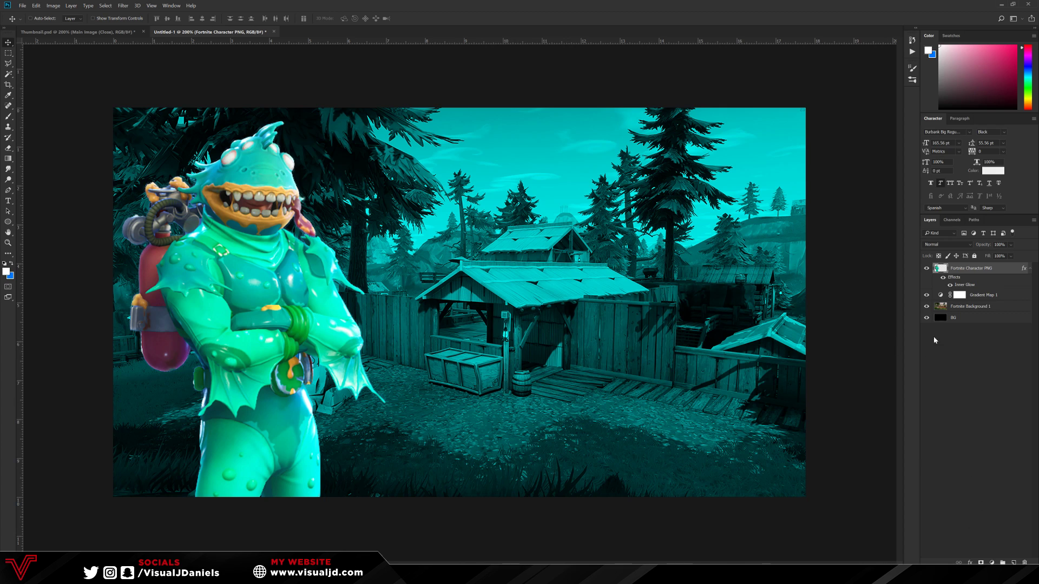
# Add a Brightness/Contrast adjustment layer above the character layer and raise its contrast.
pyautogui.click(992, 563)
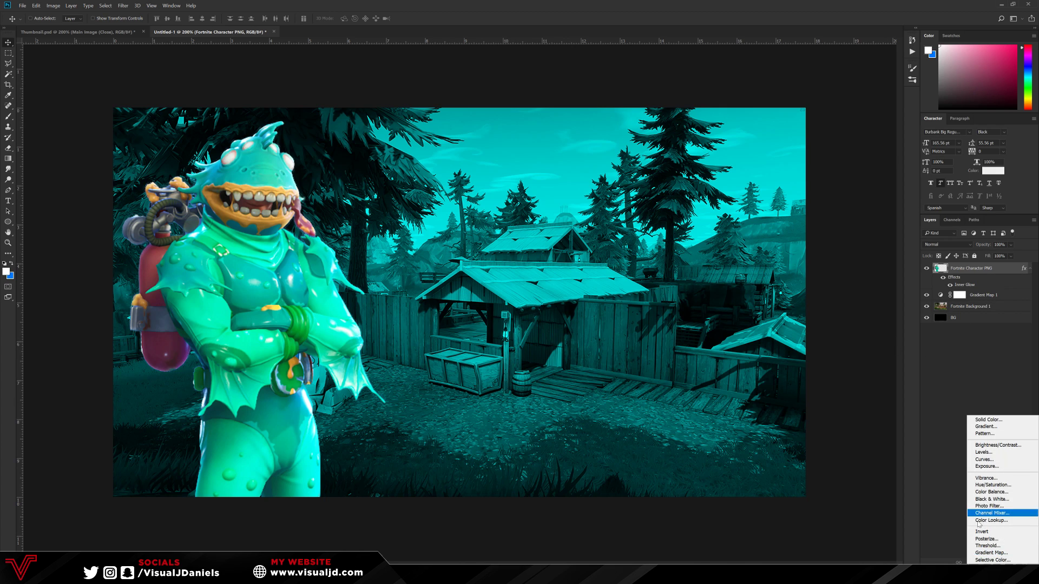
pyautogui.click(998, 445)
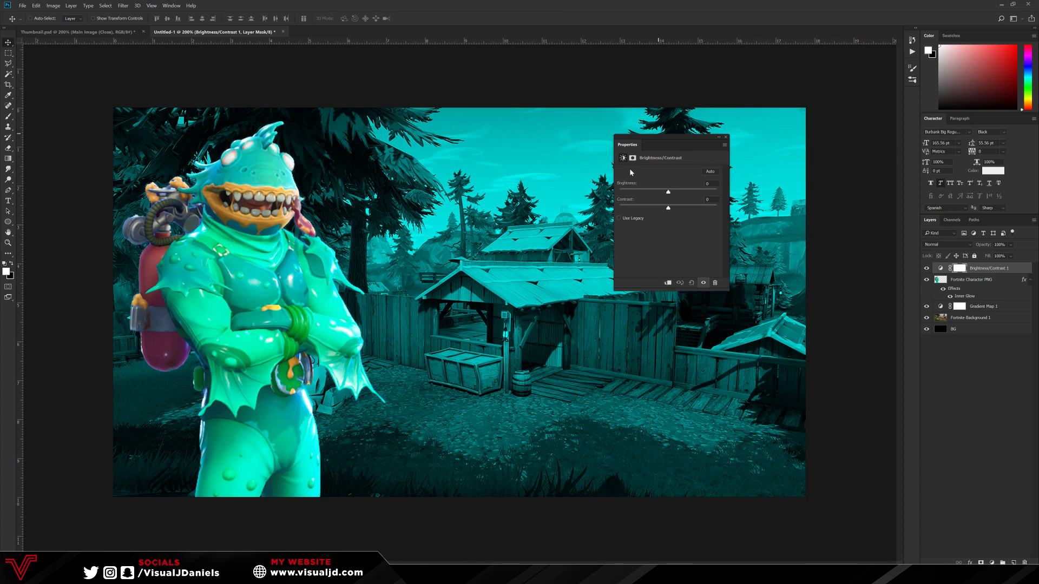
pyautogui.click(685, 207)
pyautogui.click(878, 265)
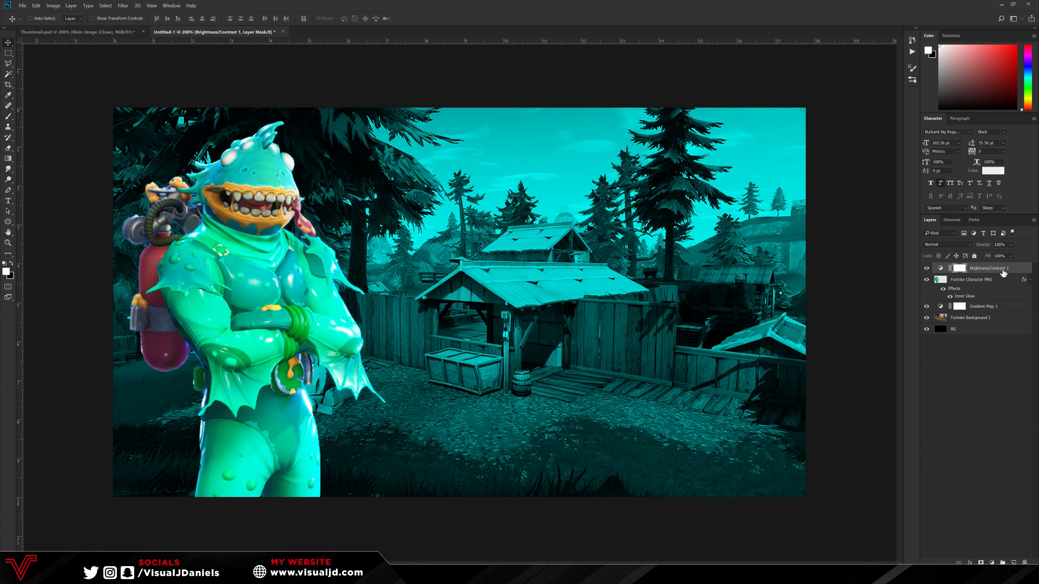
# Clip the Brightness/Contrast layer to the Fortnite character and set its contrast to 47.
pyautogui.rightClick(1003, 272)
pyautogui.click(924, 377)
pyautogui.doubleClick(948, 269)
pyautogui.moveTo(697, 209)
pyautogui.mouseDown()
pyautogui.moveTo(652, 209)
pyautogui.moveTo(695, 210)
pyautogui.mouseUp()
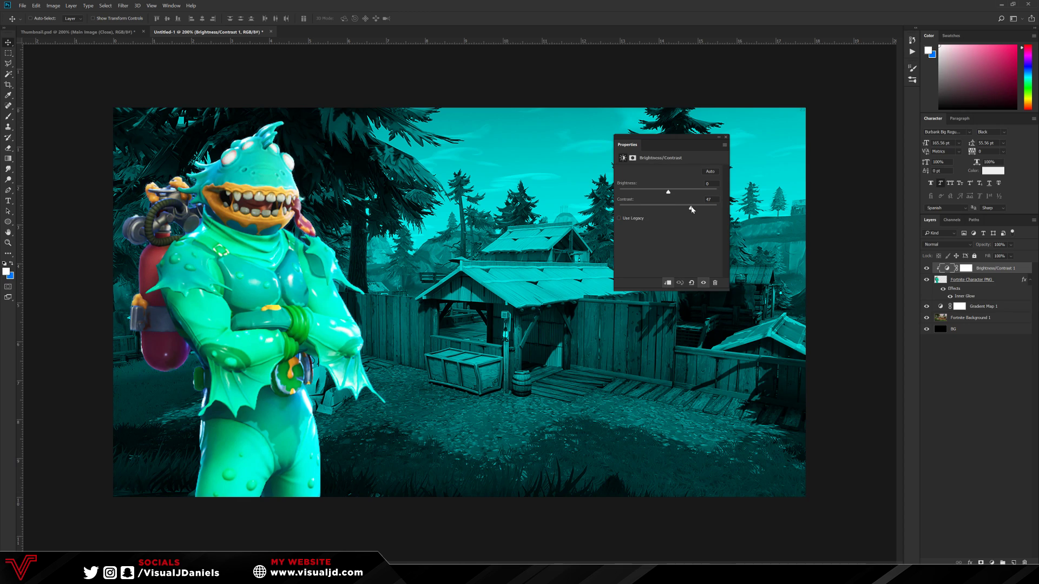
# Start the Type tool, check the BurbankBigCondensed-Bold font file in the resource pack folder and return to the thumbnail document.
pyautogui.press('t')
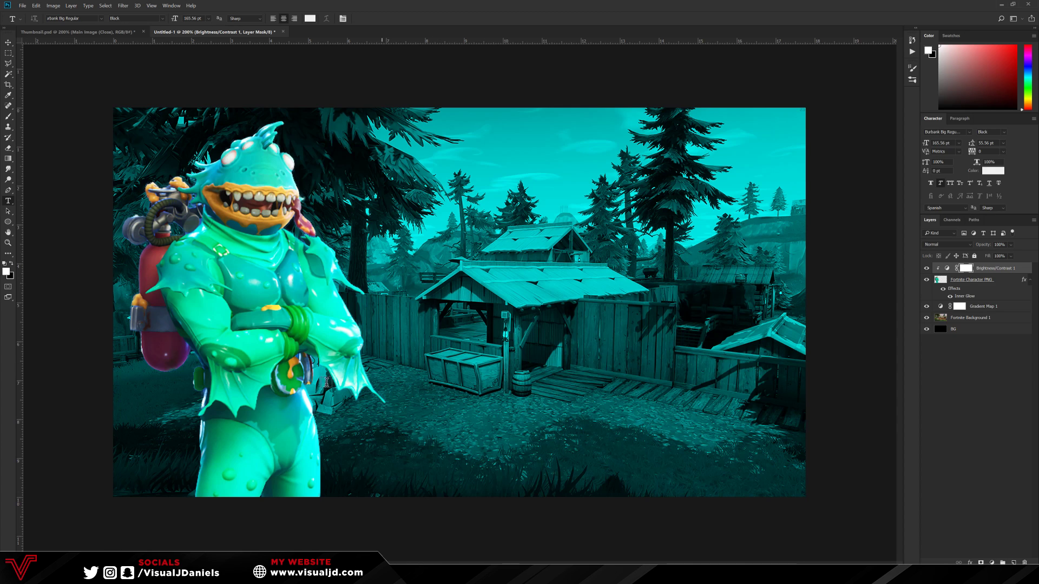
pyautogui.click(259, 575)
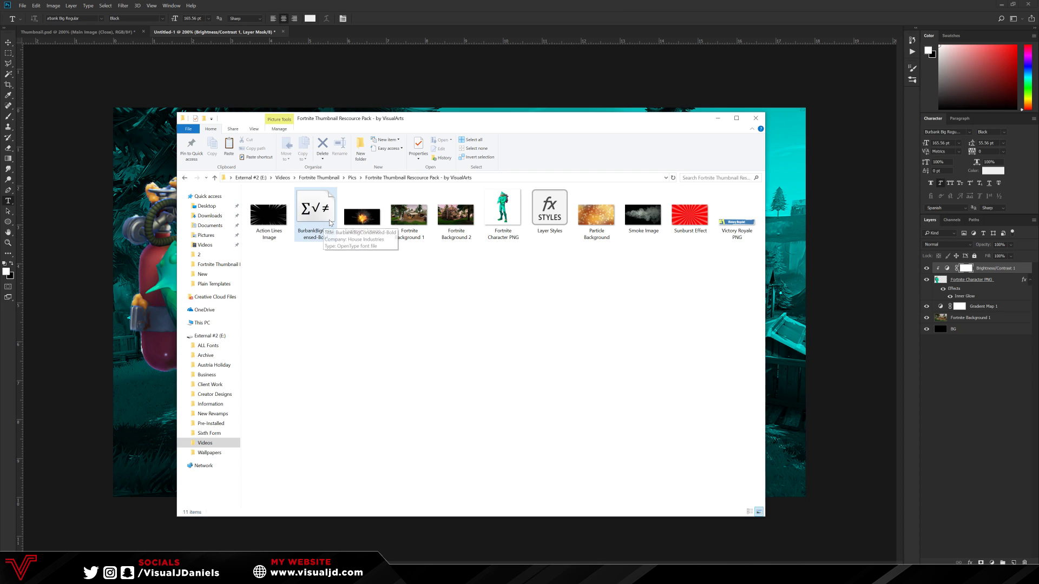
pyautogui.rightClick(316, 204)
pyautogui.click(568, 296)
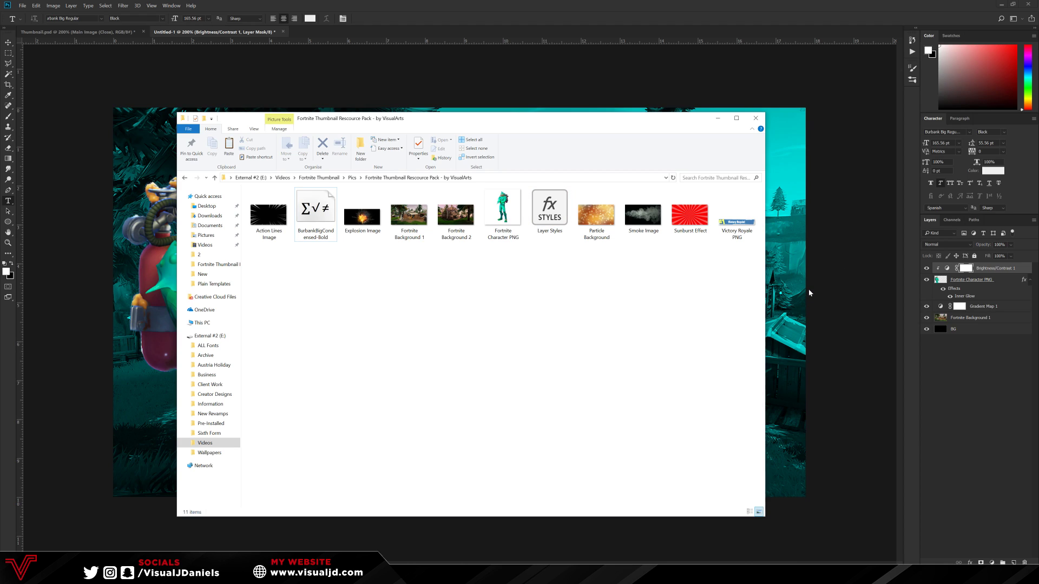
pyautogui.click(809, 265)
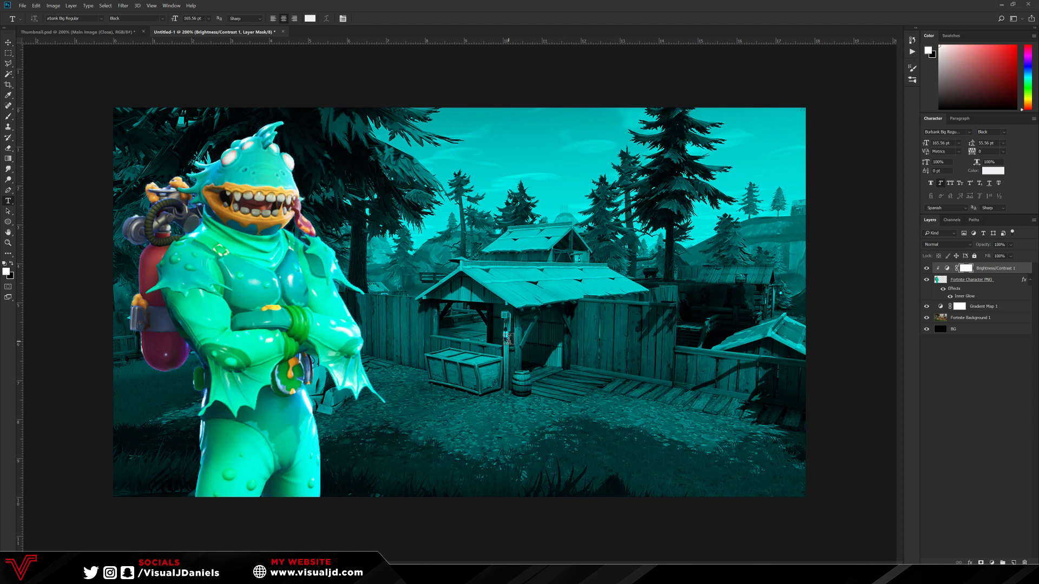
# Place the sample word "text" in white over the background beside the character.
pyautogui.click(536, 265)
pyautogui.write('text')
pyautogui.click(8, 42)
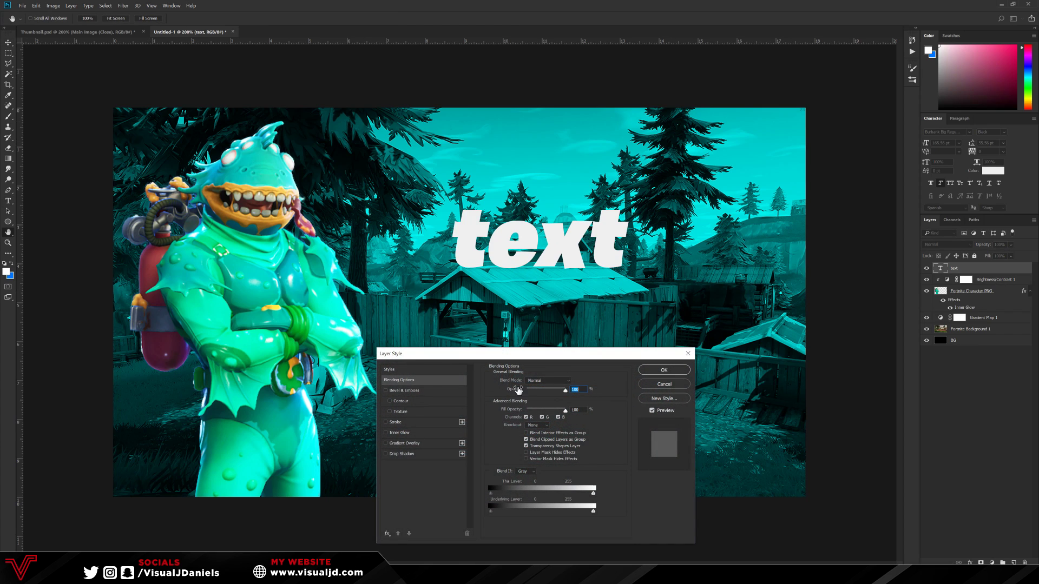
# Show the saved styles for the sample text layer, open the dialog for loading a Styles (ASL) file and cancel it.
pyautogui.click(420, 371)
pyautogui.click(622, 373)
pyautogui.click(650, 391)
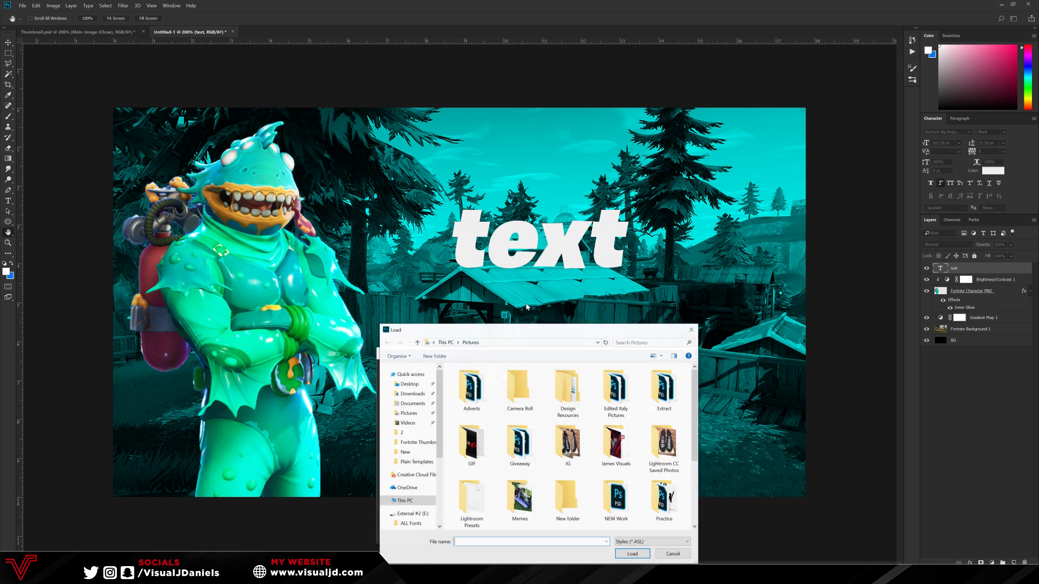
pyautogui.moveTo(539, 330); pyautogui.dragTo(683, 121)
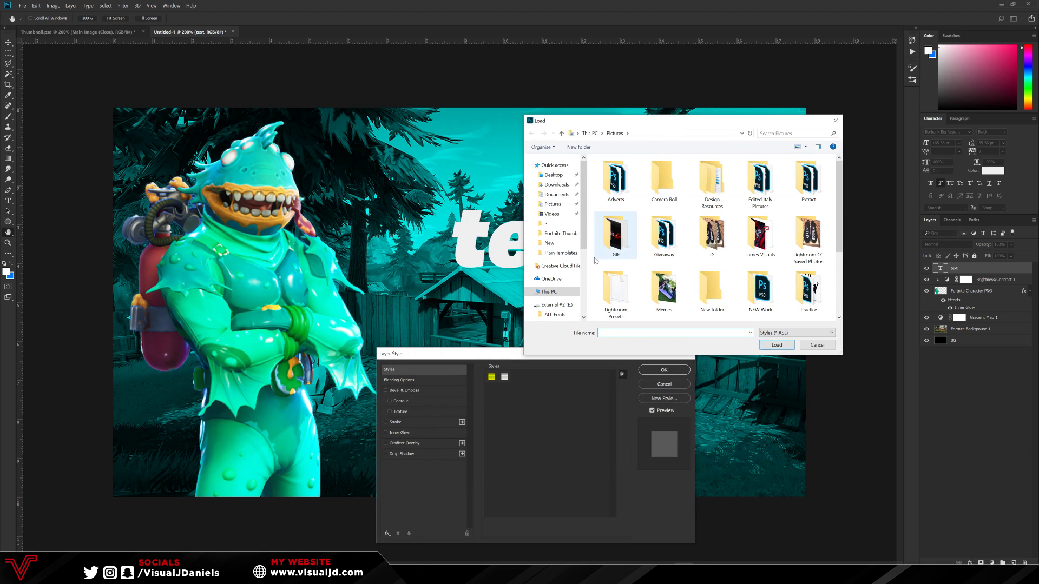
pyautogui.click(816, 346)
# Preview the yellow and the white saved layer styles alternately on the sample text.
pyautogui.click(491, 377)
pyautogui.click(505, 377)
pyautogui.click(491, 377)
pyautogui.click(504, 377)
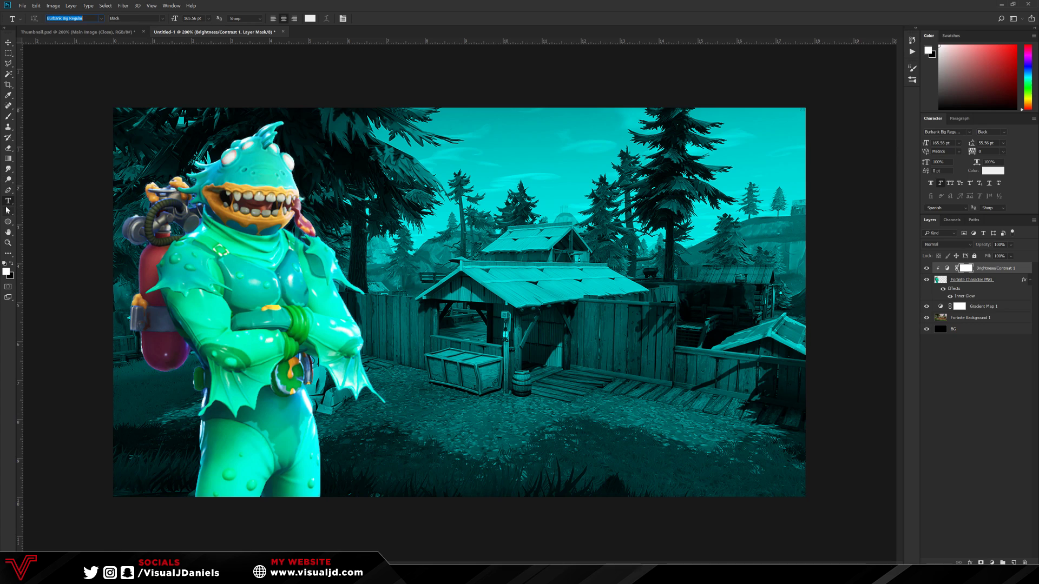
# Add the white title text "FORTNITE" in Burbank Big Regular Black above all other layers.
pyautogui.click(8, 210)
pyautogui.click(7, 202)
pyautogui.press('Return')
pyautogui.click(411, 249)
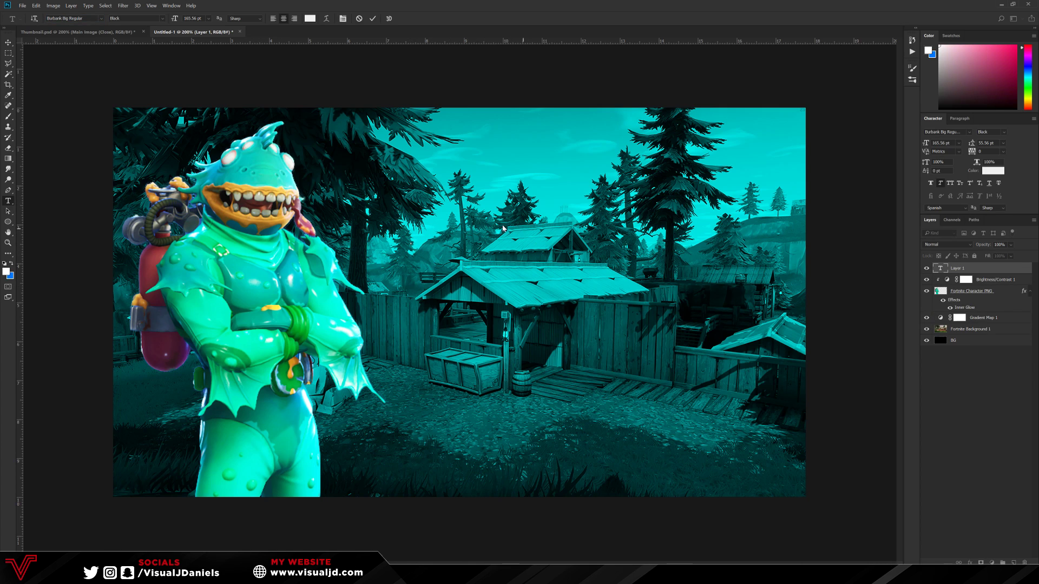
pyautogui.write('f')
pyautogui.press('BackSpace')
pyautogui.write('FOT')
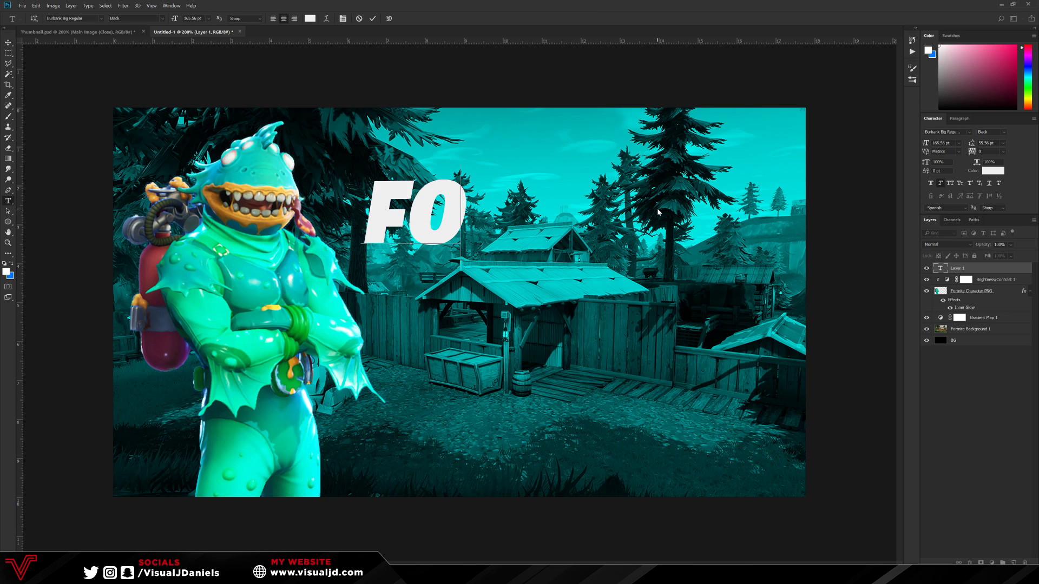
pyautogui.press('BackSpace')
pyautogui.write('ERNI')
pyautogui.press('BackSpace')
pyautogui.press('BackSpace')
pyautogui.press('BackSpace')
pyautogui.press('BackSpace')
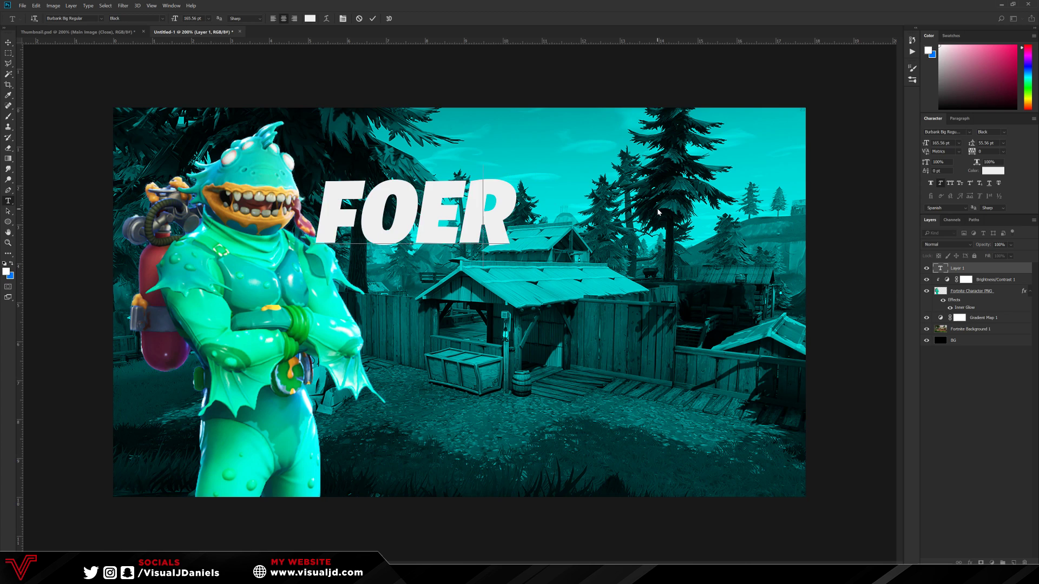
pyautogui.write('RTNITE')
pyautogui.click(8, 44)
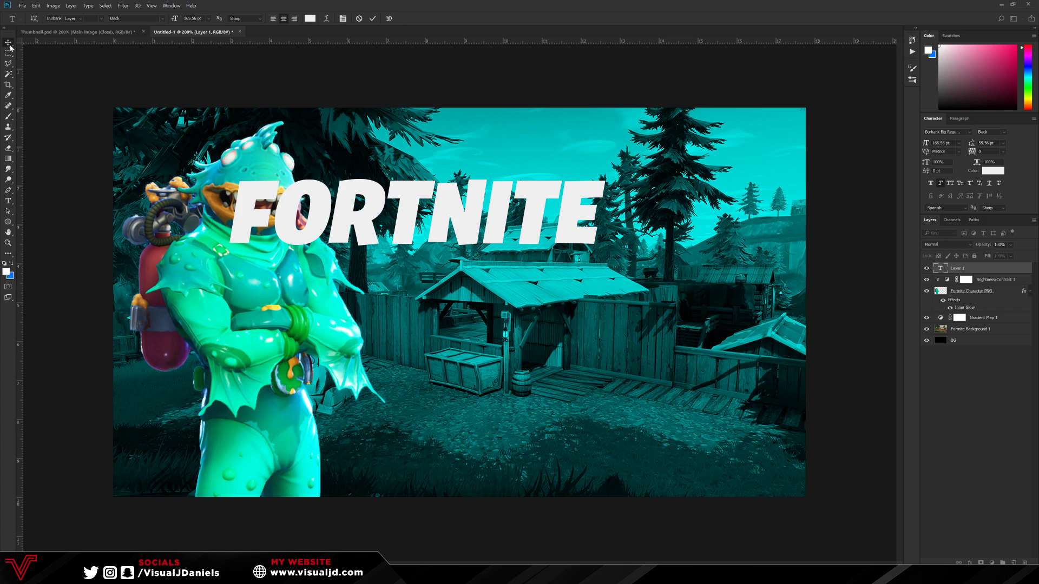
# Move the FORTNITE text to the right of the character's head and compare it with the finished design in Thumbnail.psd.
pyautogui.moveTo(408, 222); pyautogui.dragTo(510, 243)
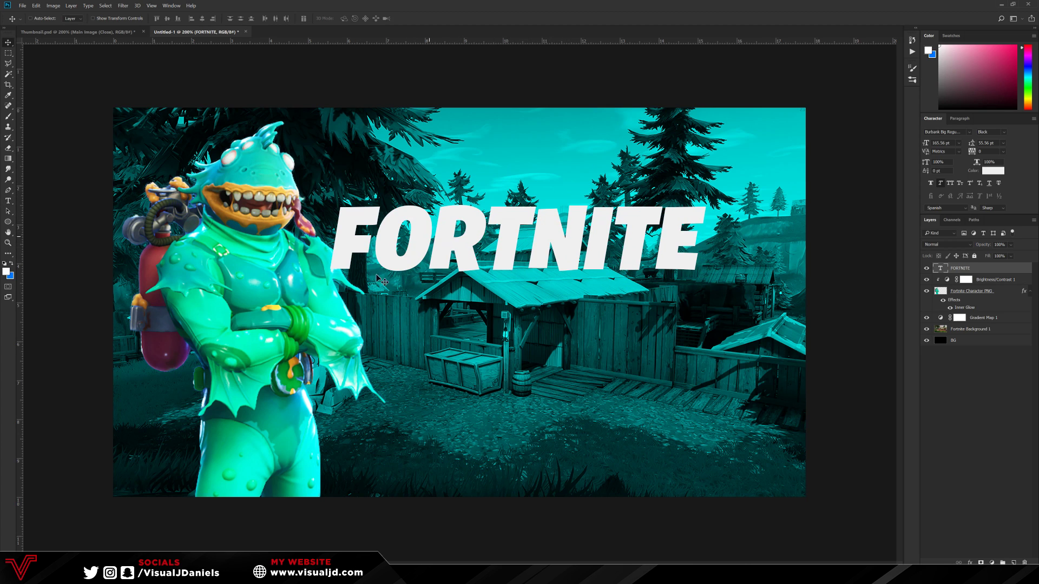
pyautogui.click(95, 32)
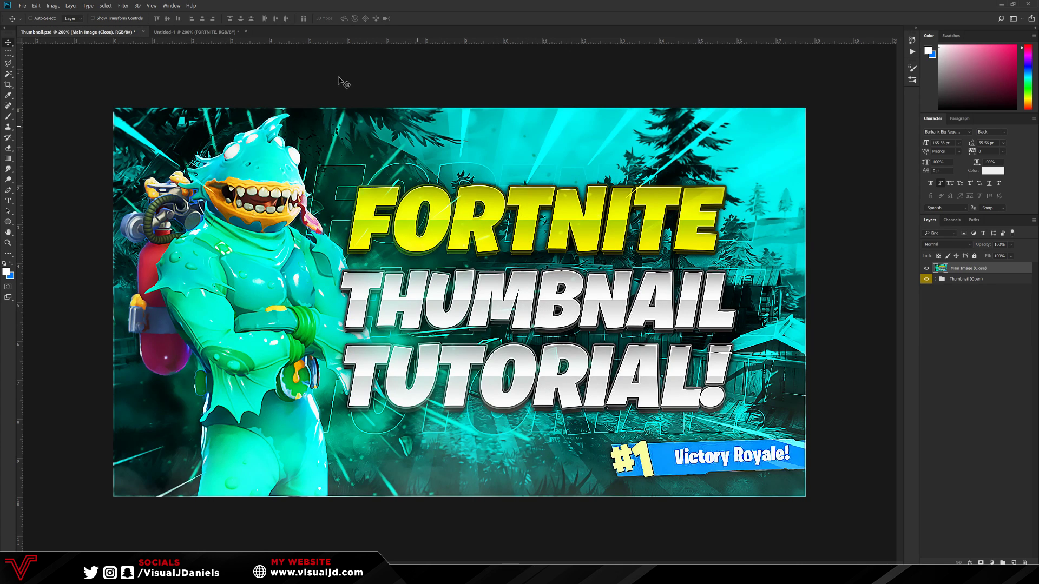
pyautogui.click(206, 33)
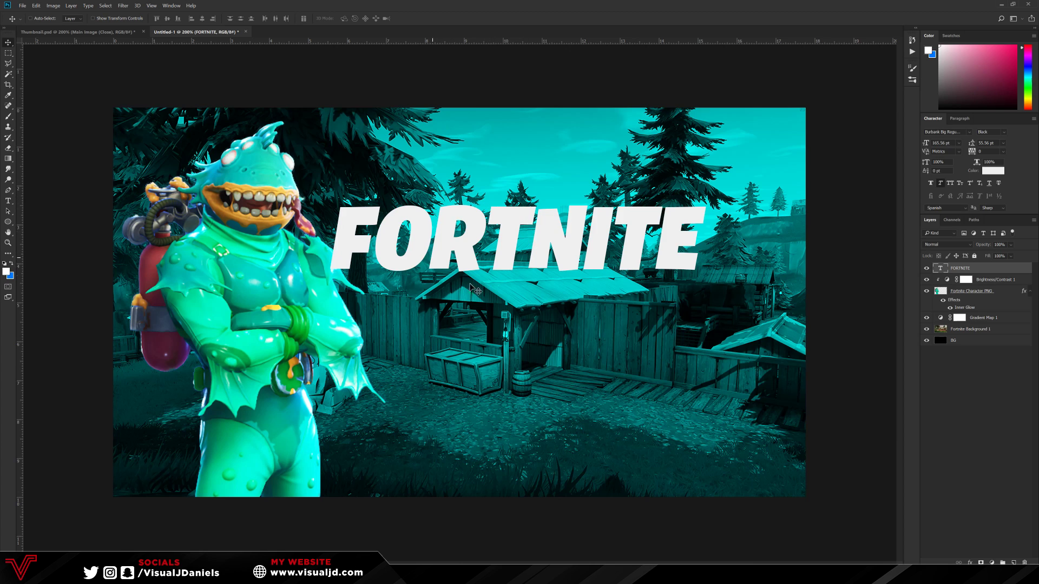
# Duplicate the FORTNITE text, move the copy directly beneath it and change its wording to "THUMBNAIL".
pyautogui.press('t')
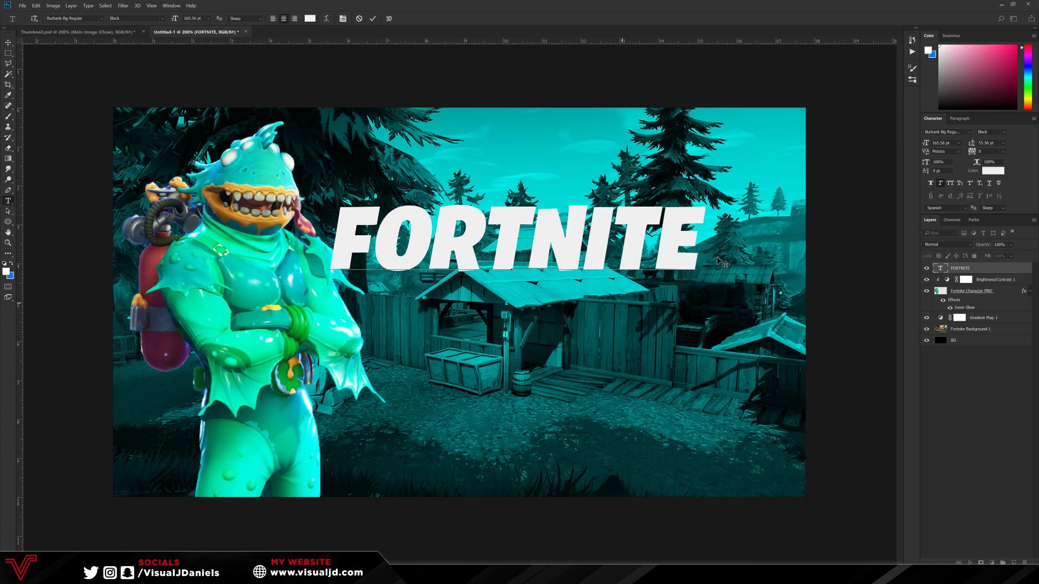
pyautogui.click(8, 41)
pyautogui.hotkey('ctrl', 'j')
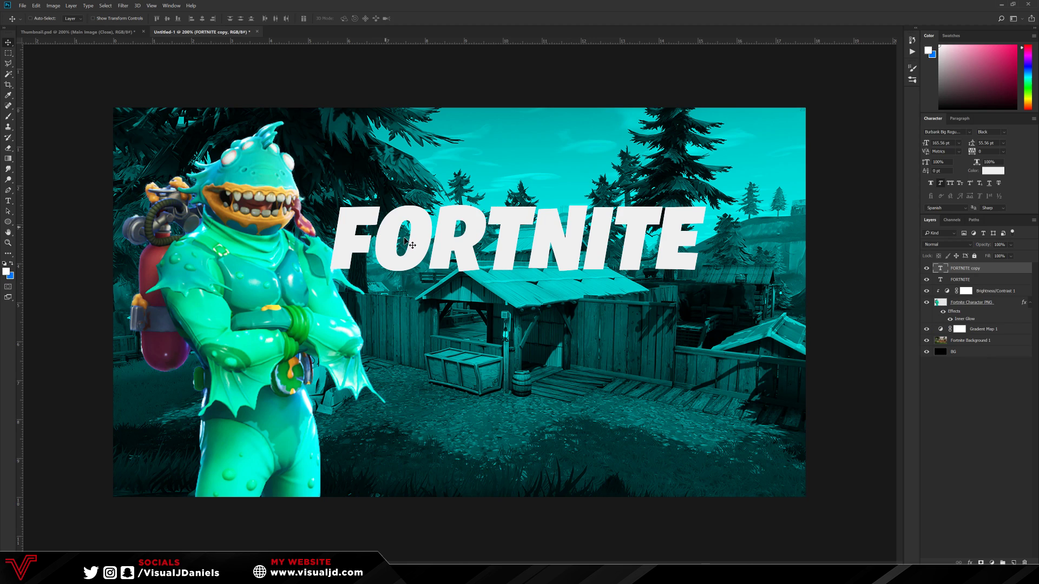
pyautogui.moveTo(628, 226); pyautogui.dragTo(616, 299)
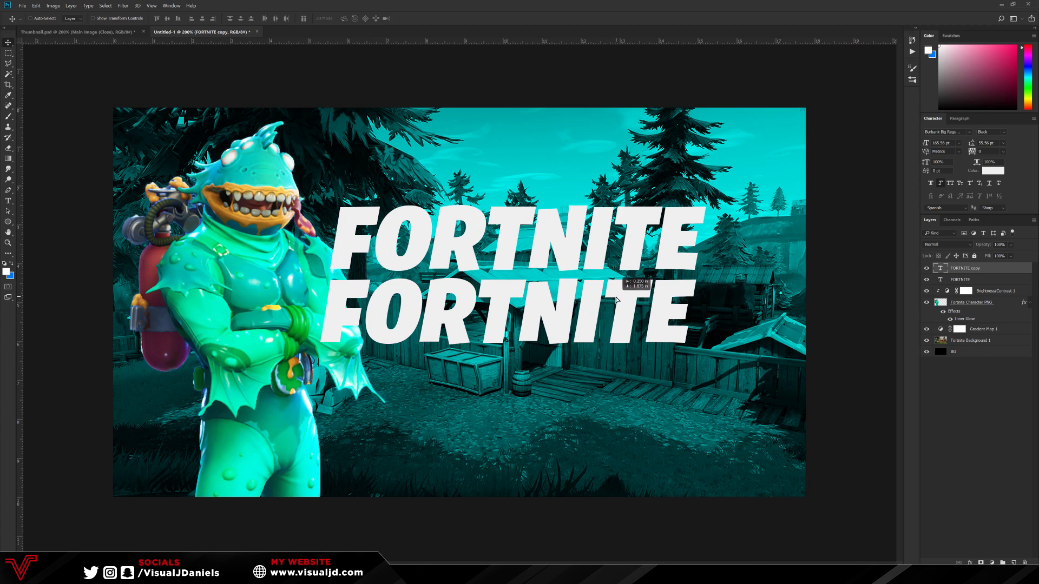
pyautogui.click(9, 201)
pyautogui.tripleClick(455, 292)
pyautogui.write('T')
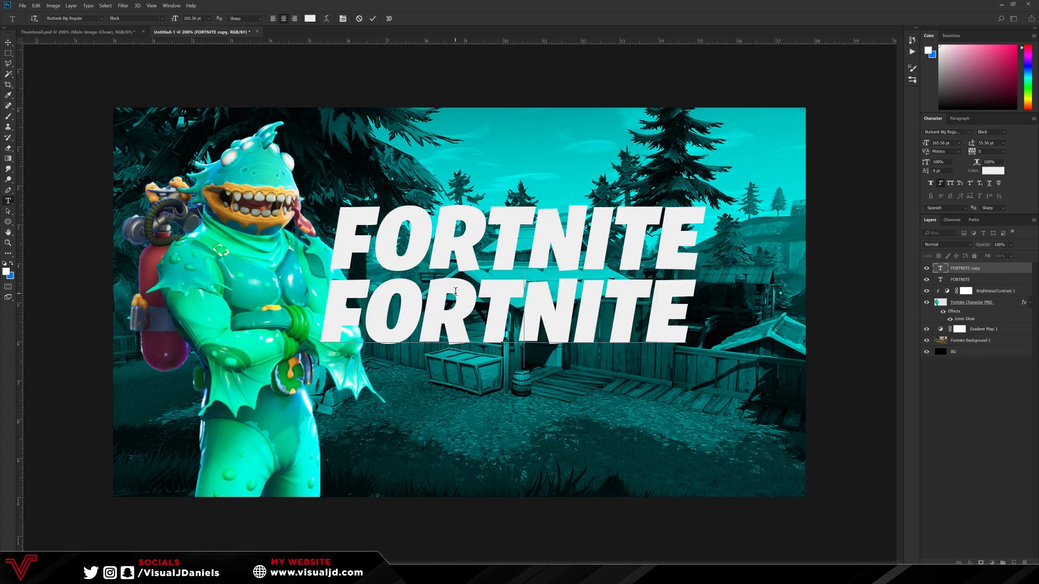
pyautogui.write('THUMBNAIL')
pyautogui.hotkey('ctrl', 'Return')
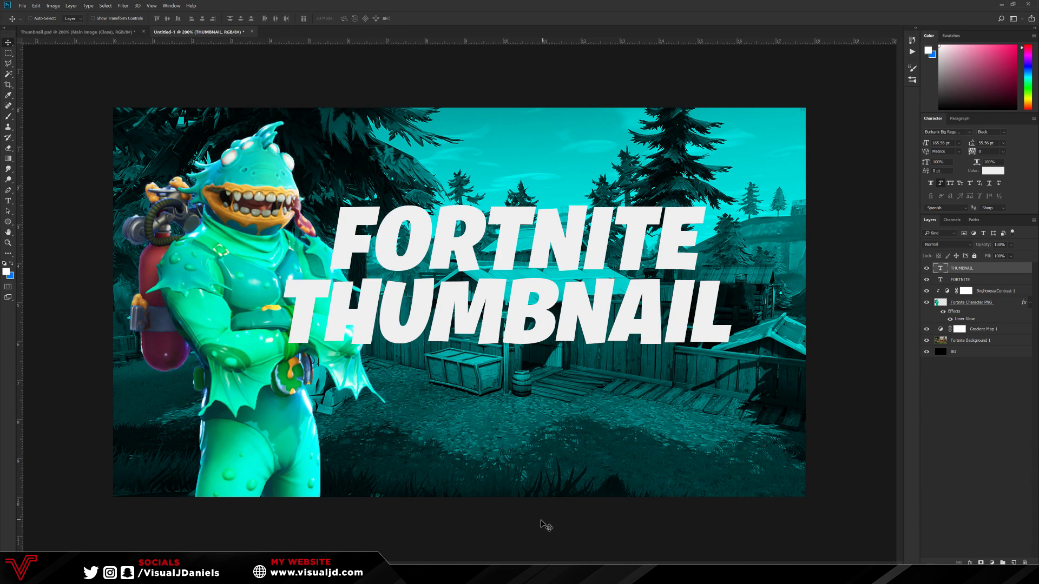
# Scale the THUMBNAIL text down to about the width of FORTNITE and align it right beneath that line.
pyautogui.hotkey('ctrl', 't')
pyautogui.moveTo(281, 374); pyautogui.dragTo(328, 362)
pyautogui.moveTo(723, 358)
pyautogui.mouseDown()
pyautogui.moveTo(693, 337)
pyautogui.moveTo(703, 356)
pyautogui.mouseUp()
pyautogui.press('Return')
pyautogui.moveTo(669, 326); pyautogui.dragTo(669, 334)
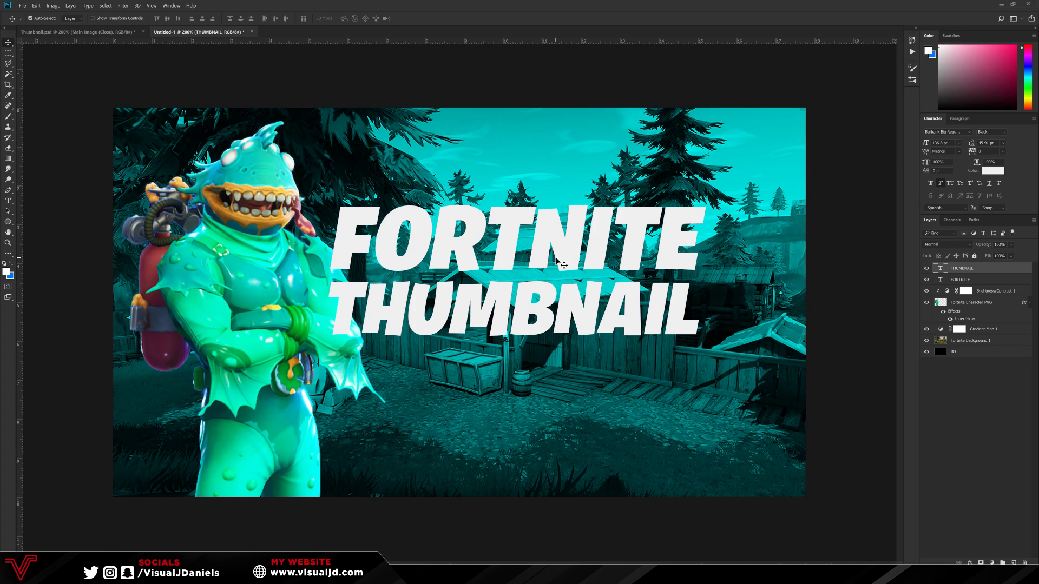
# Duplicate the THUMBNAIL text below itself and change the copy's wording to "TUTORIAL".
pyautogui.moveTo(512, 302); pyautogui.dragTo(514, 363)
pyautogui.click(8, 202)
pyautogui.doubleClick(457, 378)
pyautogui.write('TU')
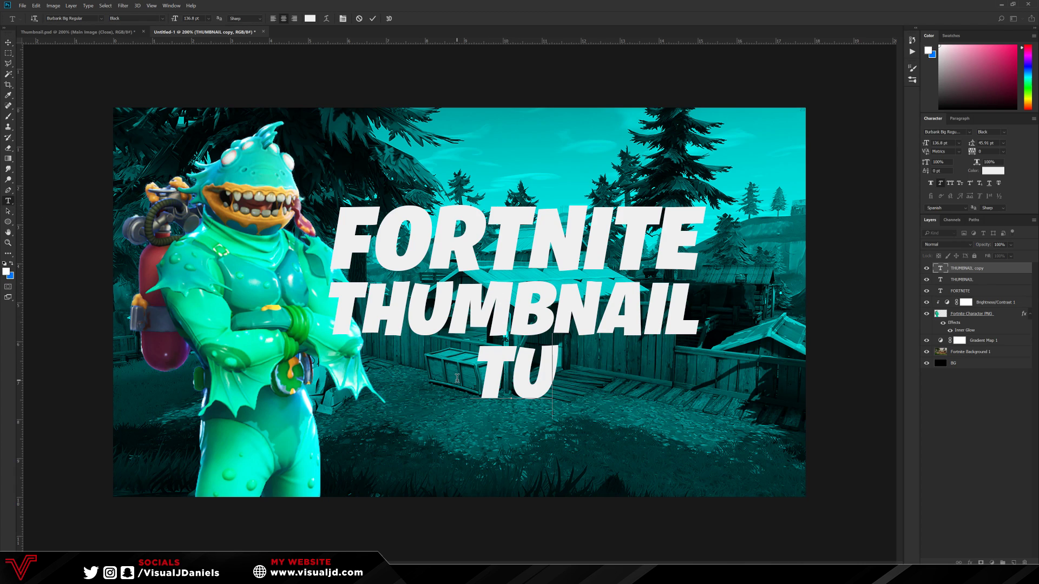
pyautogui.write('TORIAL')
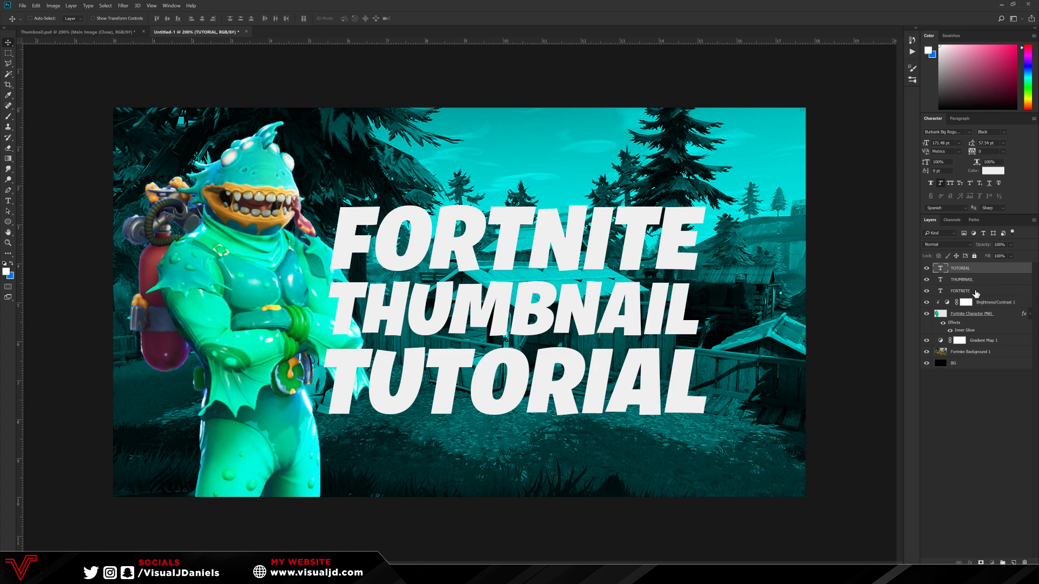
# Move the three title lines up slightly together and place vertical and horizontal guides through the canvas centre.
pyautogui.keyDown('shift'); pyautogui.click(977, 292); pyautogui.keyUp('shift')
pyautogui.moveTo(575, 331); pyautogui.dragTo(571, 320)
pyautogui.press('ctrl')
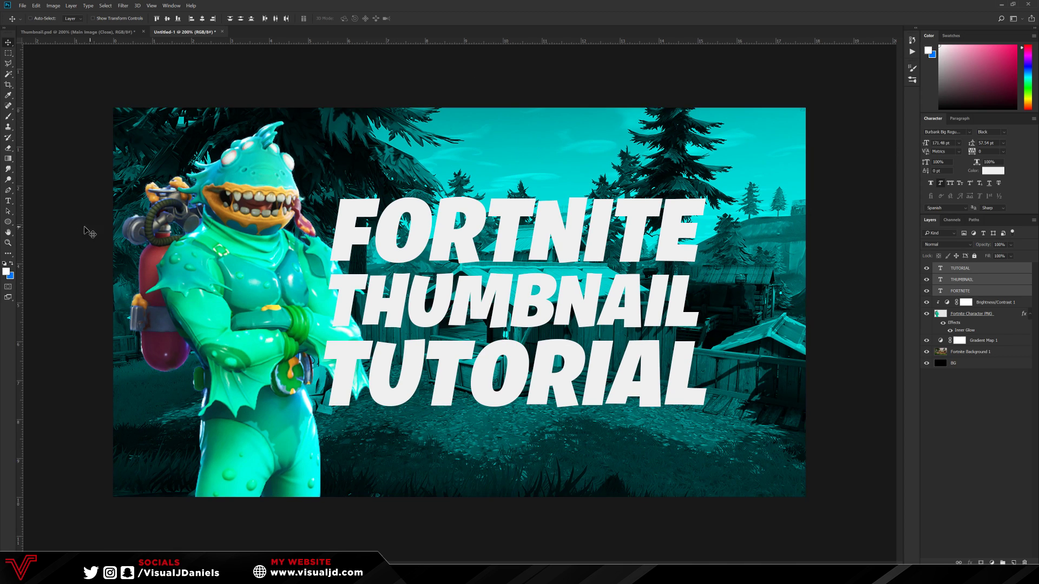
pyautogui.moveTo(20, 222); pyautogui.dragTo(461, 194)
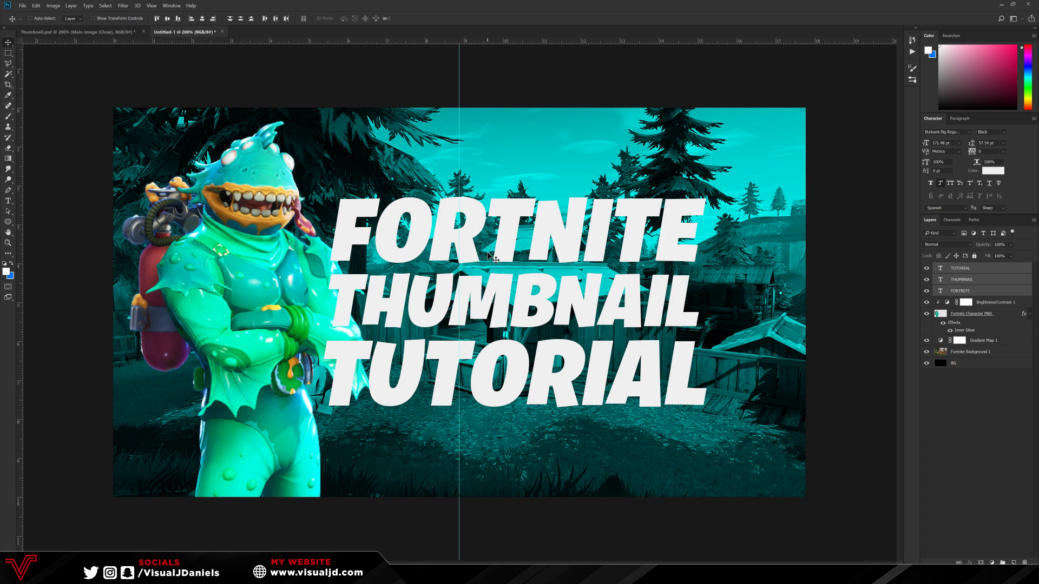
pyautogui.moveTo(462, 45); pyautogui.dragTo(490, 301)
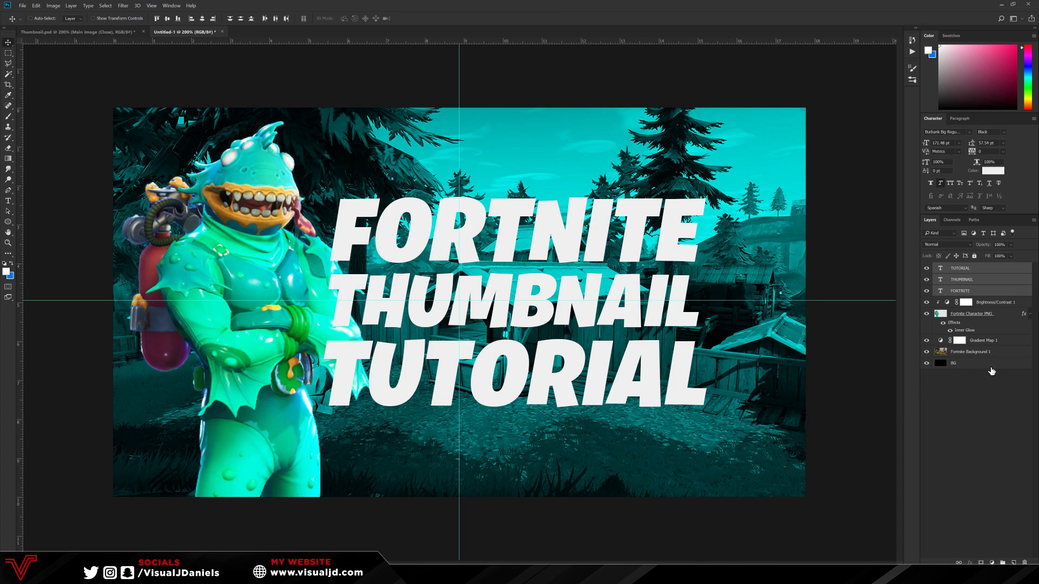
# Group the FORTNITE, THUMBNAIL and TUTORIAL layers, name the group "Text" and expand it.
pyautogui.click(983, 290)
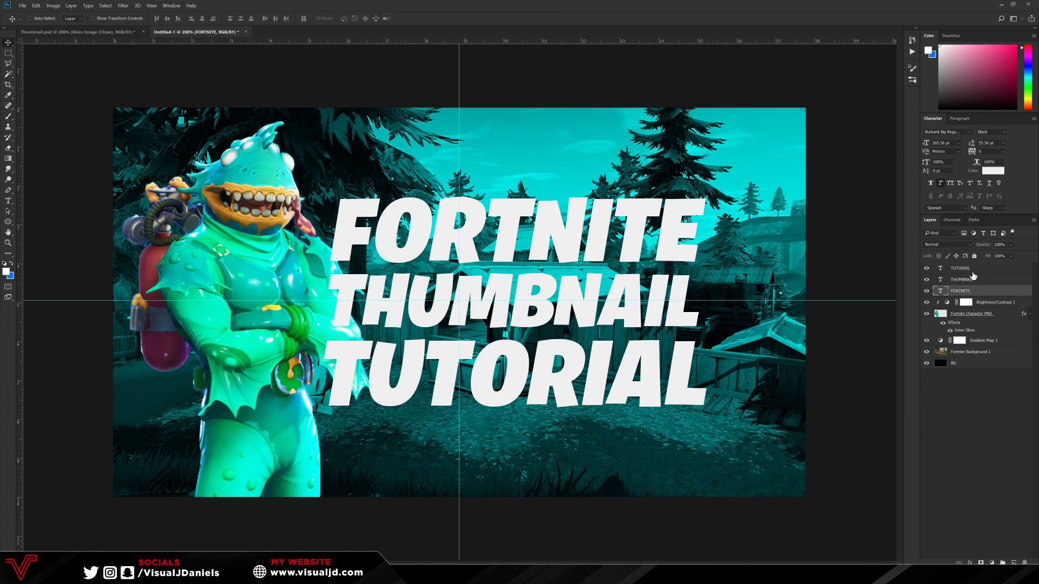
pyautogui.keyDown('shift'); pyautogui.click(972, 268); pyautogui.keyUp('shift')
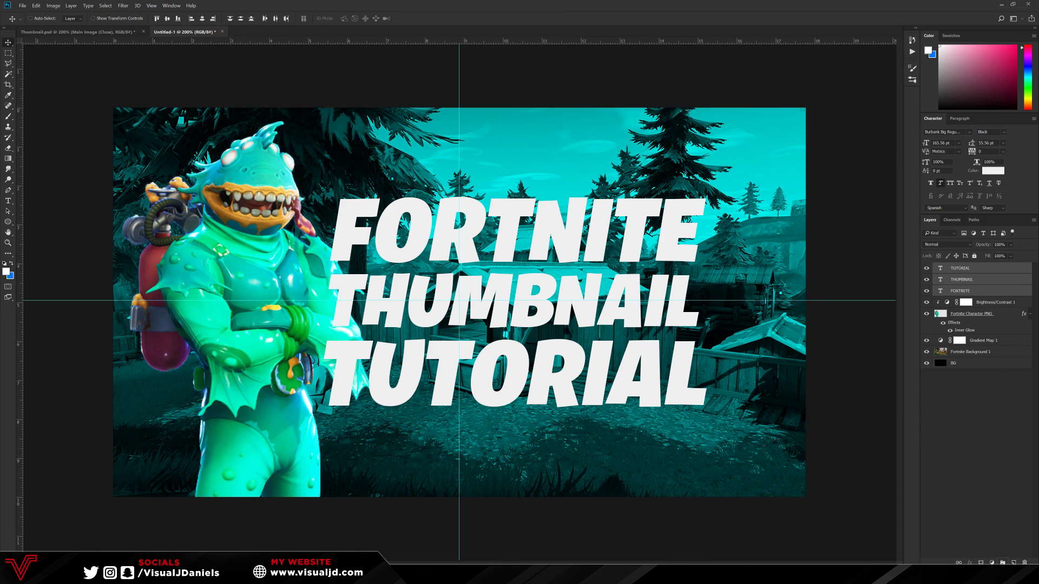
pyautogui.click(1003, 563)
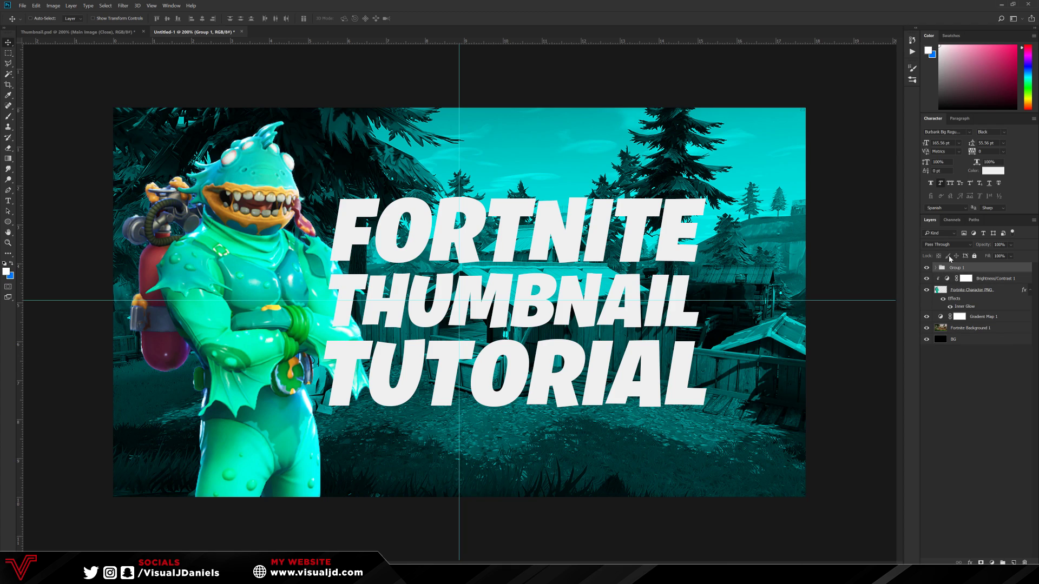
pyautogui.doubleClick(957, 268)
pyautogui.write('Text')
pyautogui.press('Return')
pyautogui.click(935, 269)
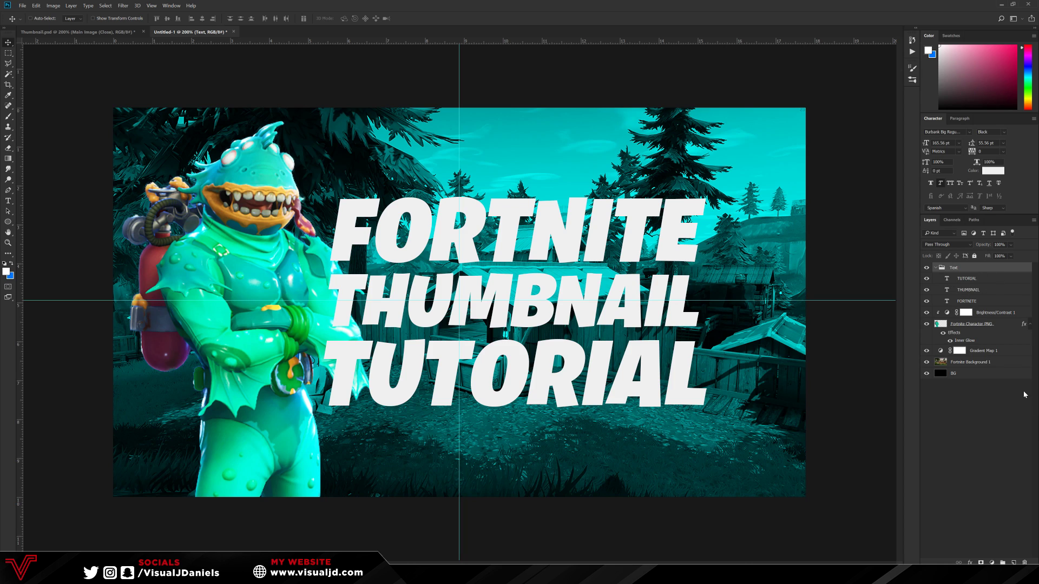
# Apply the saved yellow layer style to the FORTNITE text.
pyautogui.doubleClick(986, 303)
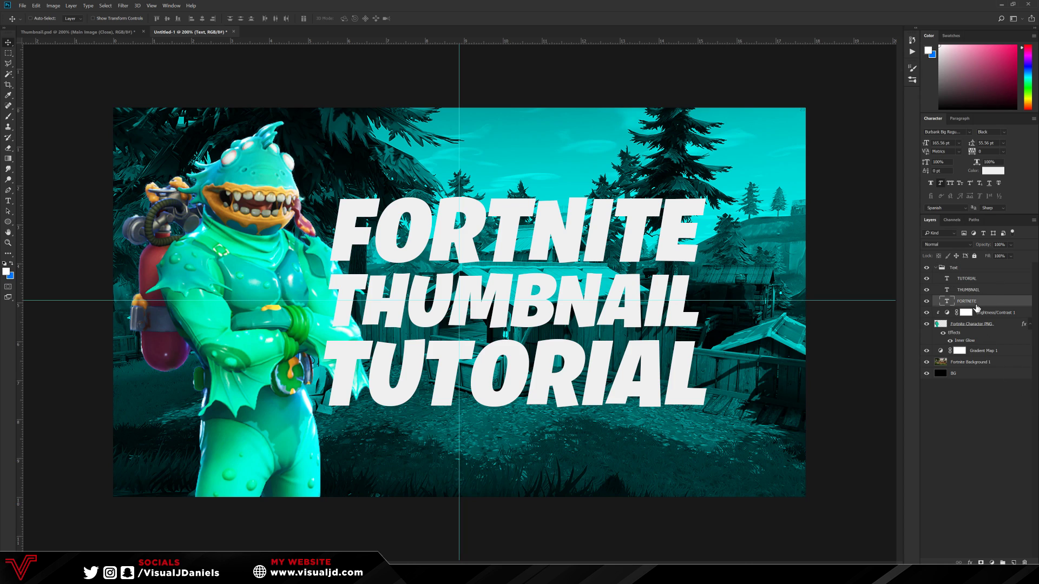
pyautogui.click(424, 370)
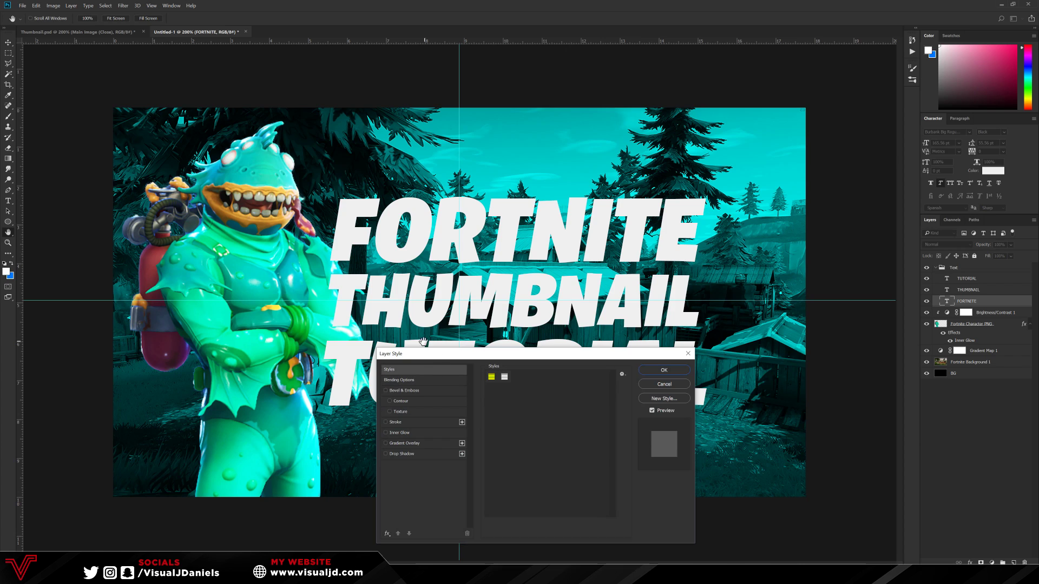
pyautogui.click(491, 377)
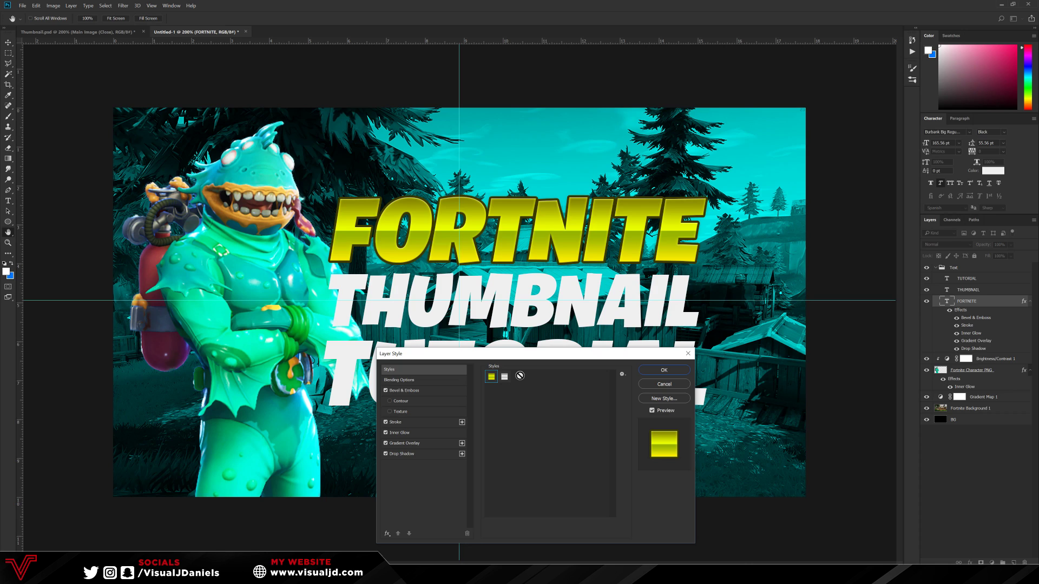
pyautogui.press('Return')
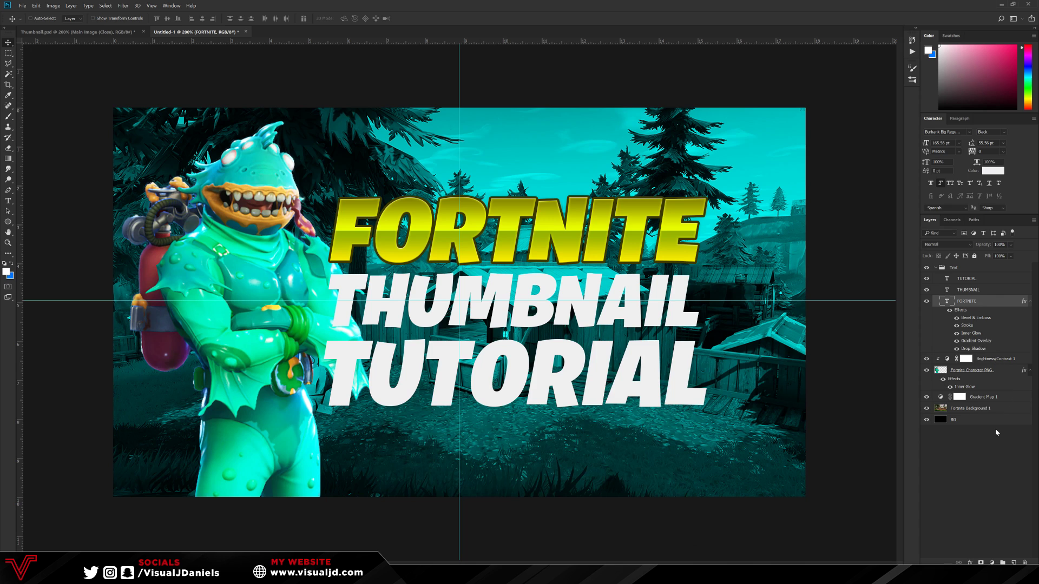
# Apply the saved white layer style to the THUMBNAIL text.
pyautogui.doubleClick(991, 291)
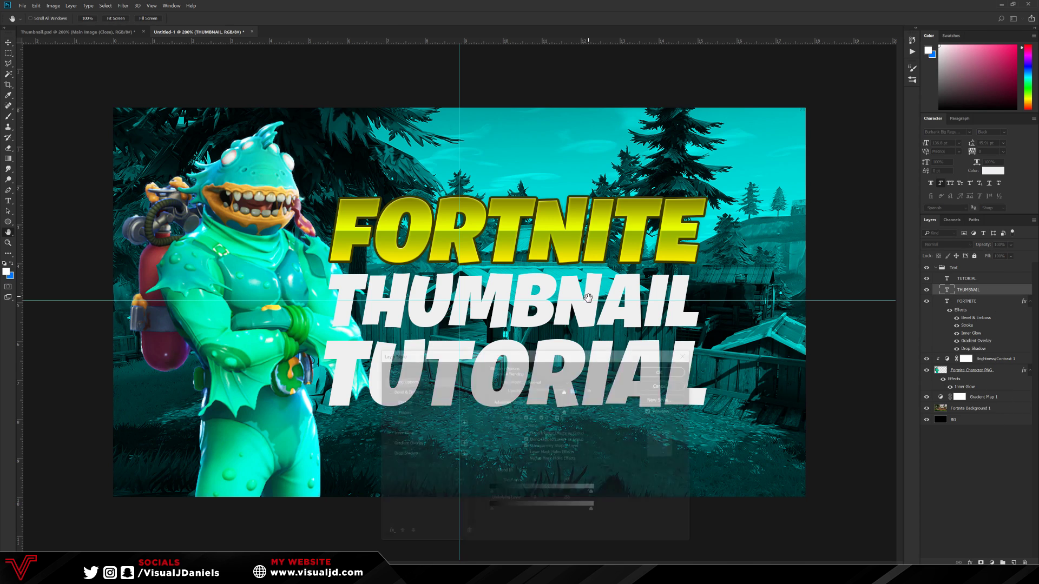
pyautogui.click(441, 370)
pyautogui.click(505, 377)
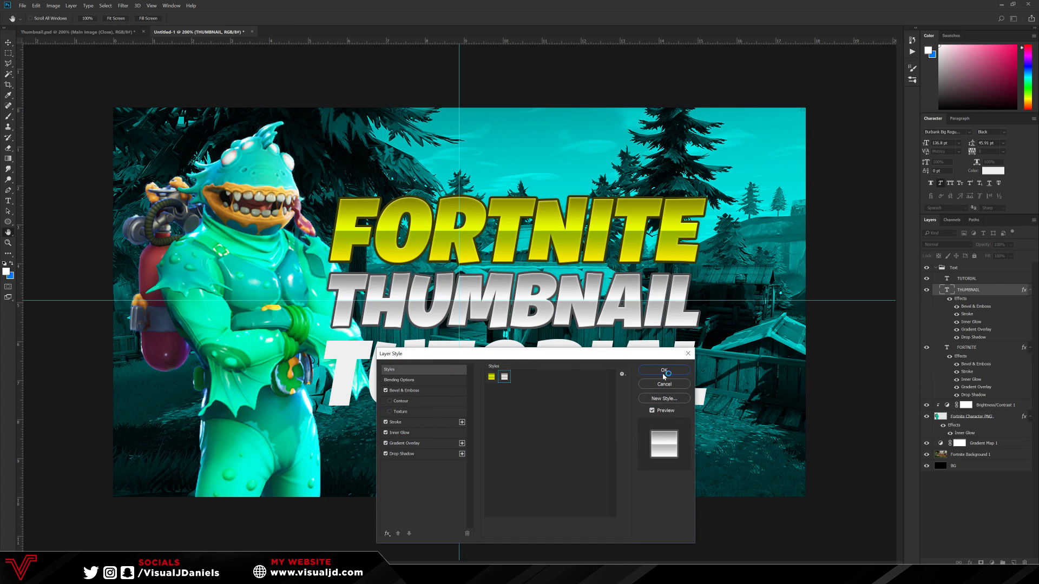
pyautogui.click(664, 372)
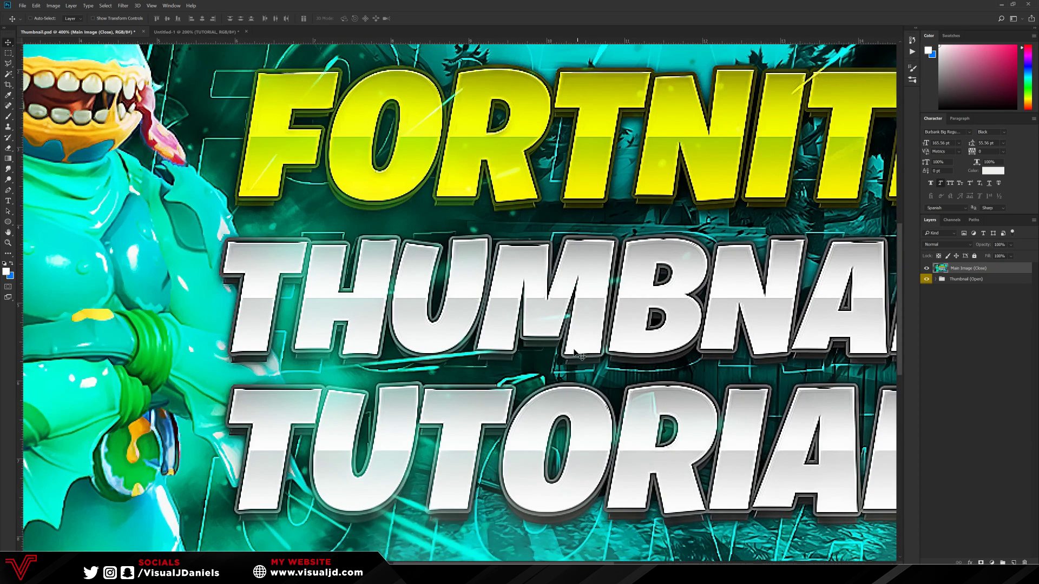
# Examine the depth effect on the finished title text in Thumbnail.psd, then return to the Untitled-1 document.
pyautogui.scroll(-2, 622, 260)
pyautogui.scroll(2, 523, 266)
pyautogui.scroll(4, 520, 265)
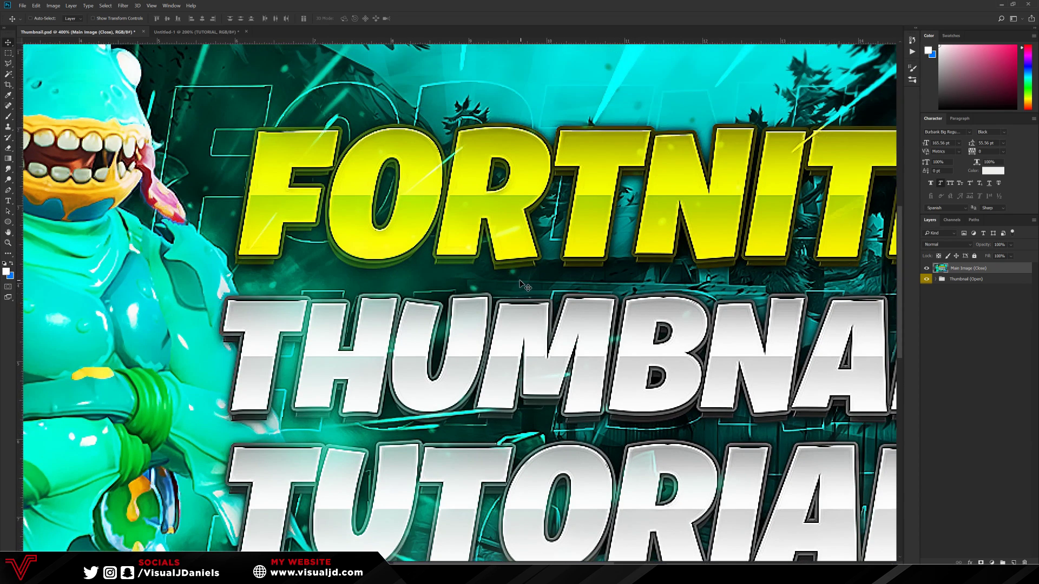
pyautogui.scroll(-6, 367, 214)
pyautogui.scroll(3, 364, 215)
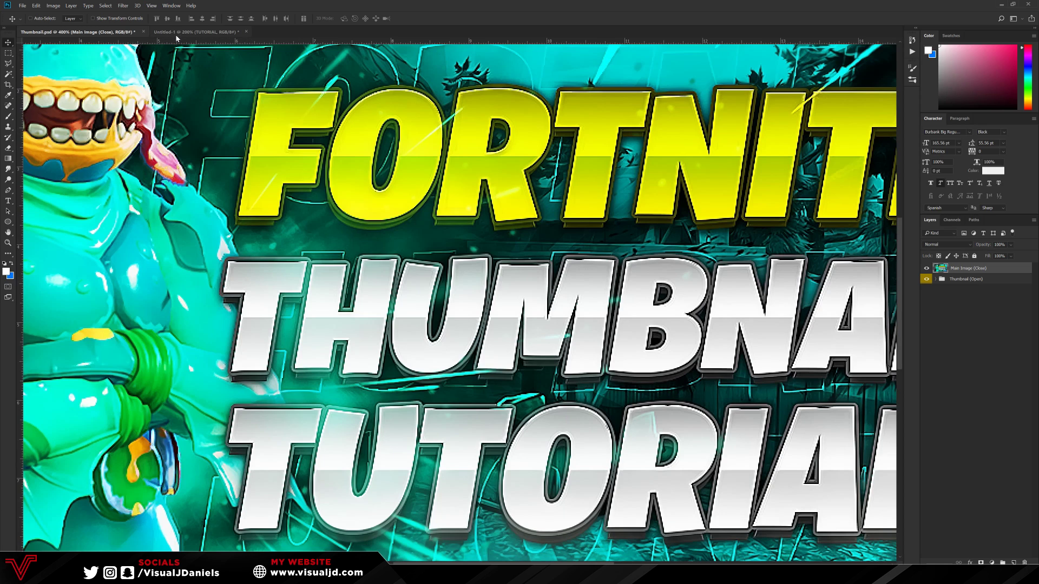
pyautogui.click(175, 32)
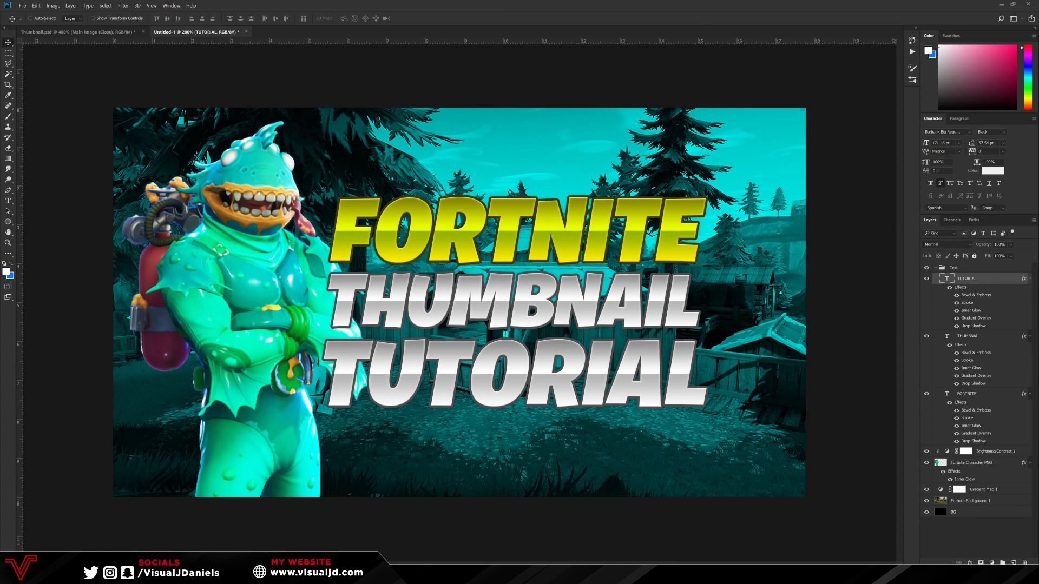
# Collapse the effects lists of the three text layers and select the FORTNITE layer.
pyautogui.click(1030, 279)
pyautogui.click(1031, 280)
pyautogui.click(1030, 281)
pyautogui.click(1030, 291)
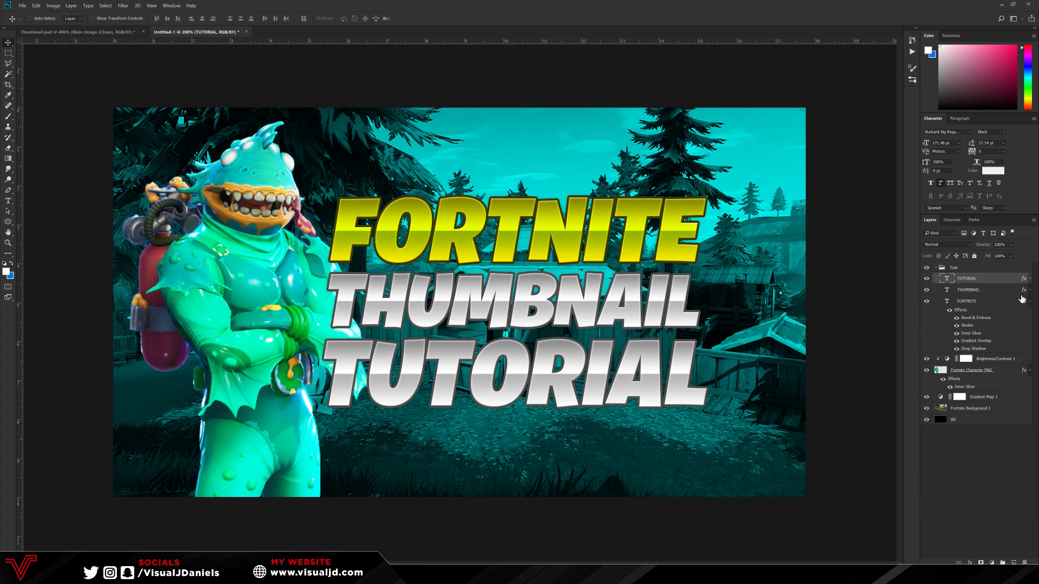
pyautogui.click(1030, 303)
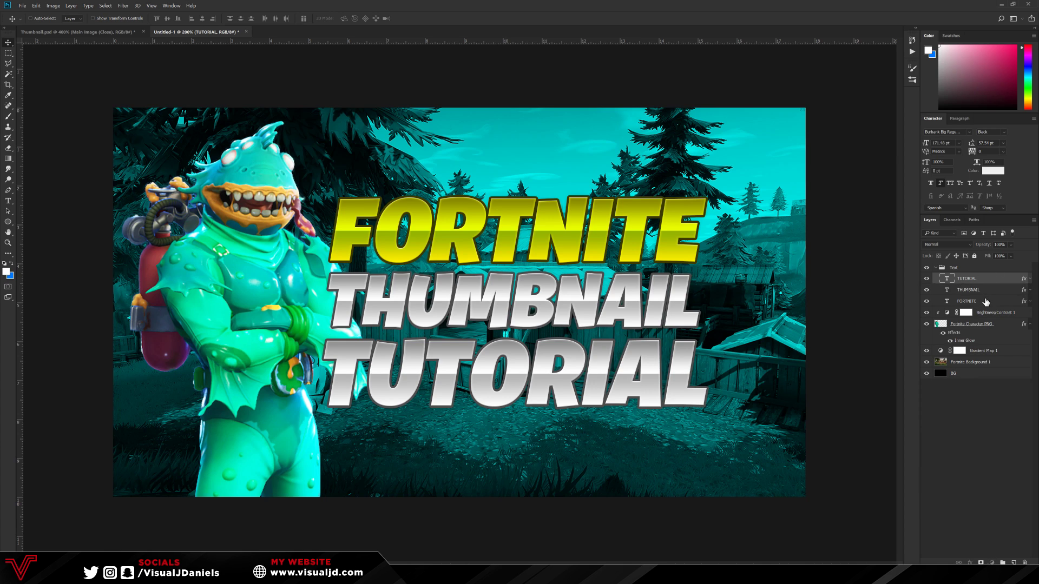
pyautogui.click(986, 302)
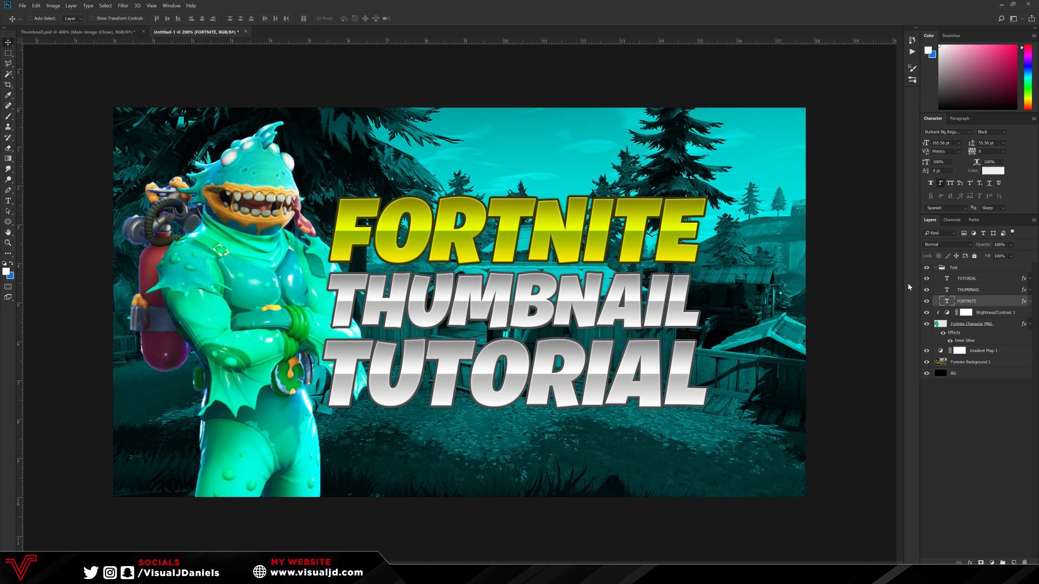
# Inspect the styled title lines up close and against the whole thumbnail, ending on the FORTNITE line.
pyautogui.hotkey('ctrl', '+')
pyautogui.hotkey('ctrl', '+')
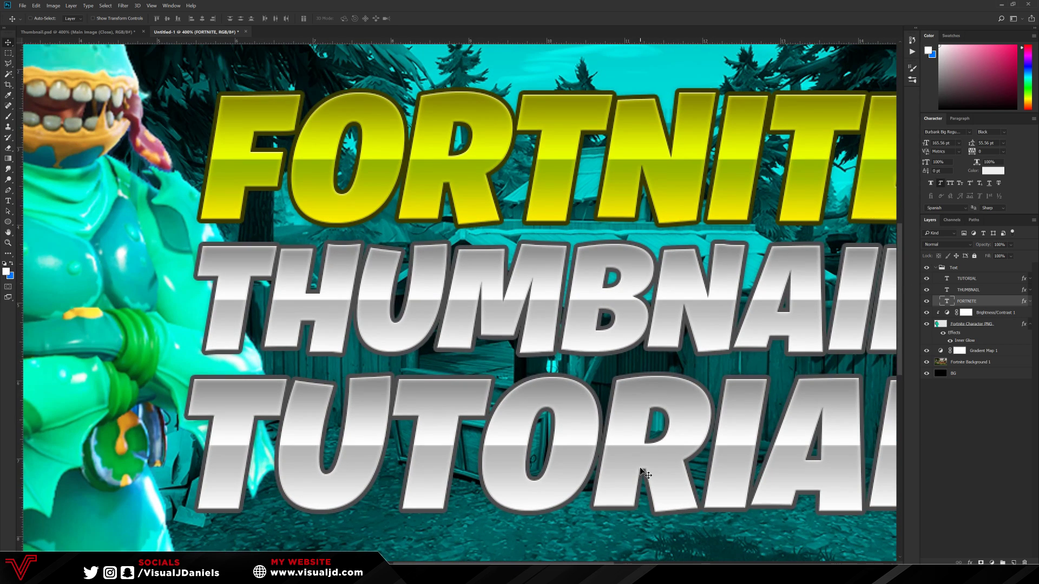
pyautogui.moveTo(535, 561); pyautogui.dragTo(552, 558)
pyautogui.scroll(3, 554, 387)
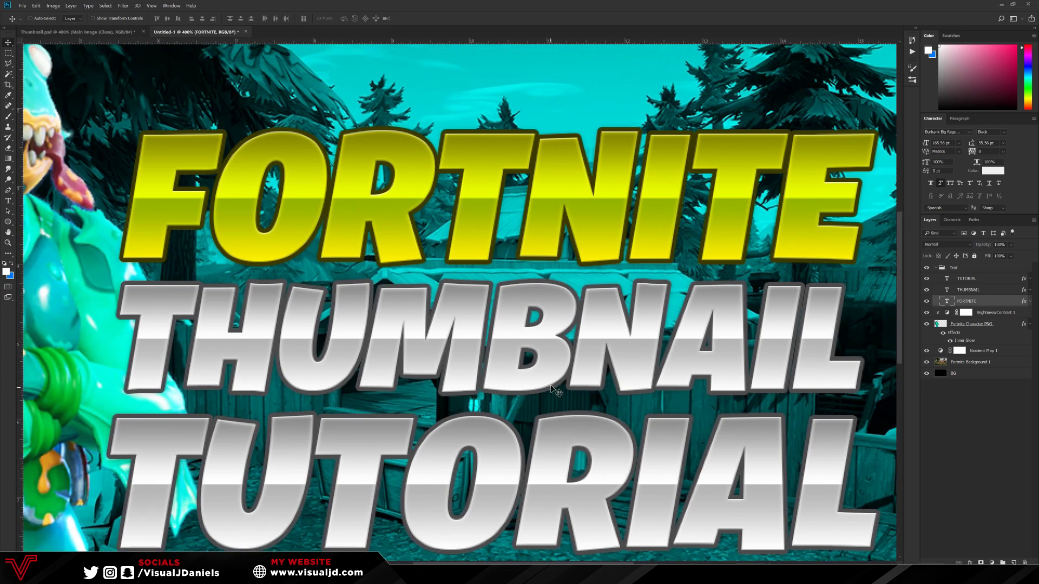
pyautogui.hotkey('ctrl', '-')
pyautogui.hotkey('ctrl', '-')
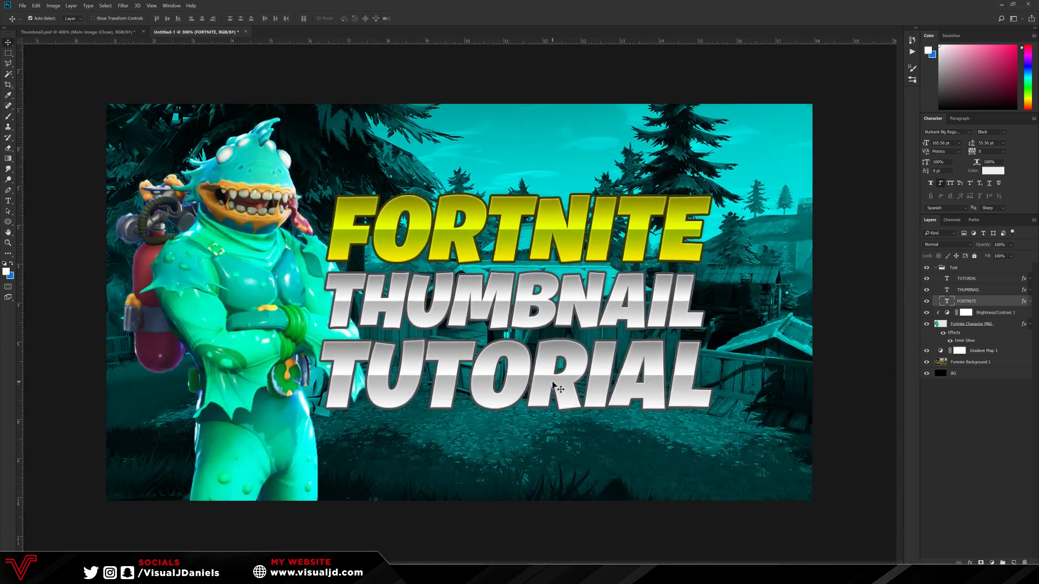
pyautogui.hotkey('ctrl', '+')
pyautogui.hotkey('ctrl', '+')
pyautogui.scroll(1, 560, 383)
pyautogui.moveTo(586, 448); pyautogui.dragTo(506, 556)
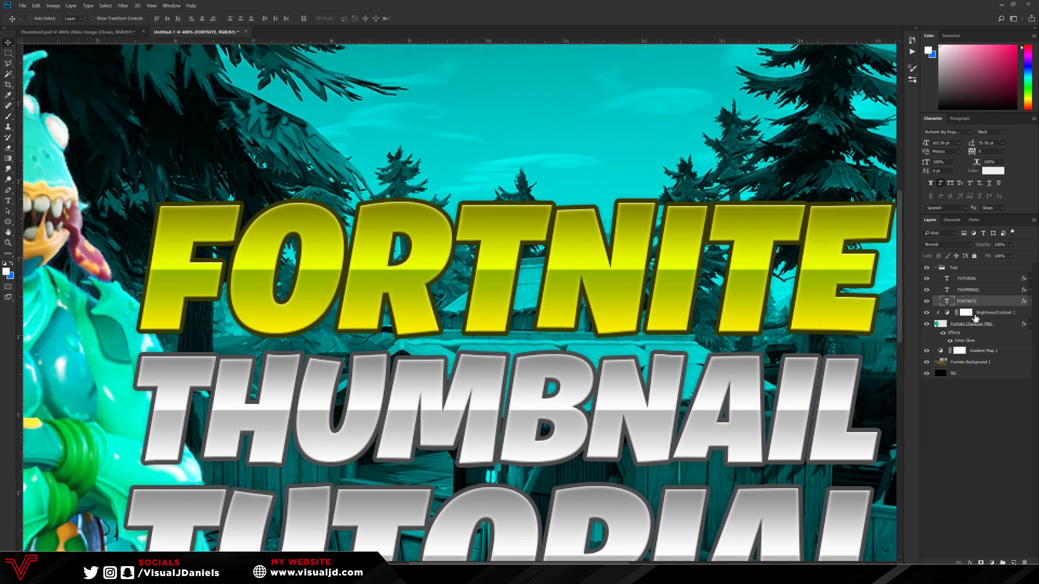
# Duplicate the FORTNITE layer and nudge the original underneath down a few pixels to give the letters depth.
pyautogui.hotkey('ctrl', 'j')
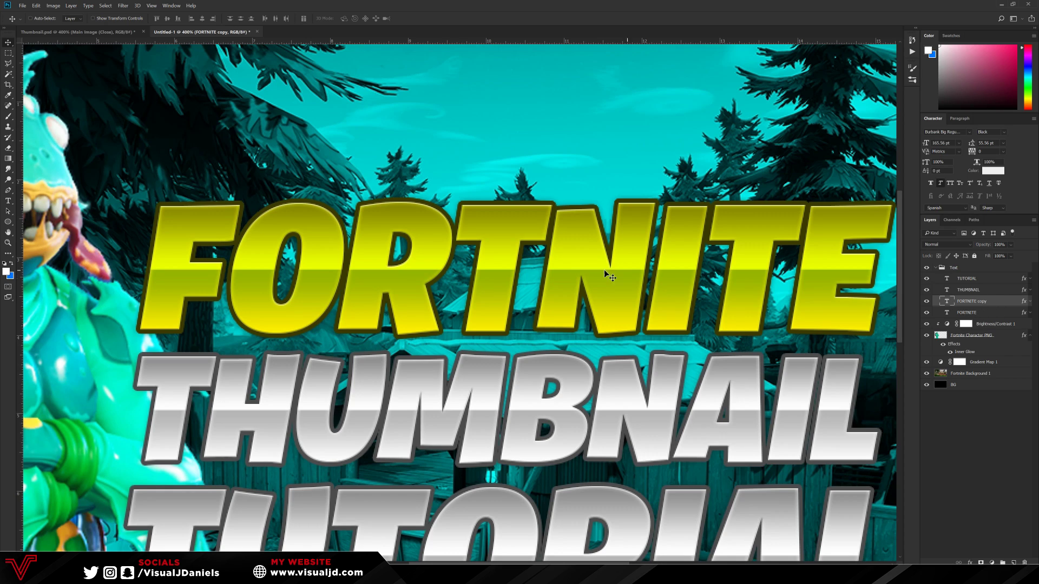
pyautogui.click(984, 313)
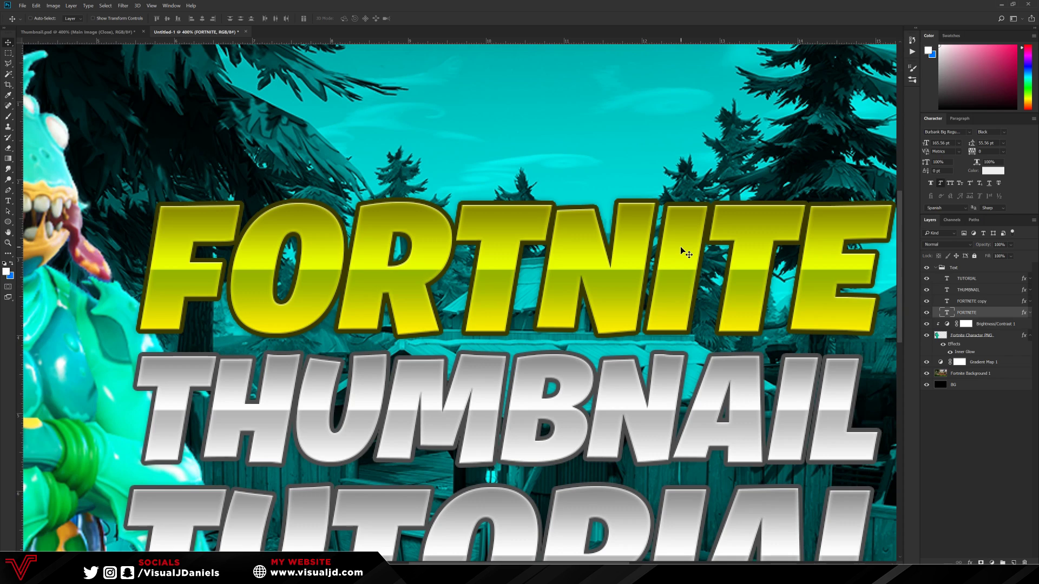
pyautogui.press('Down')
pyautogui.press('Down')
pyautogui.press('Down')
pyautogui.press('Down')
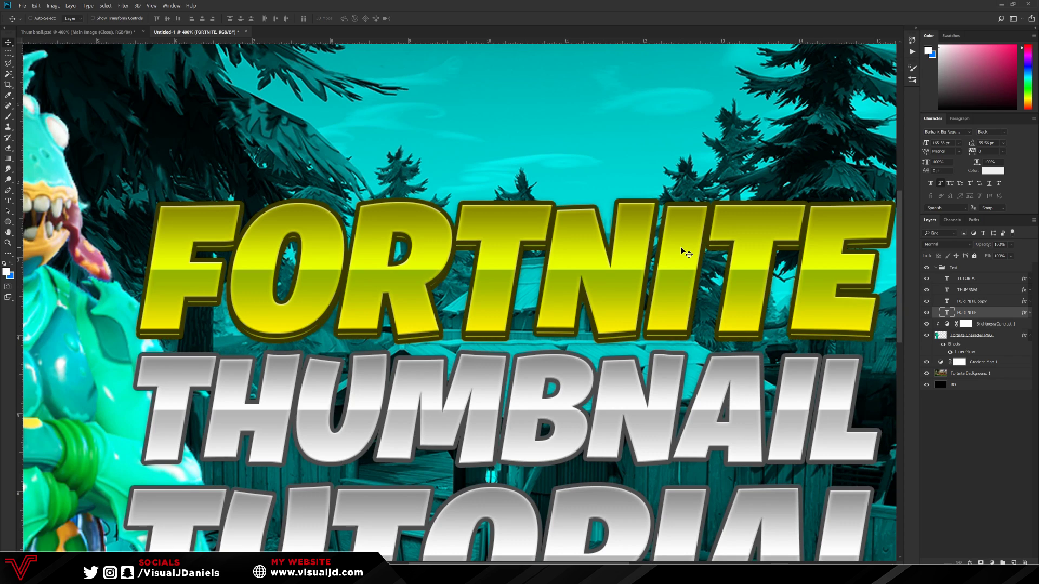
# Nudge the lower FORTNITE layer further down to increase the offset beneath its copy.
pyautogui.press('Down')
pyautogui.press('Down')
pyautogui.press('Down')
pyautogui.press('Down')
pyautogui.press('Down')
pyautogui.press('Down')
pyautogui.press('Down')
pyautogui.press('Down')
pyautogui.press('Down')
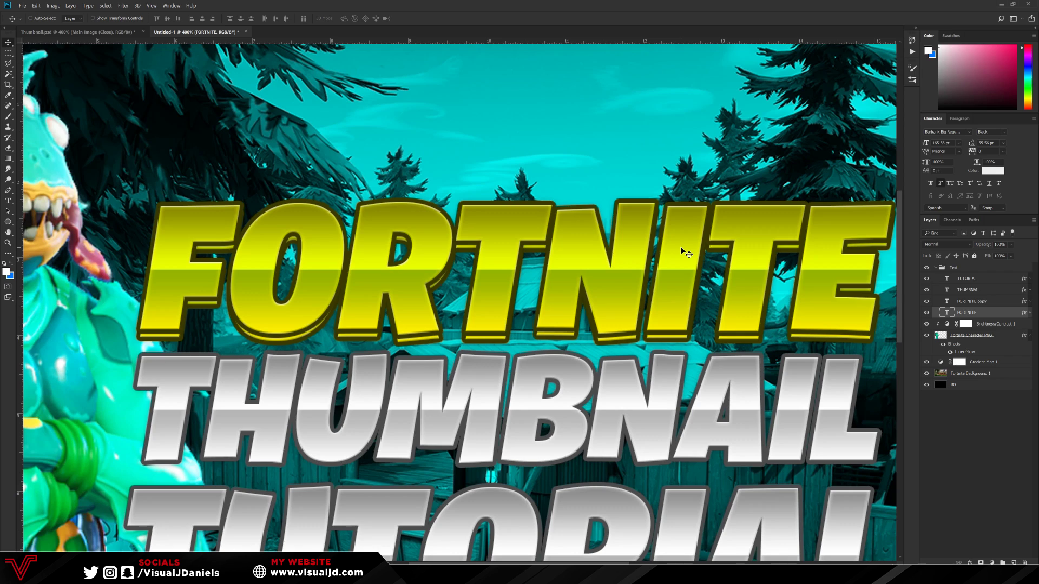
# Turn off Bevel & Emboss, Stroke and Gradient Overlay in the lower FORTNITE layer's style.
pyautogui.doubleClick(998, 315)
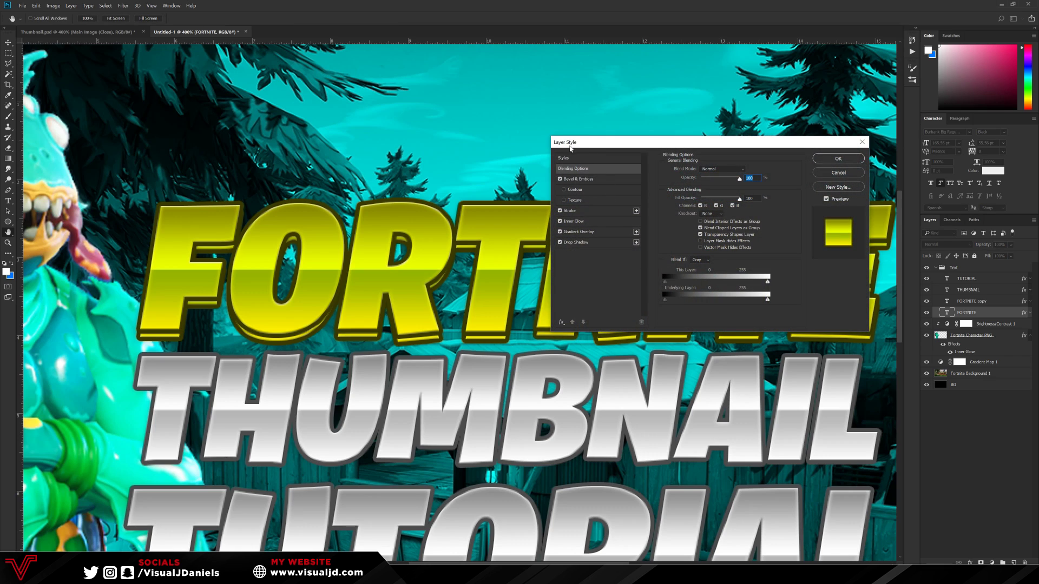
pyautogui.click(560, 180)
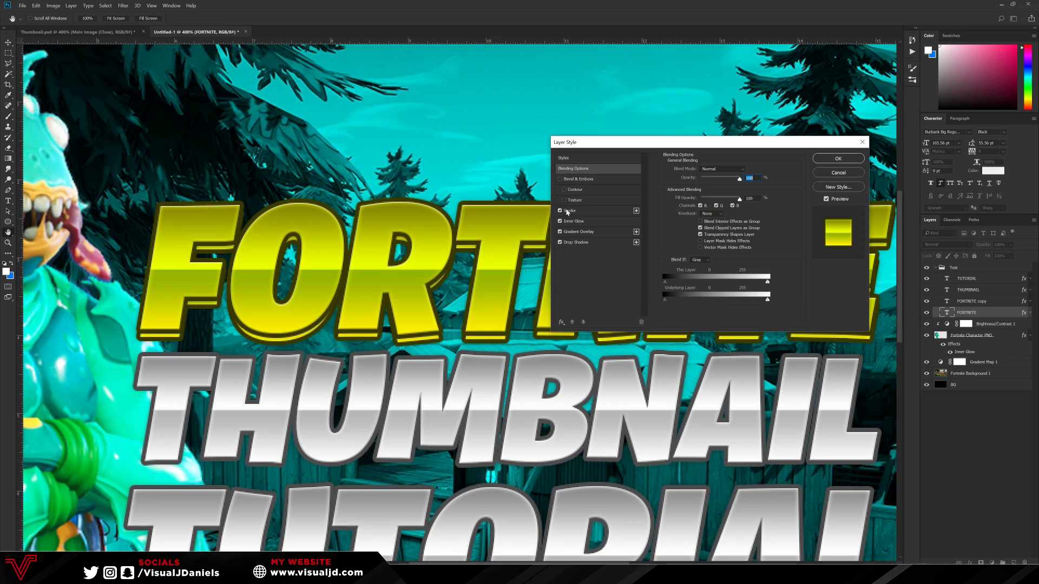
pyautogui.click(560, 210)
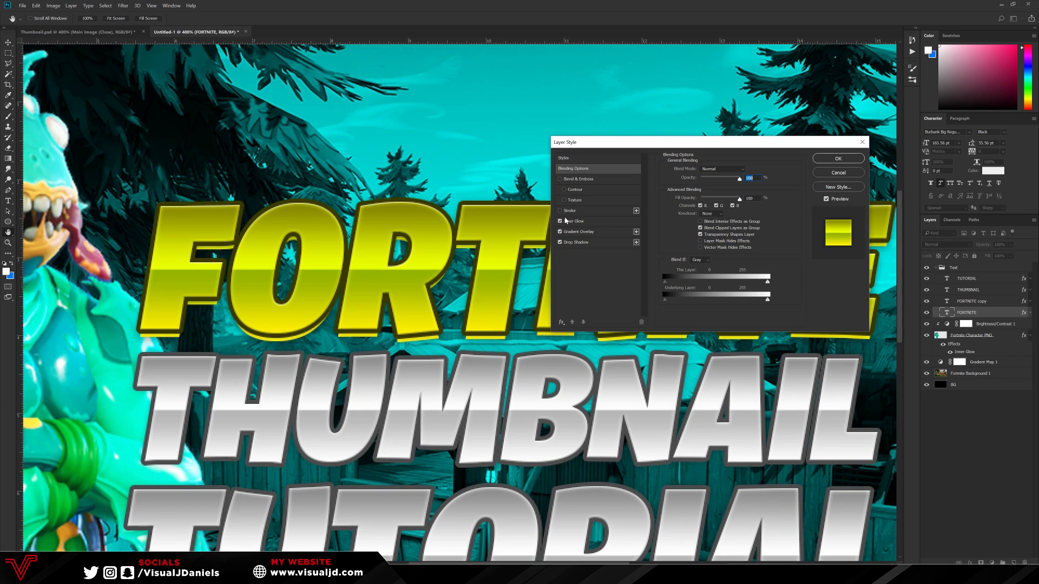
pyautogui.click(560, 231)
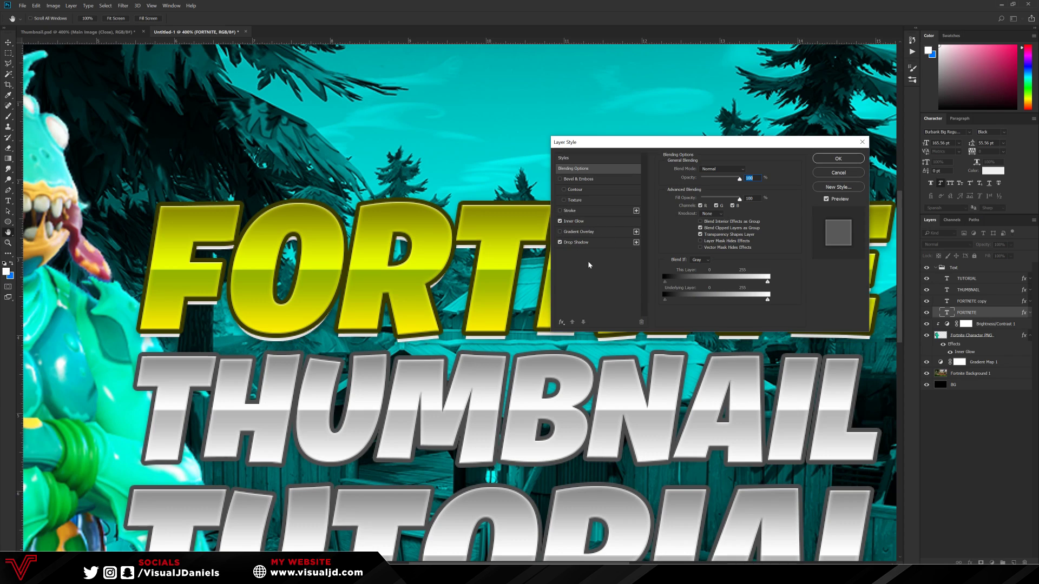
# Add a Color Overlay to the lower FORTNITE layer, sampling the title's dark olive outline and darkening it to #171700.
pyautogui.click(563, 323)
pyautogui.click(576, 384)
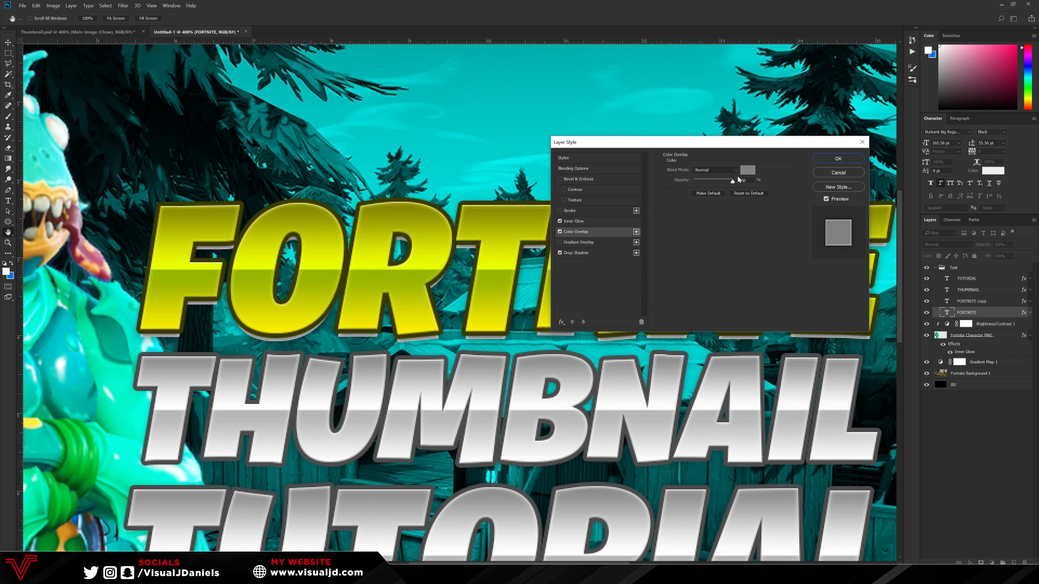
pyautogui.click(747, 171)
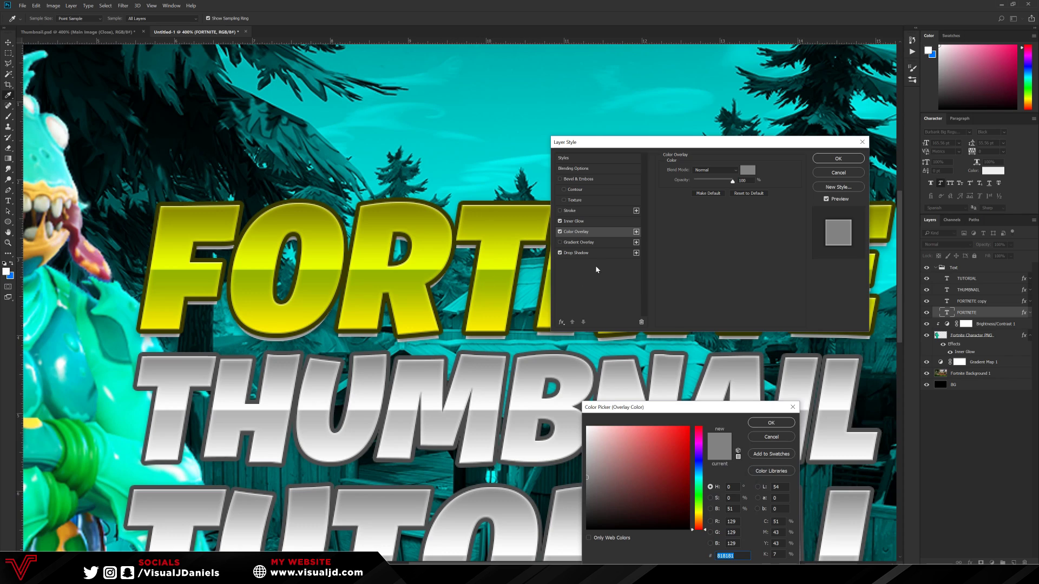
pyautogui.click(456, 221)
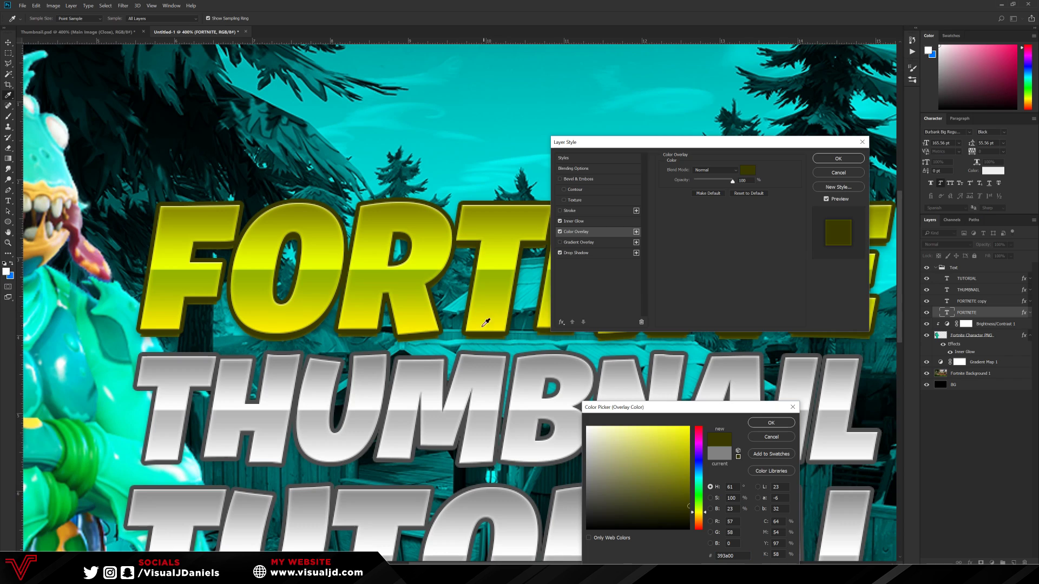
pyautogui.click(692, 512)
pyautogui.moveTo(694, 514); pyautogui.dragTo(702, 521)
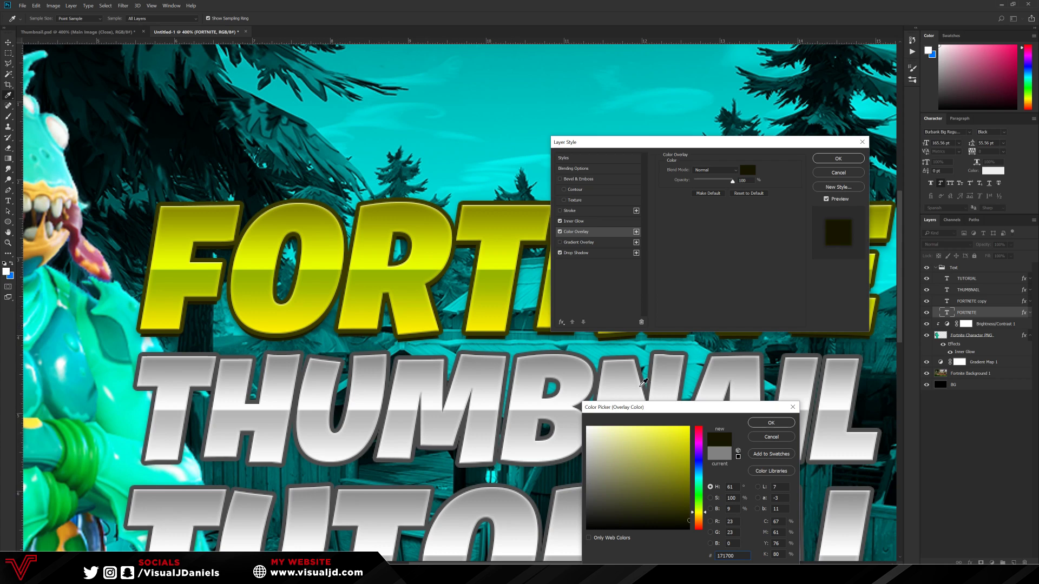
pyautogui.click(778, 437)
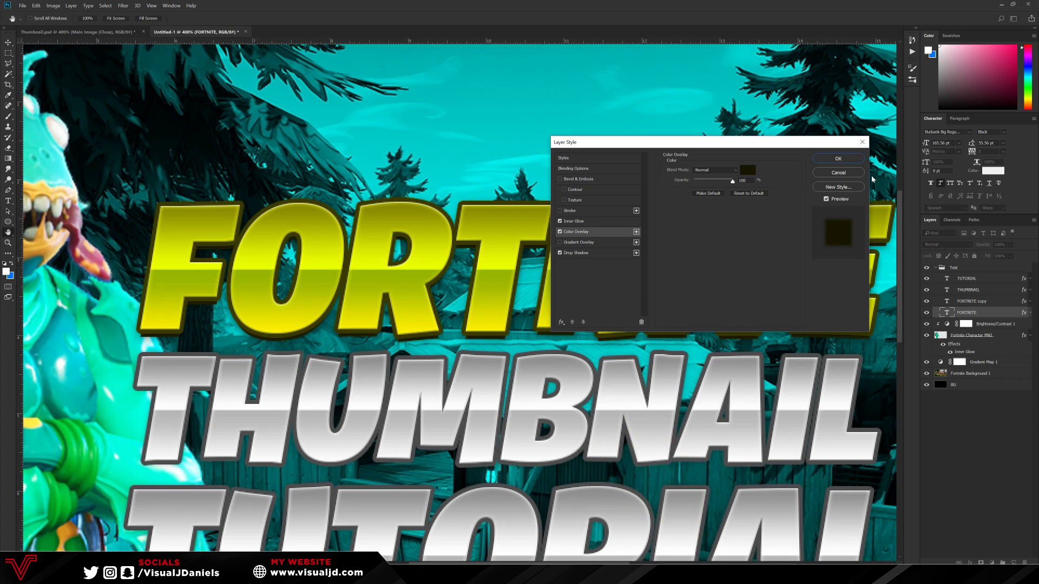
pyautogui.click(838, 159)
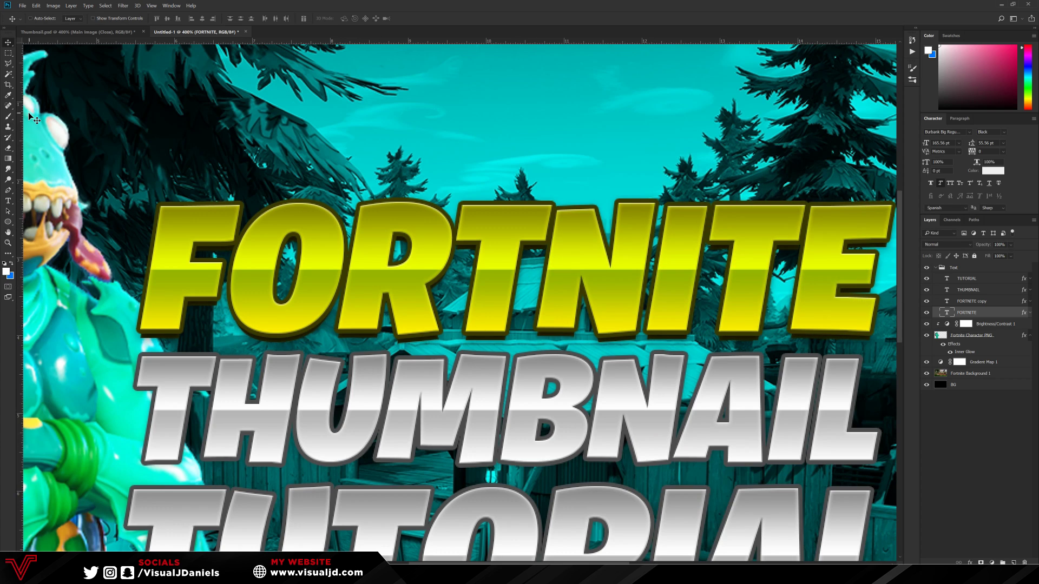
# Duplicate the THUMBNAIL layer so two stacked copies remain, and select the lower one.
pyautogui.scroll(-2, 520, 403)
pyautogui.scroll(-5, 520, 404)
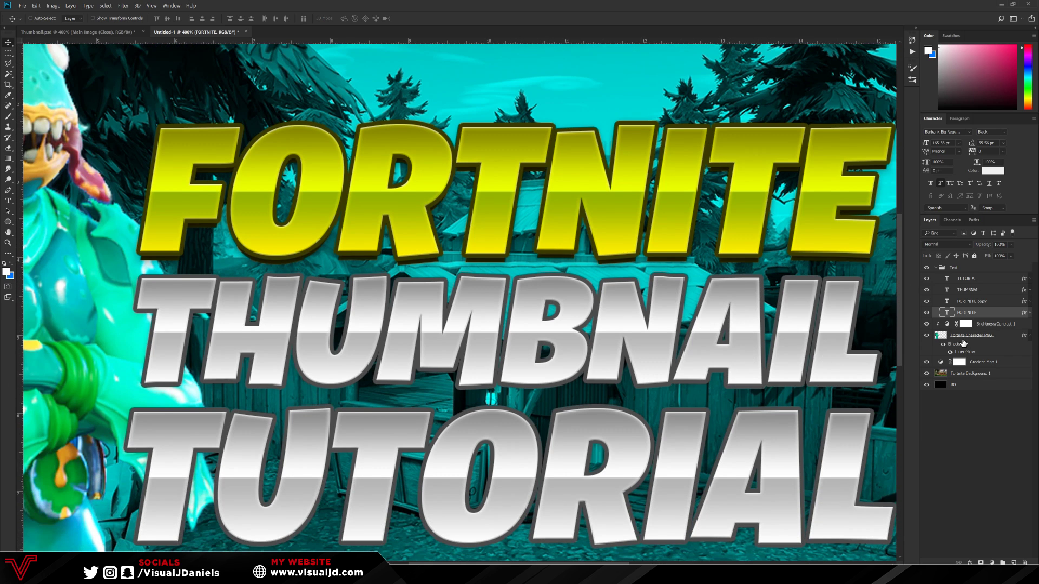
pyautogui.click(981, 290)
pyautogui.hotkey('ctrl', 'j')
pyautogui.click(982, 301)
pyautogui.press('Delete')
pyautogui.hotkey('ctrl', 'j')
pyautogui.click(986, 301)
# Nudge the lower THUMBNAIL copy down a few pixels and strip its Bevel & Emboss and Stroke for a dark depth edge.
pyautogui.press('Down')
pyautogui.press('Down')
pyautogui.press('Down')
pyautogui.press('Down')
pyautogui.press('Down')
pyautogui.press('Down')
pyautogui.doubleClick(1001, 302)
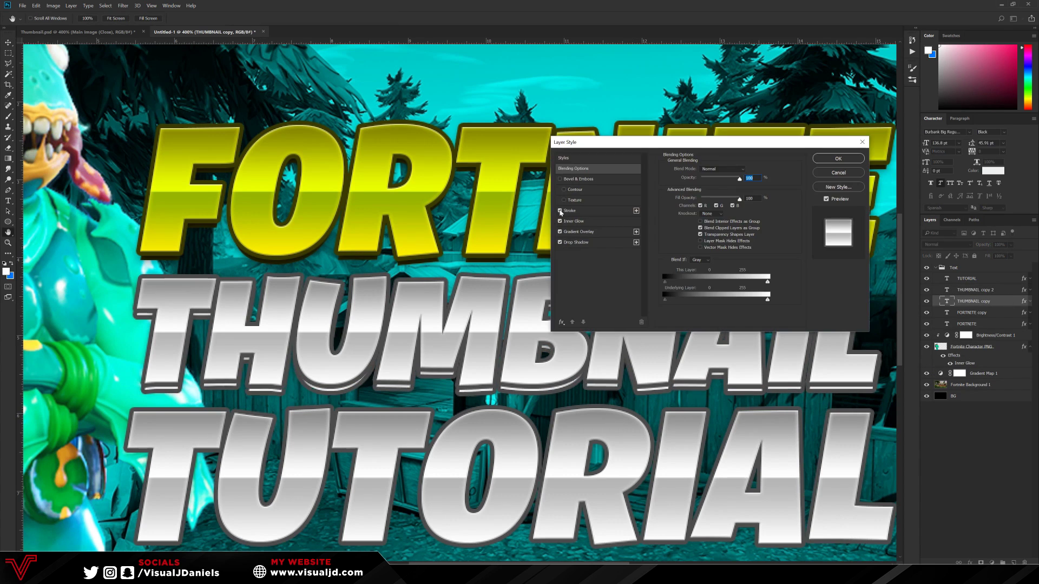
pyautogui.click(560, 212)
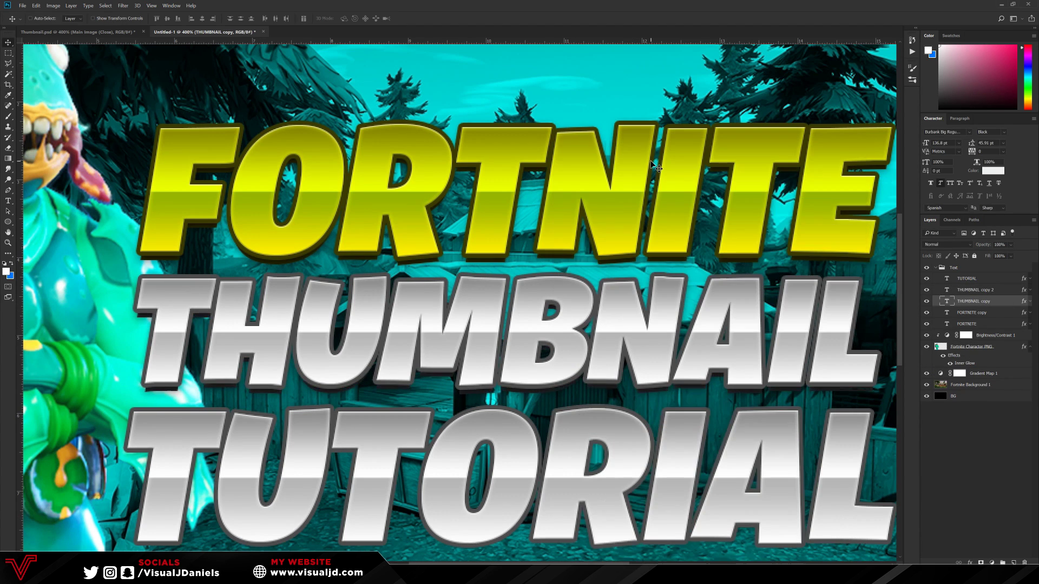
# Duplicate the TUTORIAL layer and paste the layer style of the lower THUMBNAIL copy onto the original TUTORIAL layer.
pyautogui.scroll(-2, 600, 464)
pyautogui.hotkey('ctrl', 'j')
pyautogui.click(975, 290)
pyautogui.rightClick(982, 313)
pyautogui.click(914, 469)
pyautogui.rightClick(982, 291)
pyautogui.click(914, 477)
pyautogui.hotkey('ctrl', '-')
pyautogui.hotkey('ctrl', '-')
pyautogui.click(983, 338)
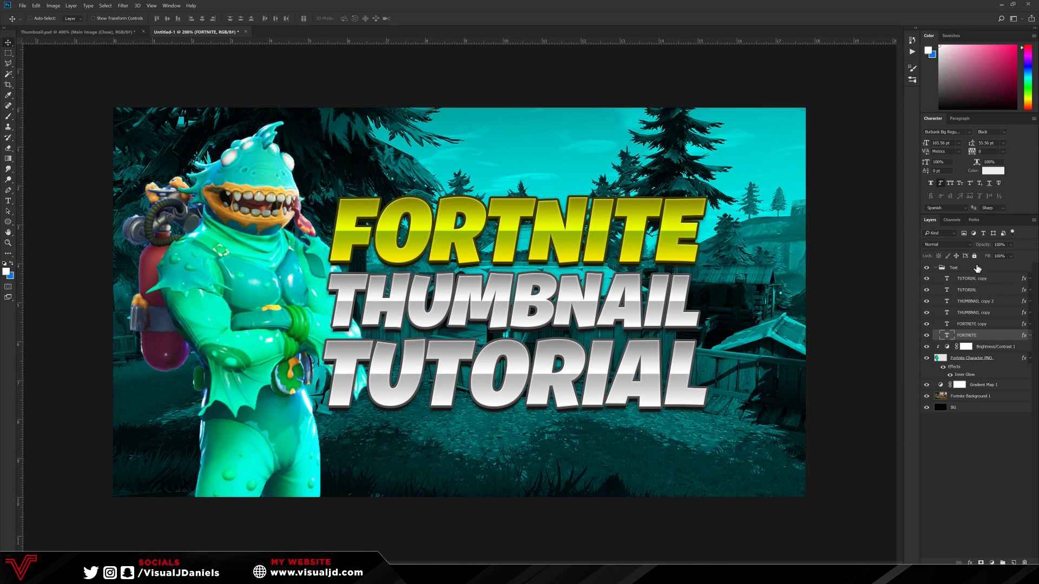
# Collapse the Text group and add a Drop Shadow to the whole group.
pyautogui.click(937, 268)
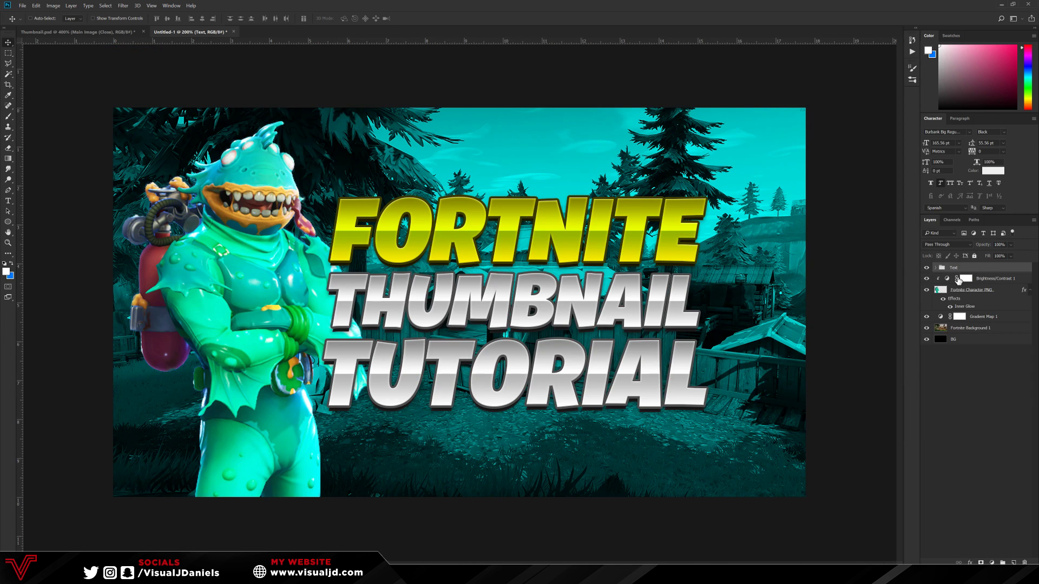
pyautogui.doubleClick(980, 269)
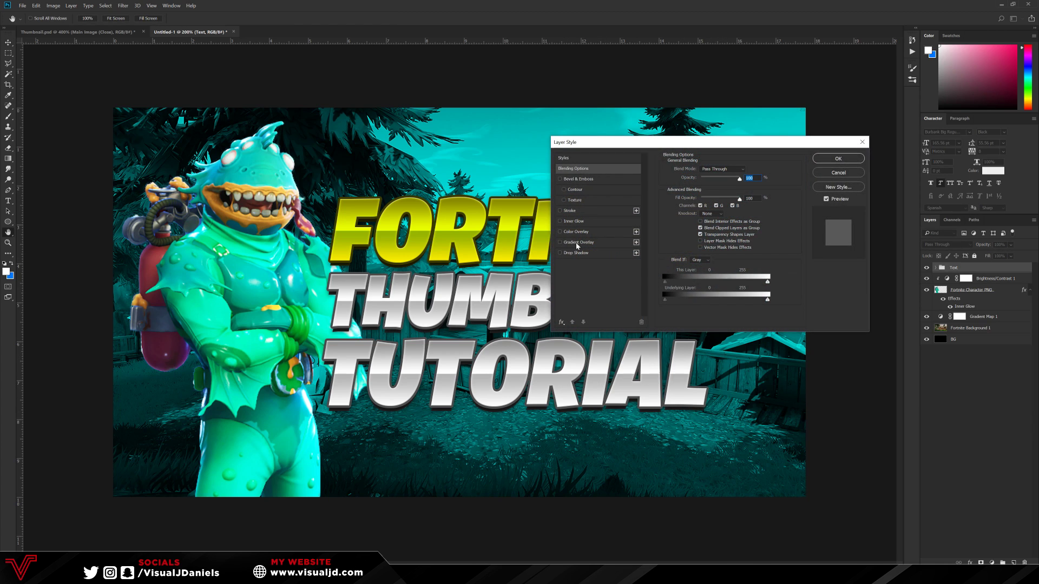
pyautogui.moveTo(590, 144); pyautogui.dragTo(728, 201)
pyautogui.click(726, 311)
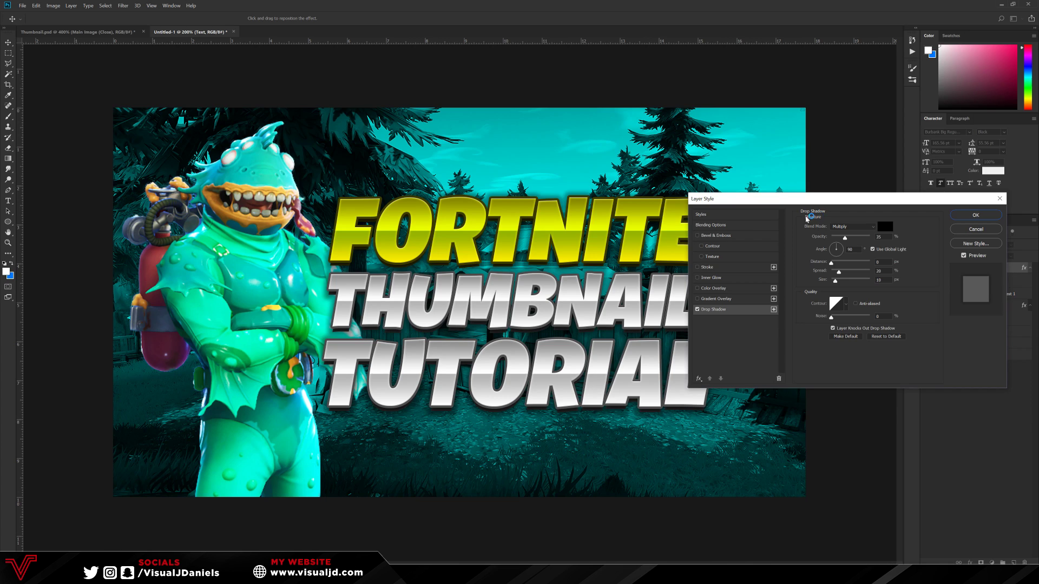
# Raise the Text group's drop shadow opacity to about 40% and apply the layer style.
pyautogui.moveTo(845, 238); pyautogui.dragTo(848, 238)
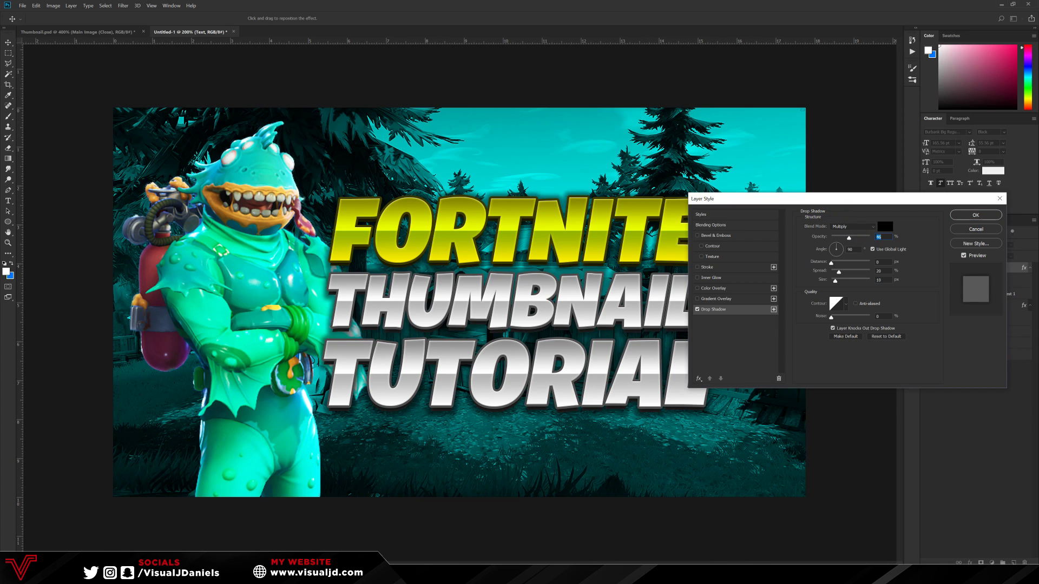
pyautogui.doubleClick(880, 237)
pyautogui.click(698, 310)
pyautogui.click(697, 309)
pyautogui.moveTo(849, 238); pyautogui.dragTo(947, 233)
pyautogui.moveTo(883, 199); pyautogui.dragTo(894, 304)
pyautogui.moveTo(854, 342); pyautogui.dragTo(859, 346)
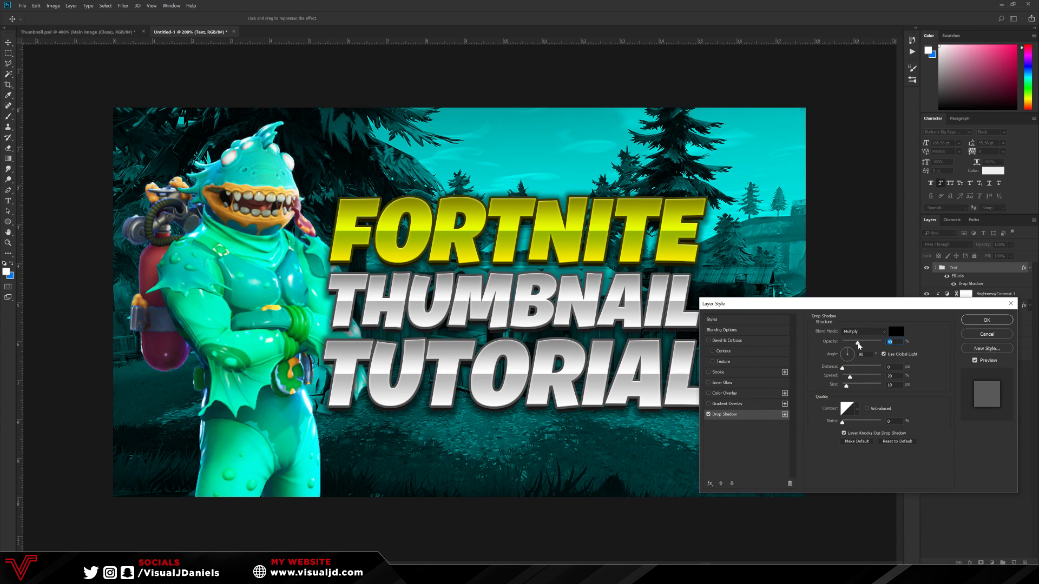
pyautogui.click(987, 320)
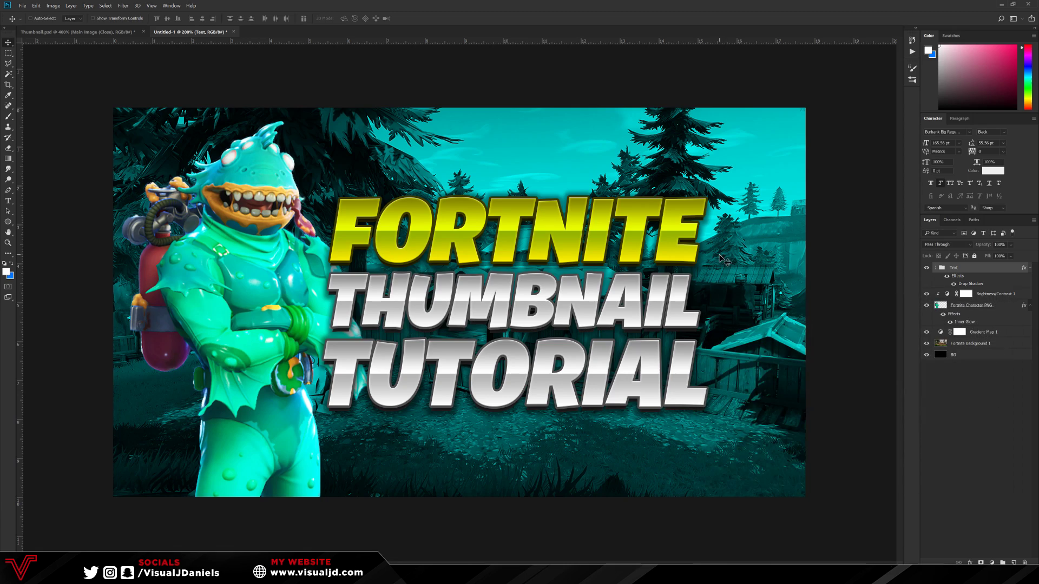
# Compare the title with the finished design in Thumbnail.psd, then return to the Untitled-1 document.
pyautogui.click(87, 32)
pyautogui.scroll(-2, 447, 262)
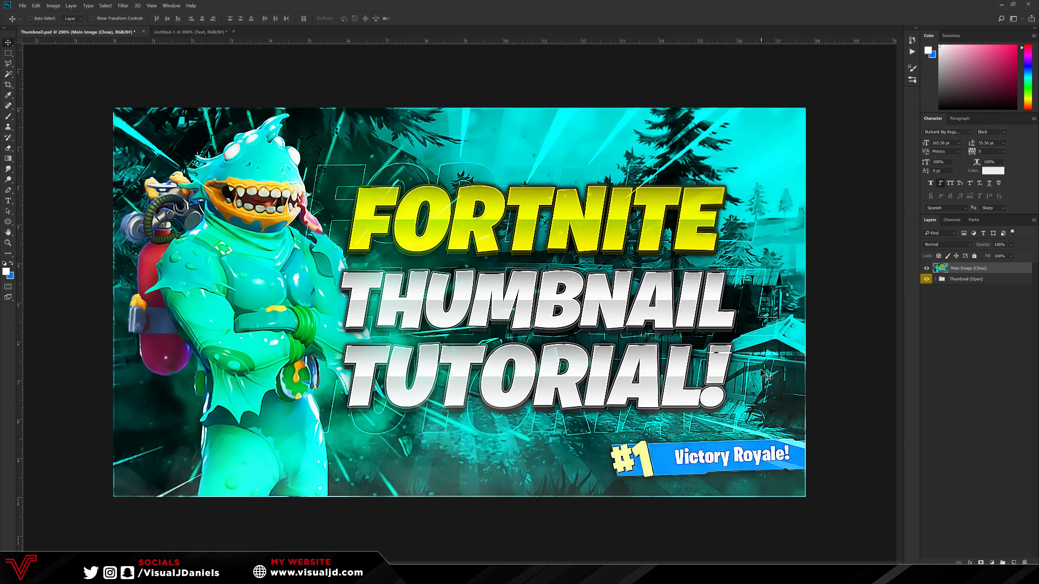
pyautogui.click(187, 32)
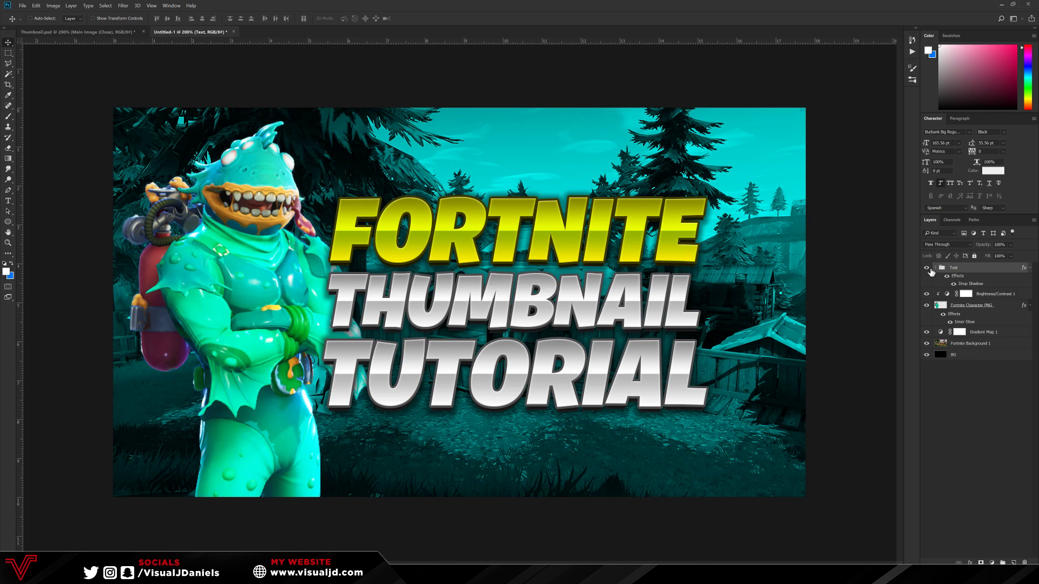
# Duplicate the Text group with the copy's drop shadow hidden, and delete its lower TUTORIAL, THUMBNAIL and FORTNITE depth layers.
pyautogui.hotkey('ctrl', 'j')
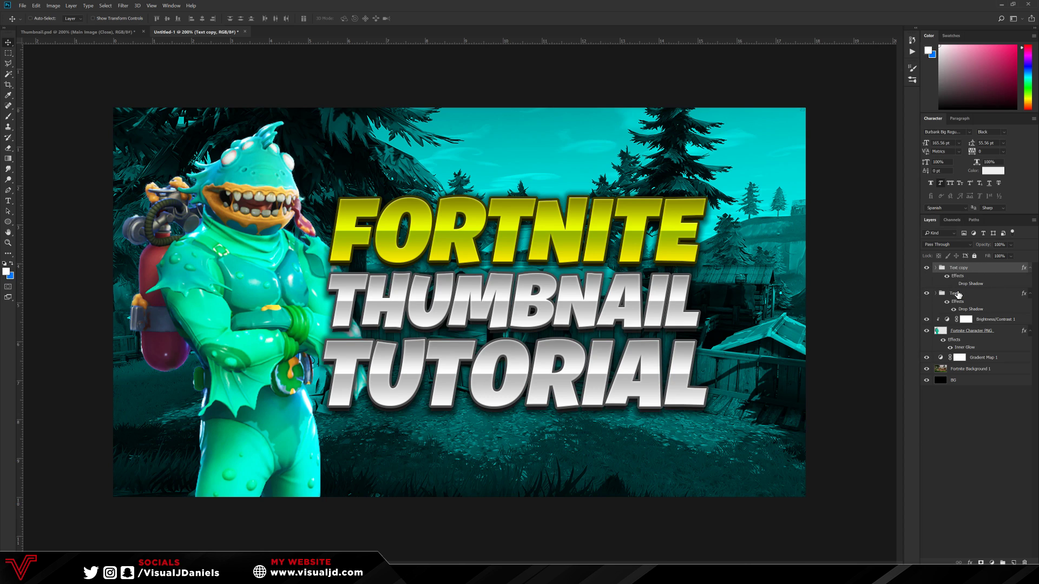
pyautogui.click(936, 268)
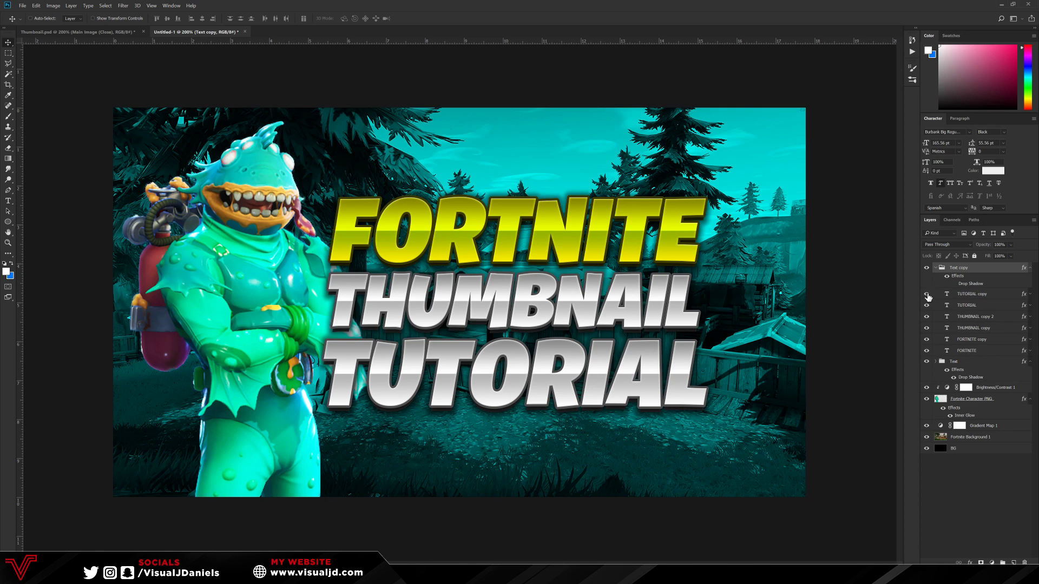
pyautogui.click(964, 305)
pyautogui.press('Delete')
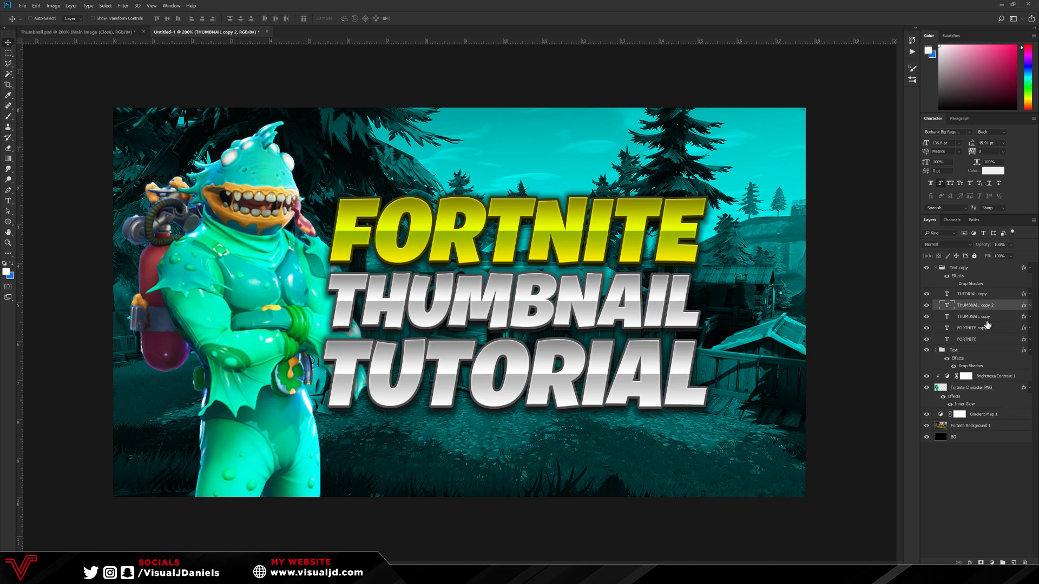
pyautogui.click(974, 316)
pyautogui.press('Delete')
pyautogui.click(984, 332)
pyautogui.press('Delete')
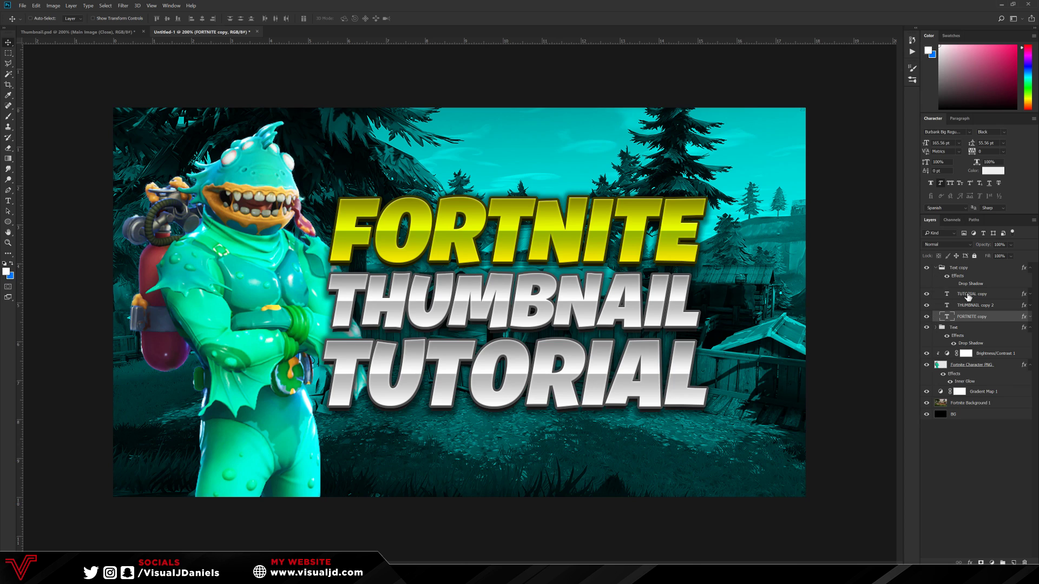
# Switch off all effects on the FORTNITE copy in the duplicated group and clear its layer style.
pyautogui.doubleClick(969, 313)
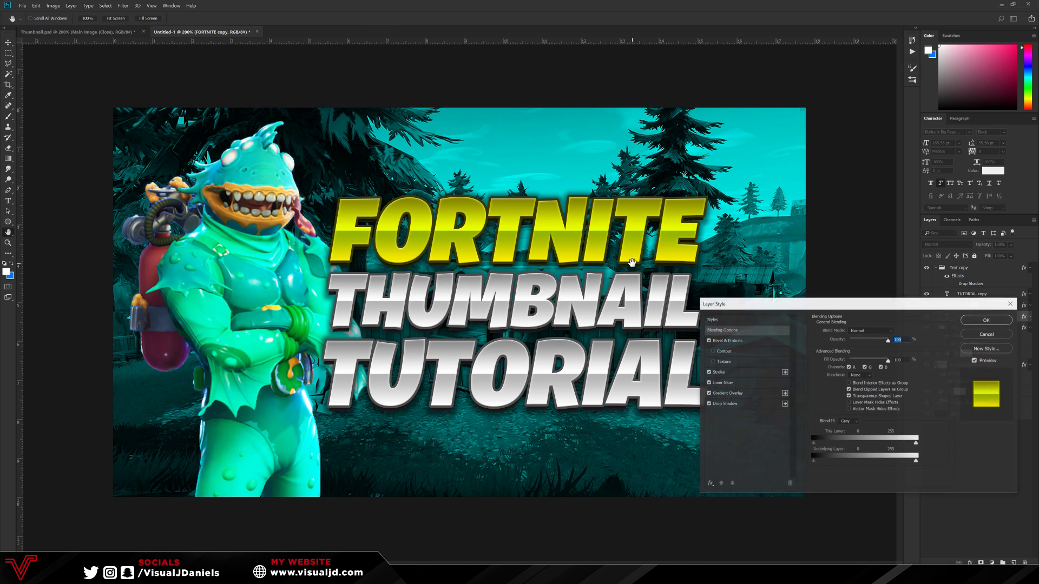
pyautogui.click(712, 319)
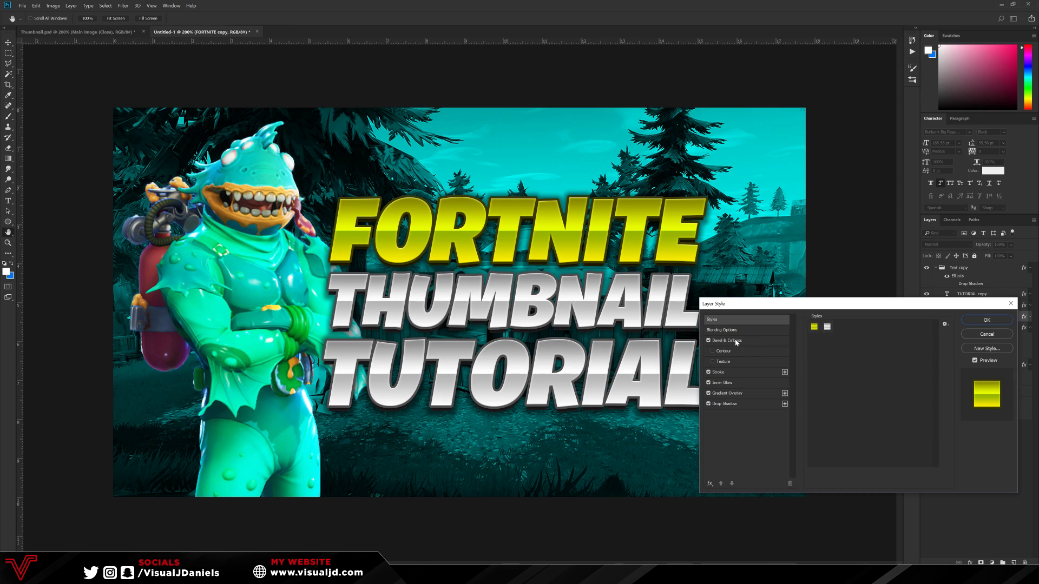
pyautogui.click(709, 404)
pyautogui.click(709, 394)
pyautogui.click(708, 382)
pyautogui.click(709, 341)
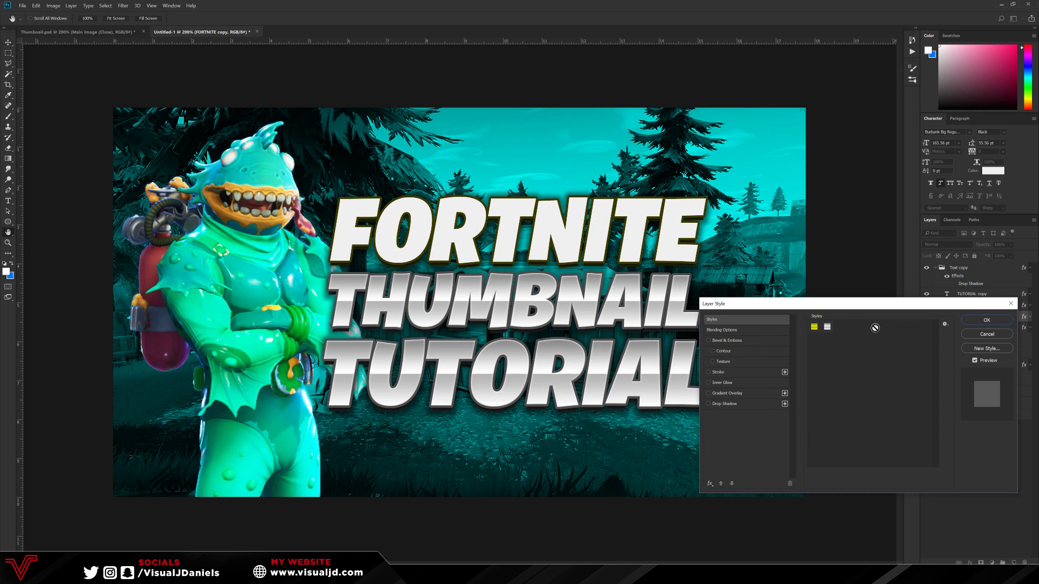
pyautogui.click(987, 320)
pyautogui.rightClick(927, 368)
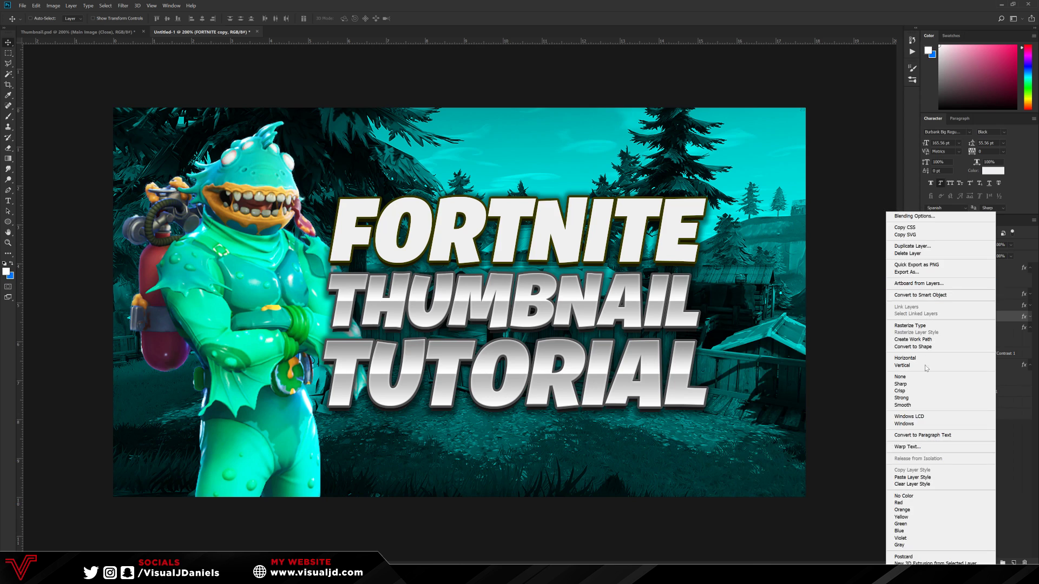
pyautogui.click(919, 484)
# Clear the layer styles of the THUMBNAIL and TUTORIAL layers in the duplicated group.
pyautogui.rightClick(988, 306)
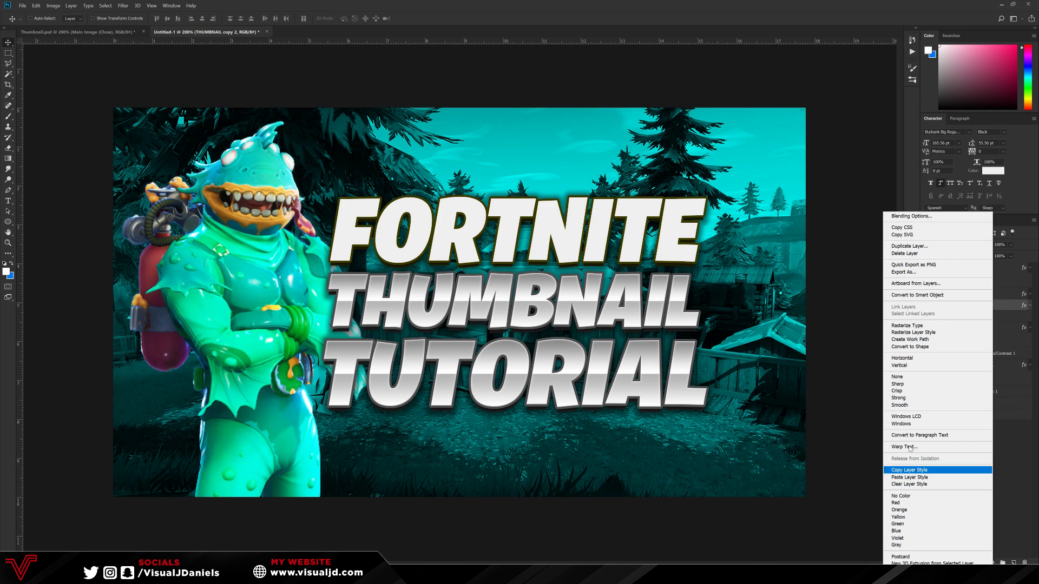
pyautogui.click(916, 485)
pyautogui.rightClick(988, 295)
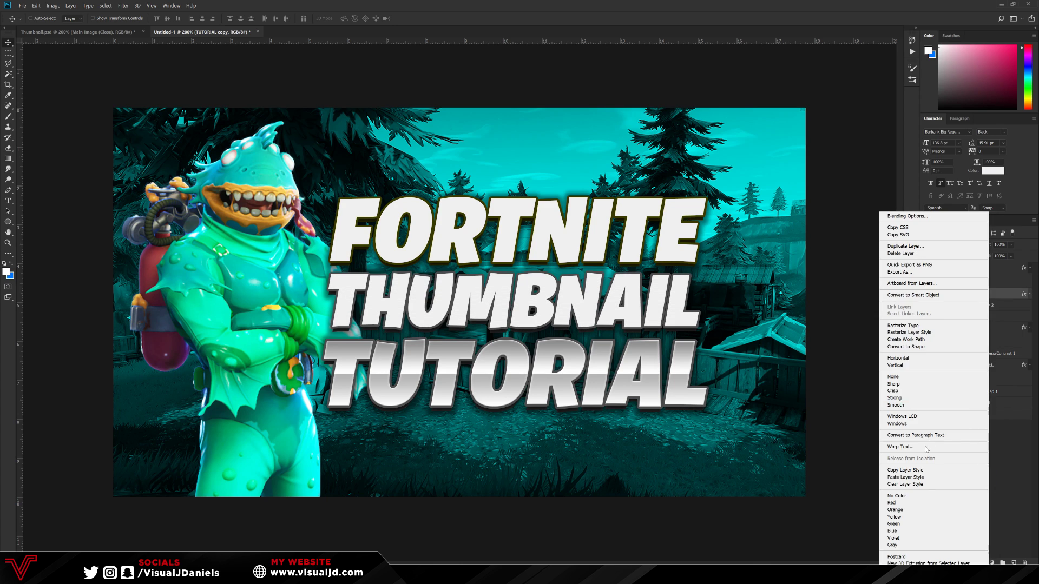
pyautogui.click(916, 484)
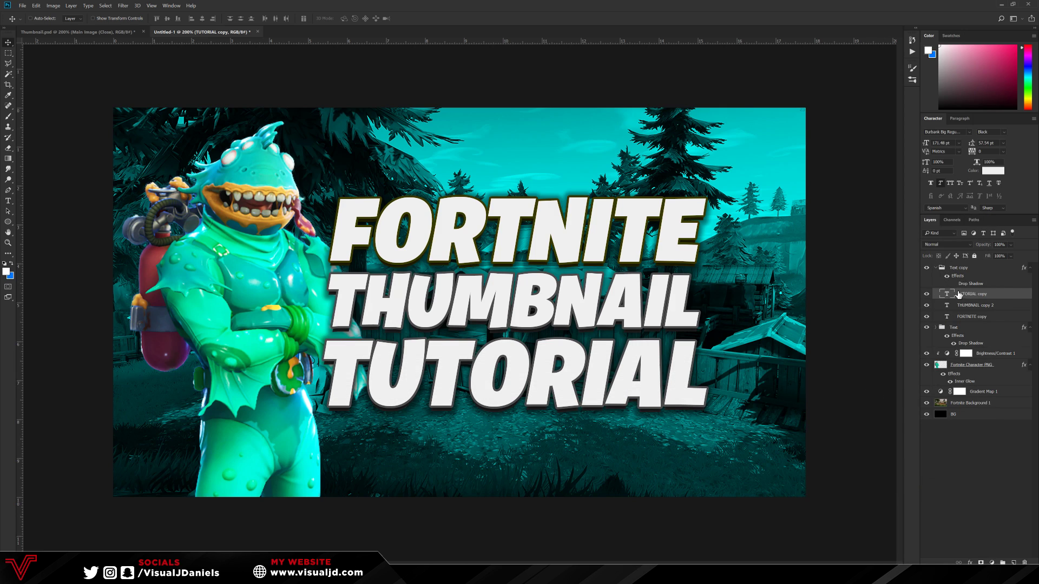
# Merge the Text copy group into a single layer and set its fill to 0%.
pyautogui.click(933, 270)
pyautogui.hotkey('ctrl', 'e')
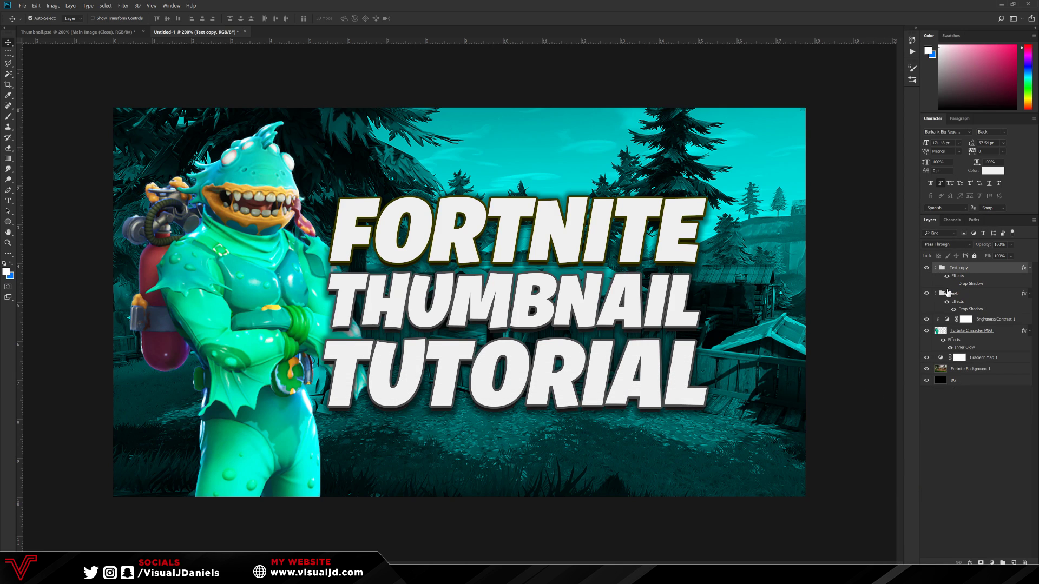
pyautogui.moveTo(641, 287); pyautogui.dragTo(606, 205)
pyautogui.hotkey('ctrl', 'z')
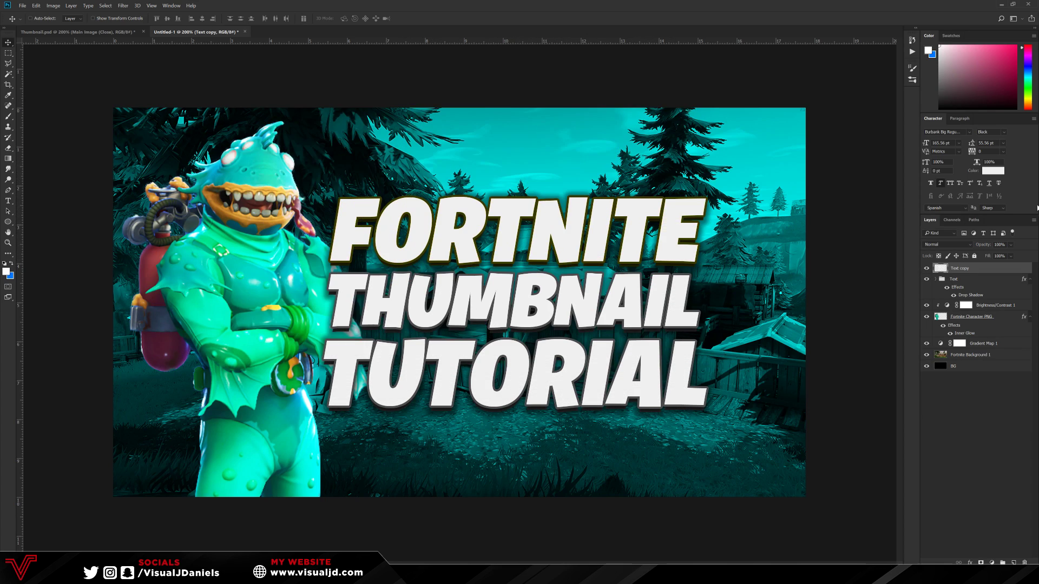
pyautogui.click(1011, 257)
pyautogui.moveTo(1010, 267); pyautogui.dragTo(972, 269)
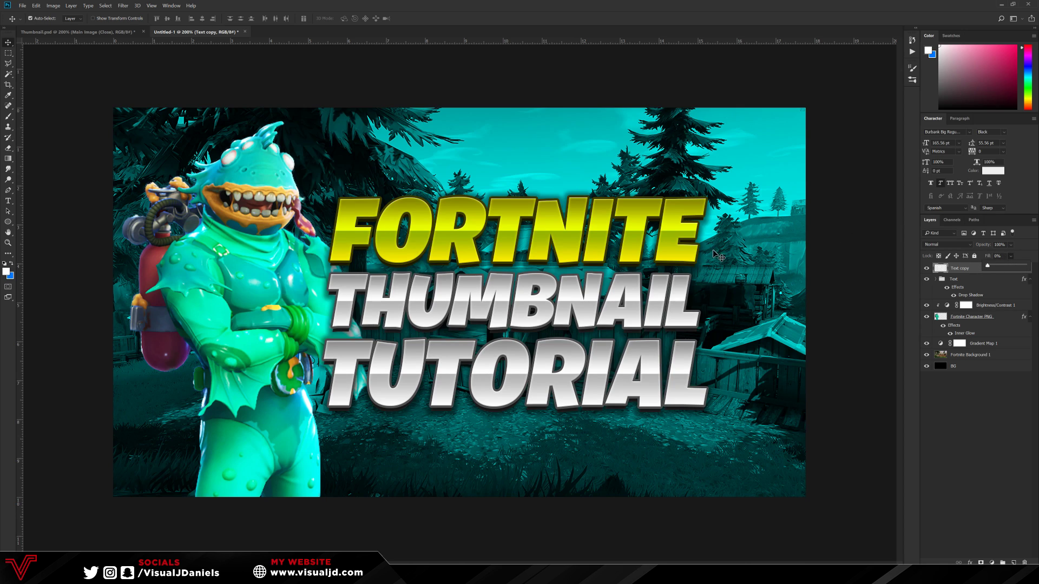
pyautogui.click(597, 178)
# Add a white outside stroke of 2 px to the merged Text copy layer.
pyautogui.doubleClick(983, 272)
pyautogui.click(708, 373)
pyautogui.click(715, 373)
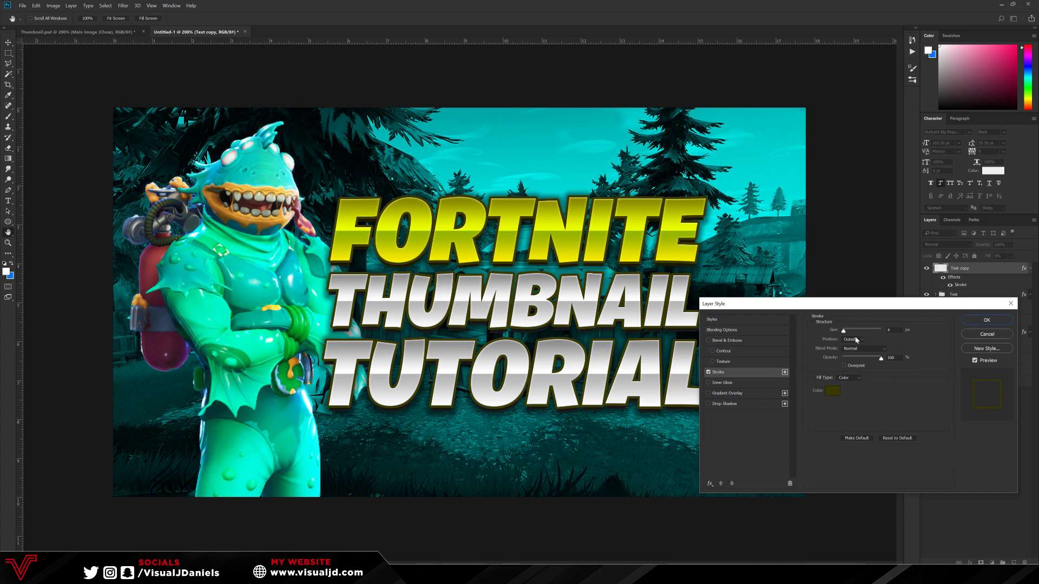
pyautogui.click(832, 390)
pyautogui.click(587, 427)
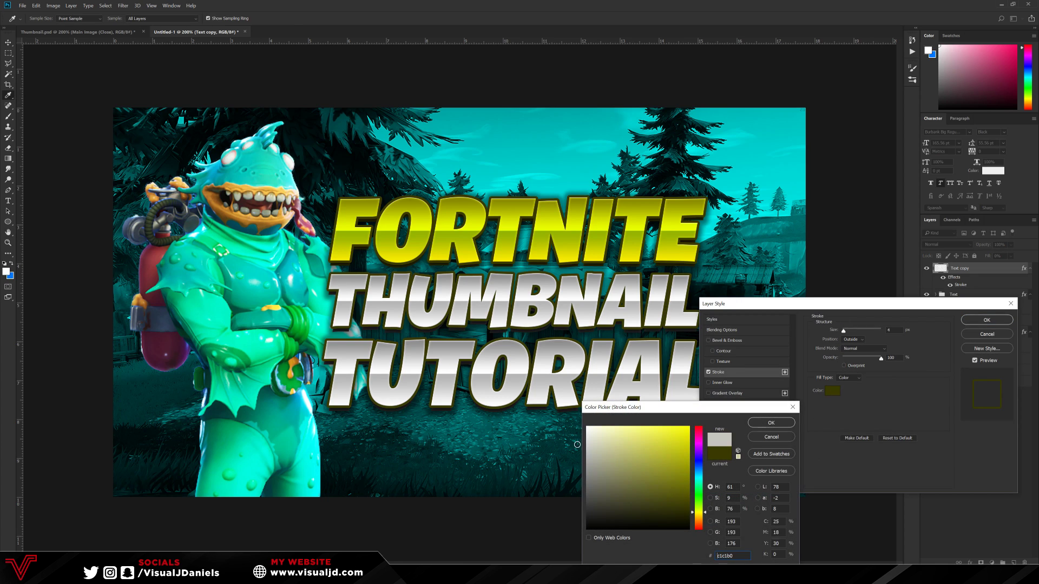
pyautogui.click(765, 427)
pyautogui.press('BackSpace')
pyautogui.write('2')
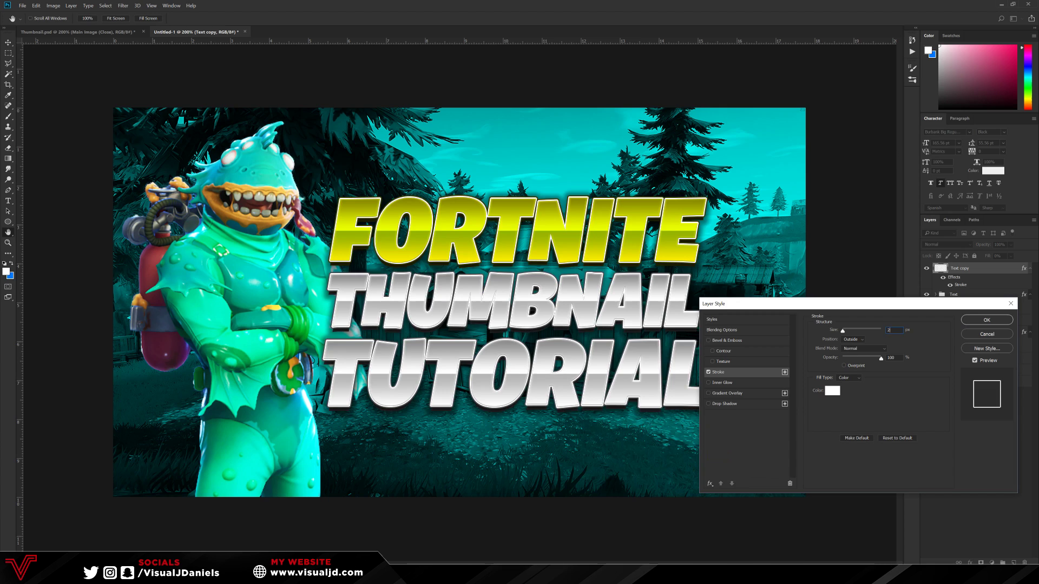
# Change the Text copy stroke colour to cyan 00fffc and apply the layer style.
pyautogui.click(832, 390)
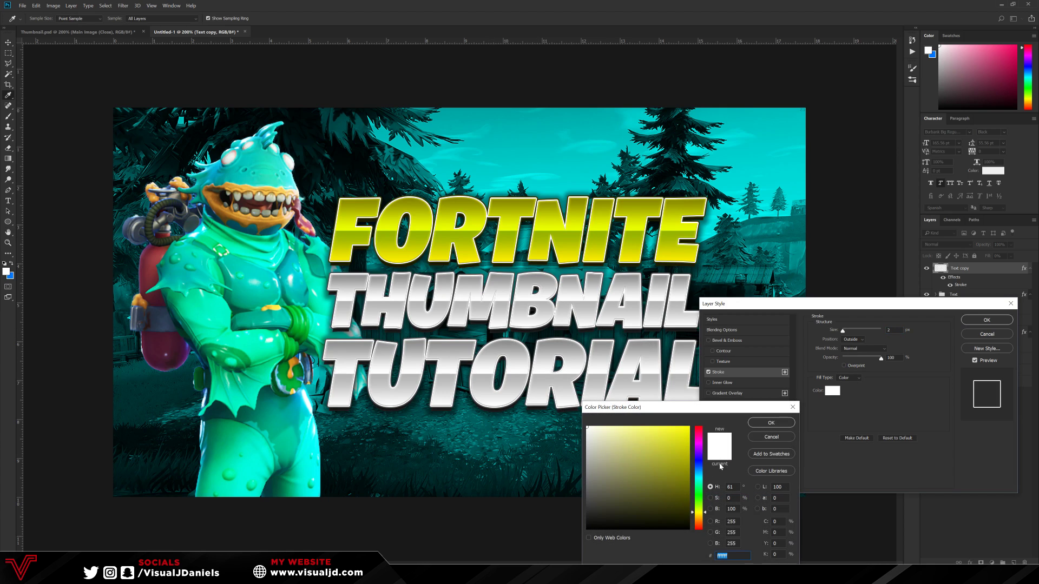
pyautogui.click(701, 473)
pyautogui.click(690, 427)
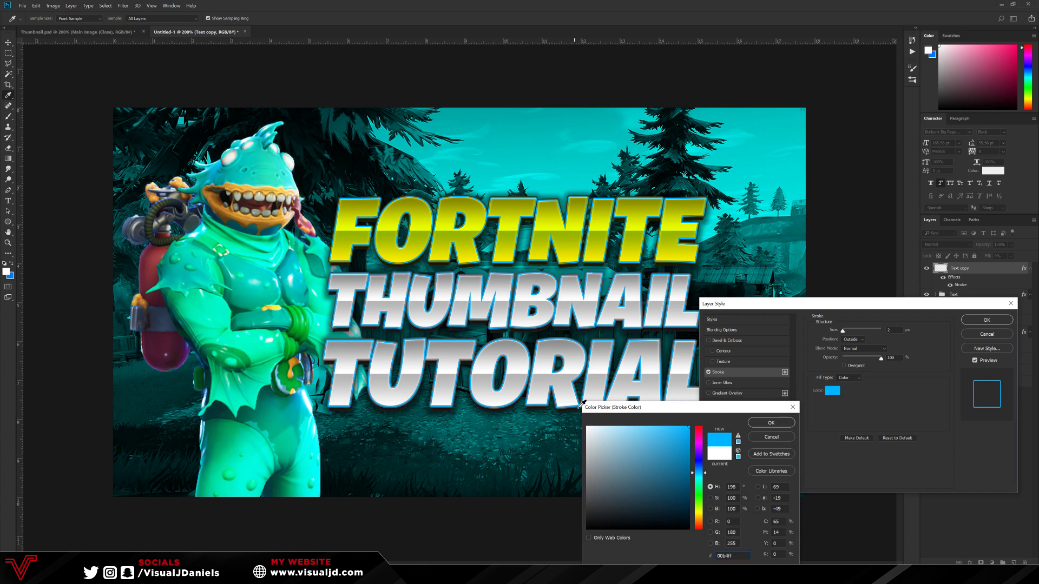
pyautogui.click(699, 479)
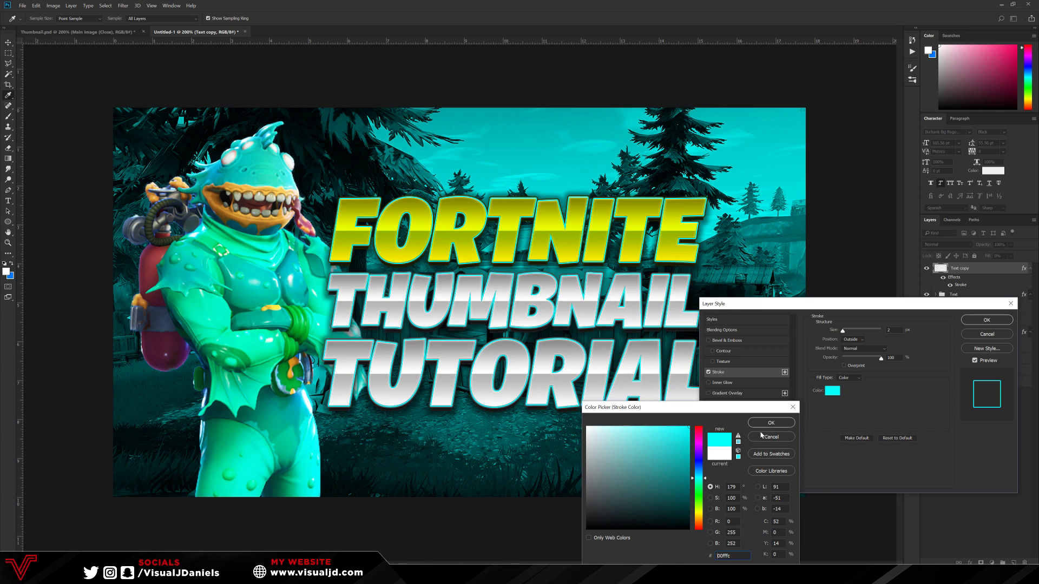
pyautogui.click(772, 422)
pyautogui.click(987, 320)
# Enlarge the outlined Text copy around its centre so it extends past the title, and place it beneath the Text group and the character layer.
pyautogui.moveTo(969, 268); pyautogui.dragTo(975, 319)
pyautogui.hotkey('ctrl', 't')
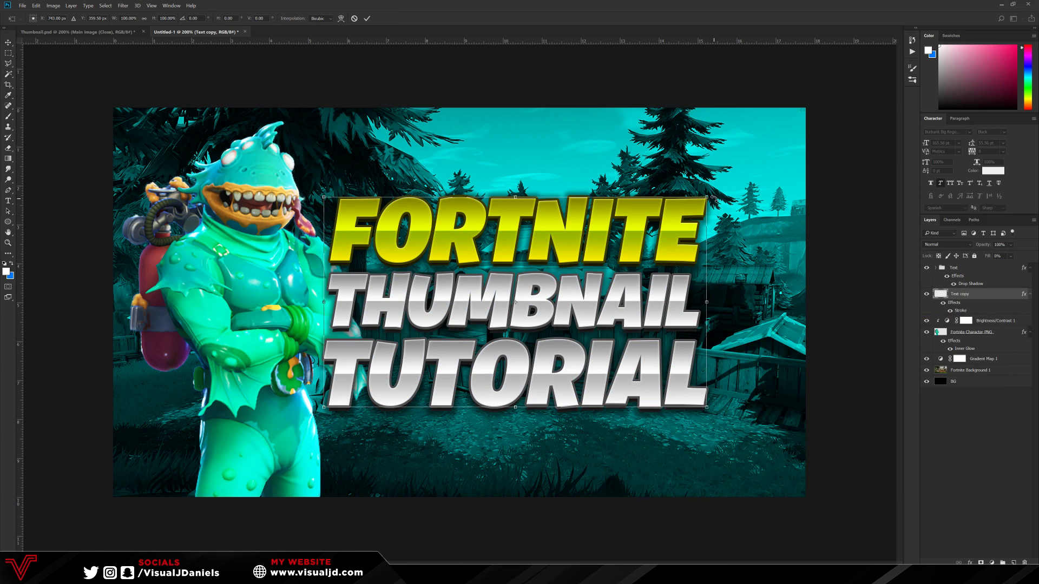
pyautogui.moveTo(711, 196); pyautogui.dragTo(741, 181)
pyautogui.press('Return')
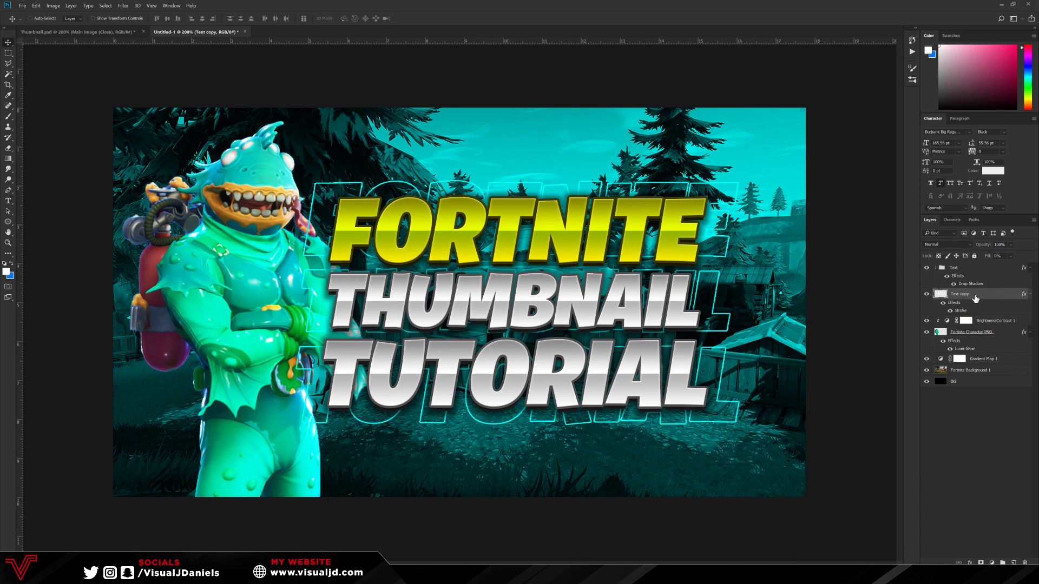
pyautogui.moveTo(975, 296); pyautogui.dragTo(976, 353)
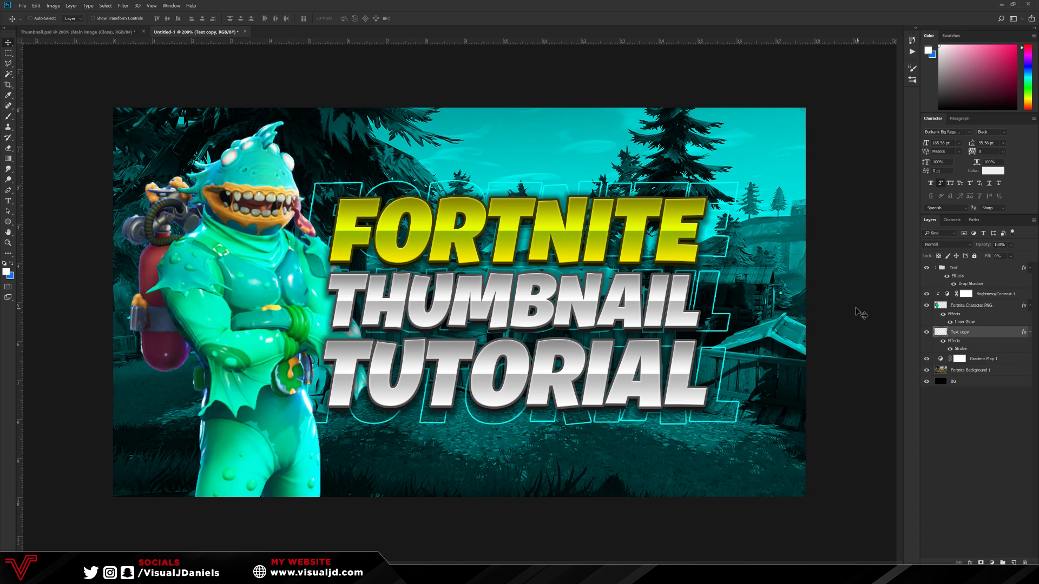
# Rasterize the layer style of Text copy and set its blend mode to Overlay.
pyautogui.rightClick(979, 332)
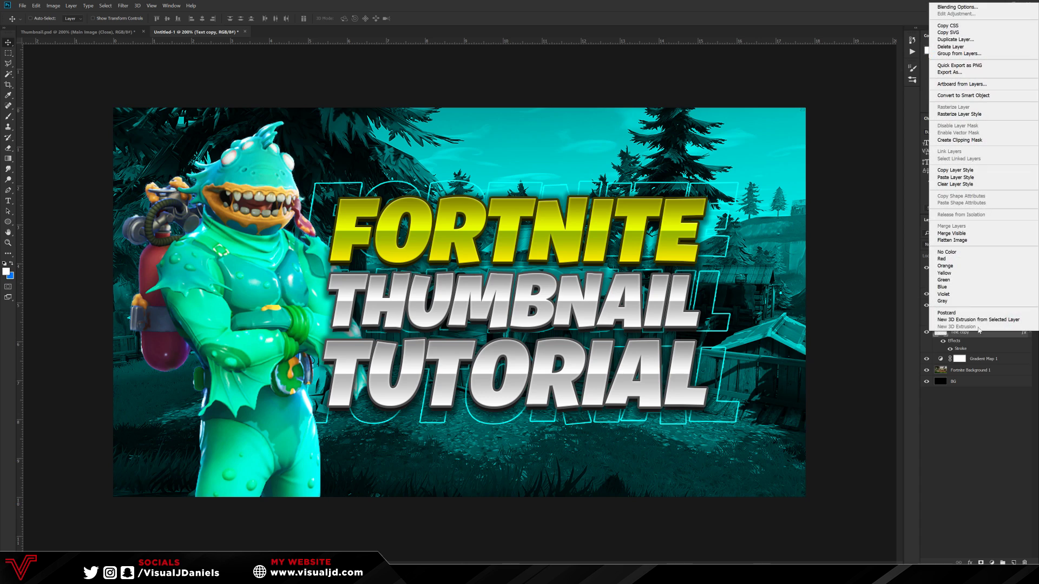
pyautogui.click(961, 114)
pyautogui.click(960, 245)
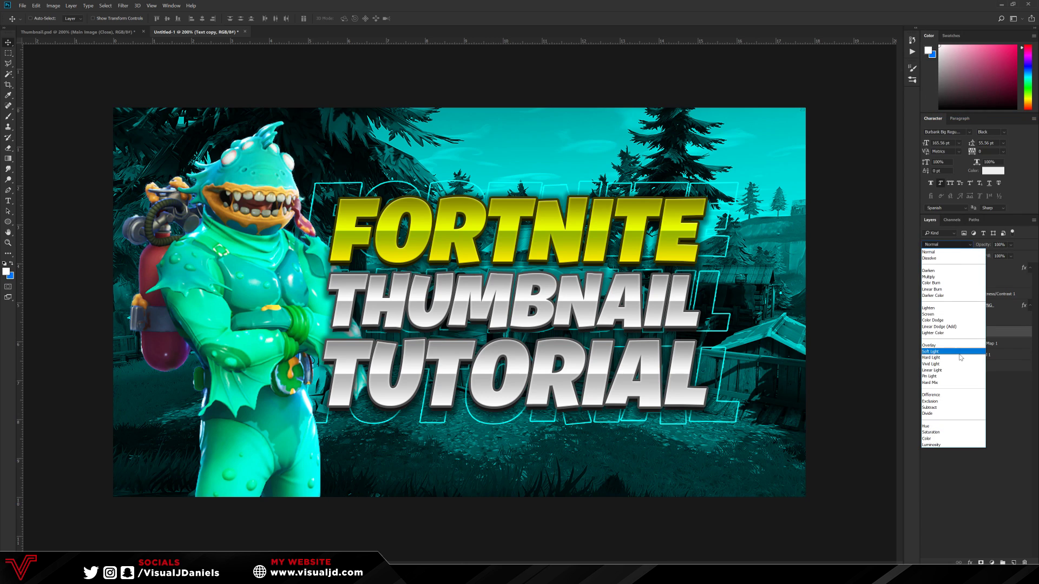
pyautogui.click(947, 345)
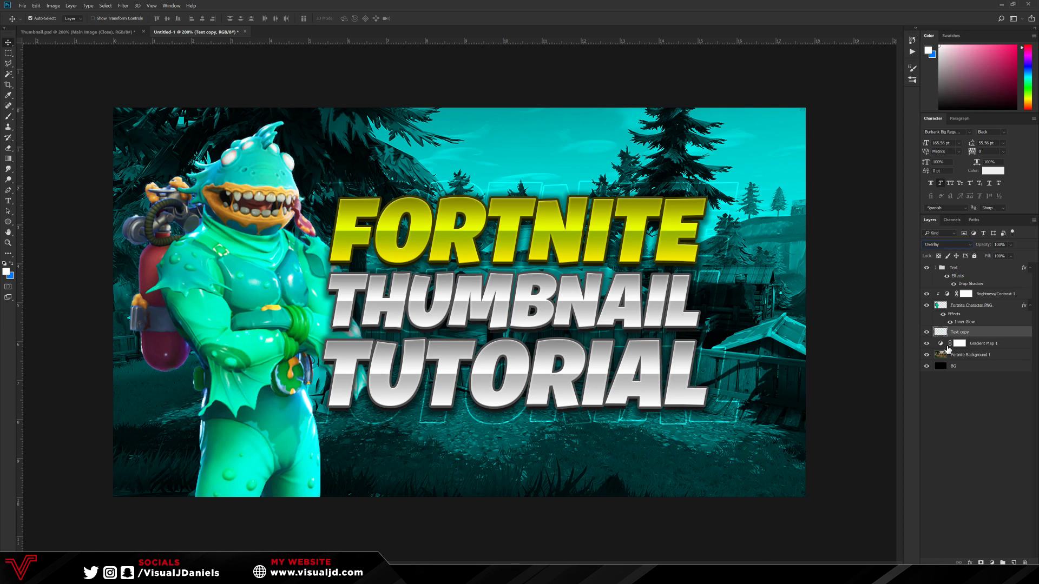
# Duplicate the Overlay outline layer to strengthen it, and toggle the copy's visibility to compare the effect.
pyautogui.hotkey('ctrl', 'j')
pyautogui.click(926, 335)
pyautogui.click(926, 335)
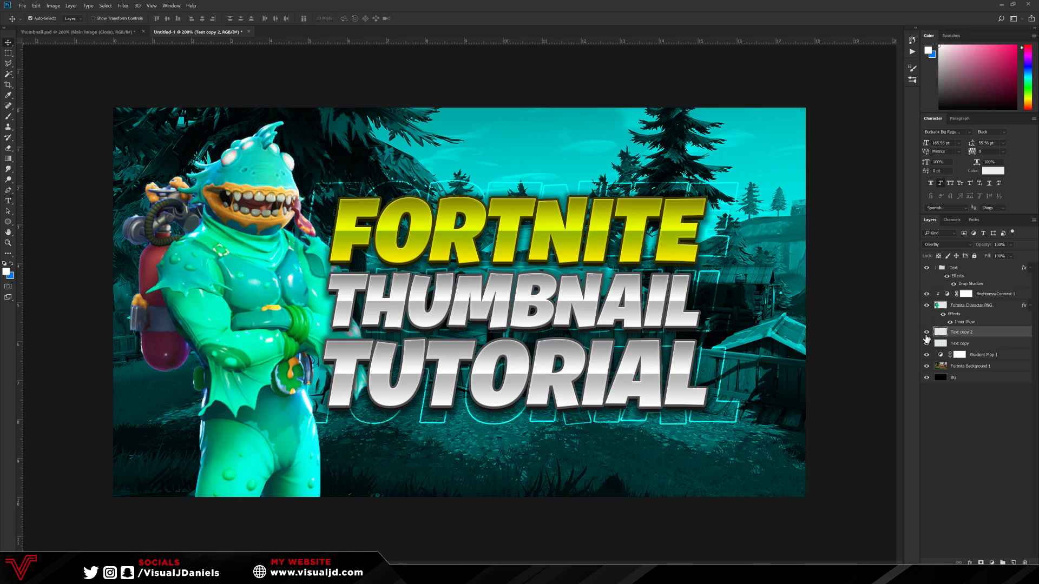
# Compare the background outline text with the finished design in Thumbnail.psd and return to the Untitled-1 document.
pyautogui.hotkey('ctrl', '-')
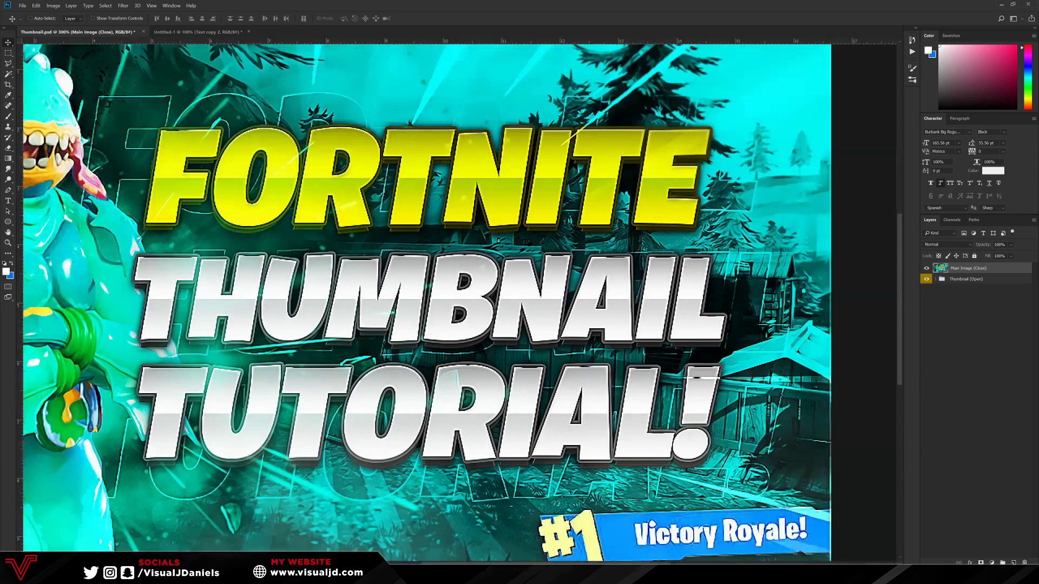
pyautogui.moveTo(583, 561); pyautogui.dragTo(541, 560)
pyautogui.hotkey('ctrl', '-')
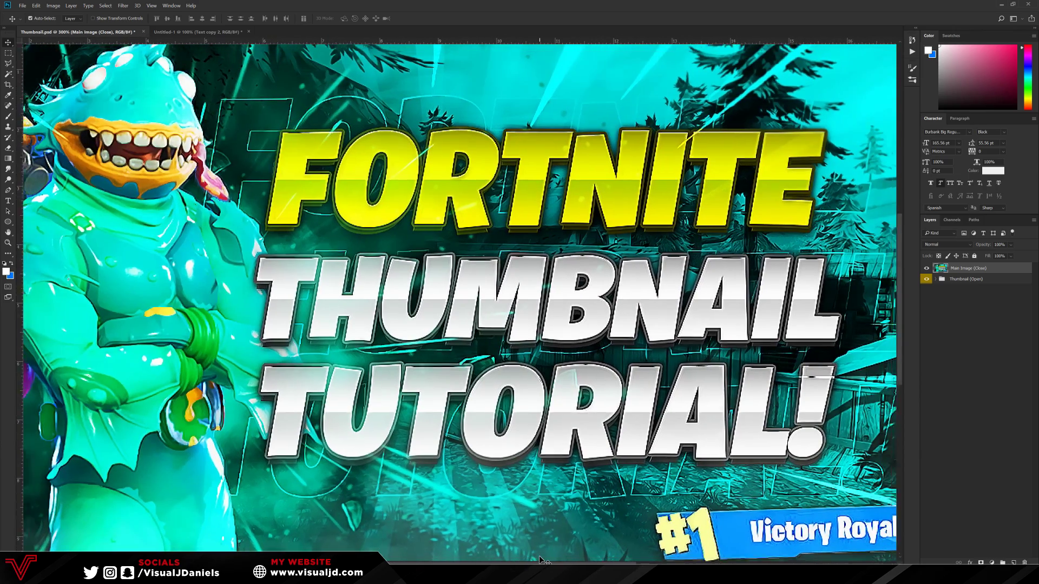
pyautogui.click(208, 33)
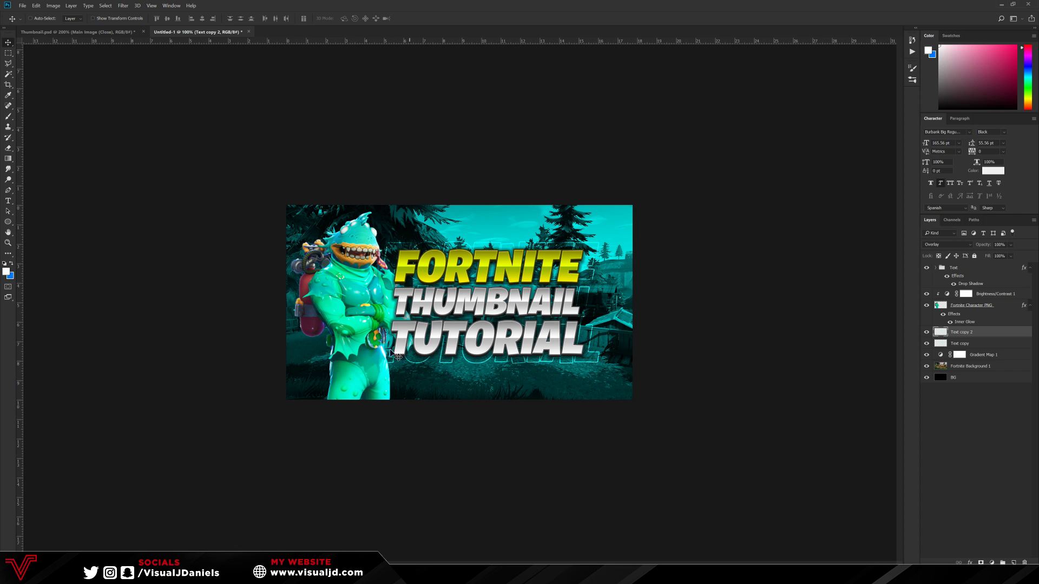
# Switch to the resource pack folder in File Explorer and place Explosion Image into the thumbnail document, above the outline copies.
pyautogui.click(103, 574)
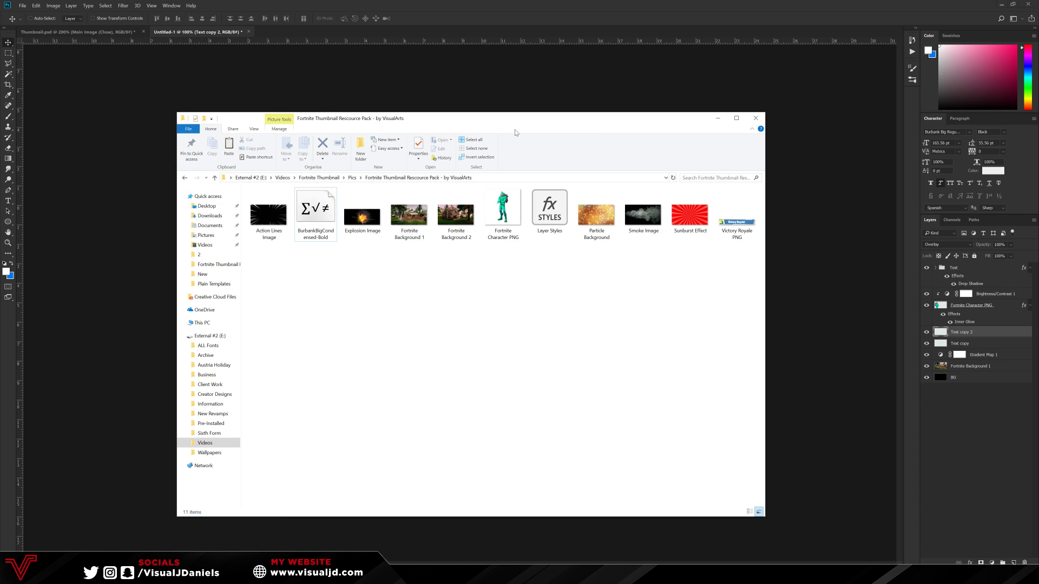
pyautogui.moveTo(515, 133); pyautogui.dragTo(709, 128)
pyautogui.moveTo(555, 211); pyautogui.dragTo(318, 282)
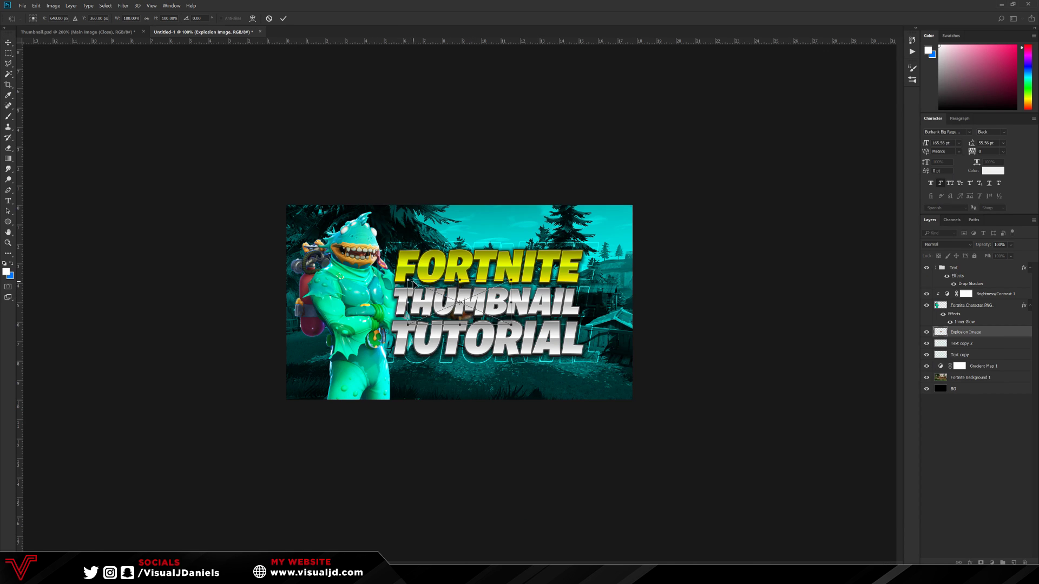
# Enlarge the explosion and position it behind the character's torso, and rasterize its layer.
pyautogui.moveTo(408, 282); pyautogui.dragTo(156, 186)
pyautogui.moveTo(331, 225); pyautogui.dragTo(349, 269)
pyautogui.press('Return')
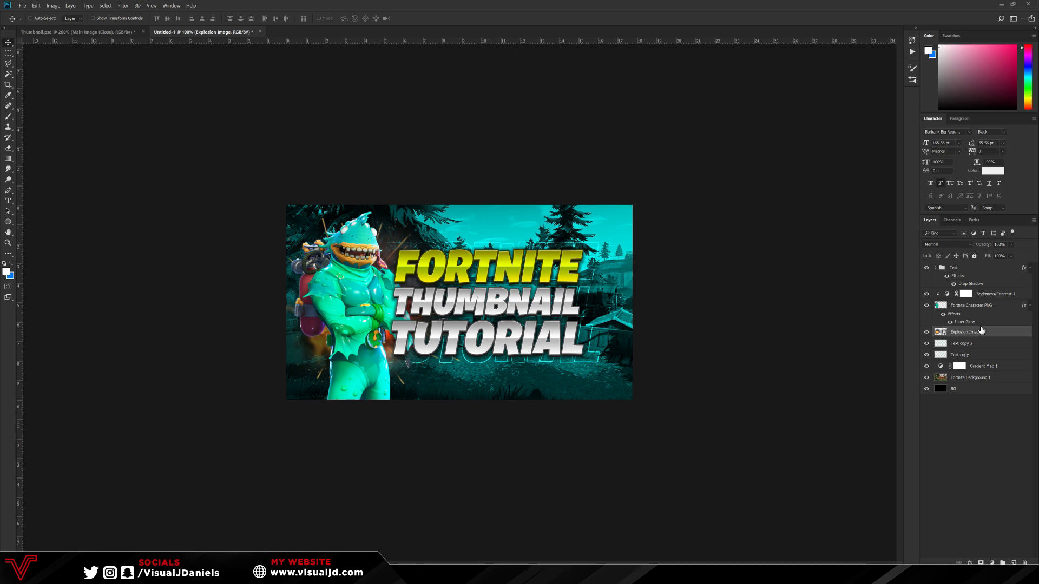
pyautogui.moveTo(336, 319); pyautogui.dragTo(346, 300)
pyautogui.rightClick(998, 334)
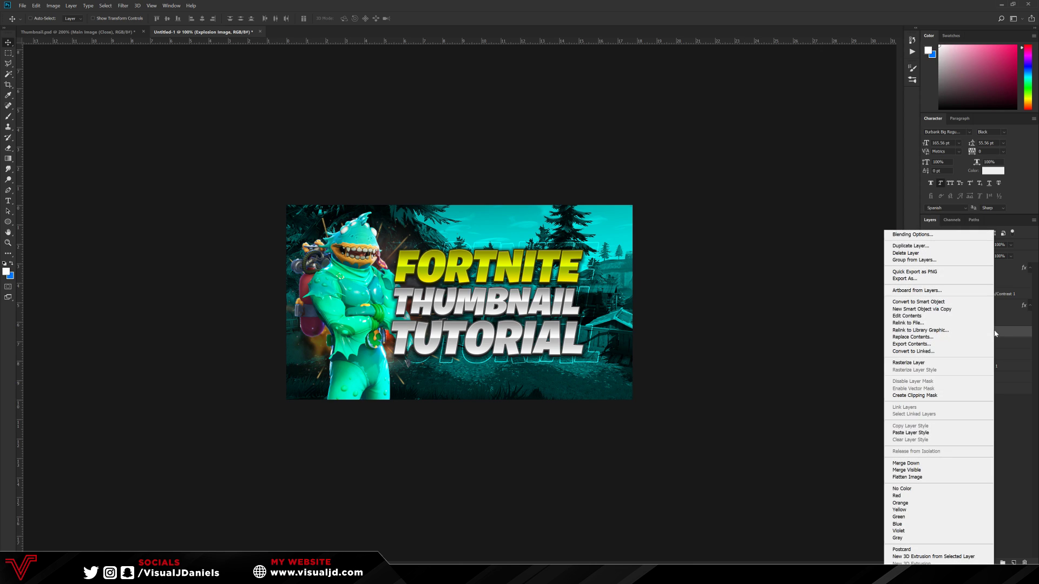
pyautogui.click(927, 363)
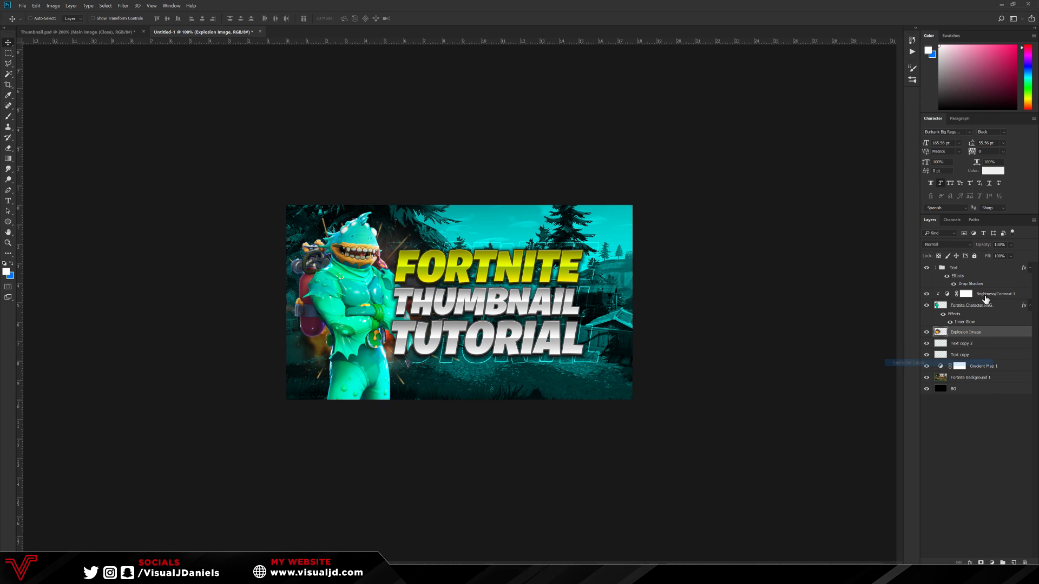
# Add a Gradient Map adjustment above Explosion Image using the black-to-white preset.
pyautogui.click(992, 563)
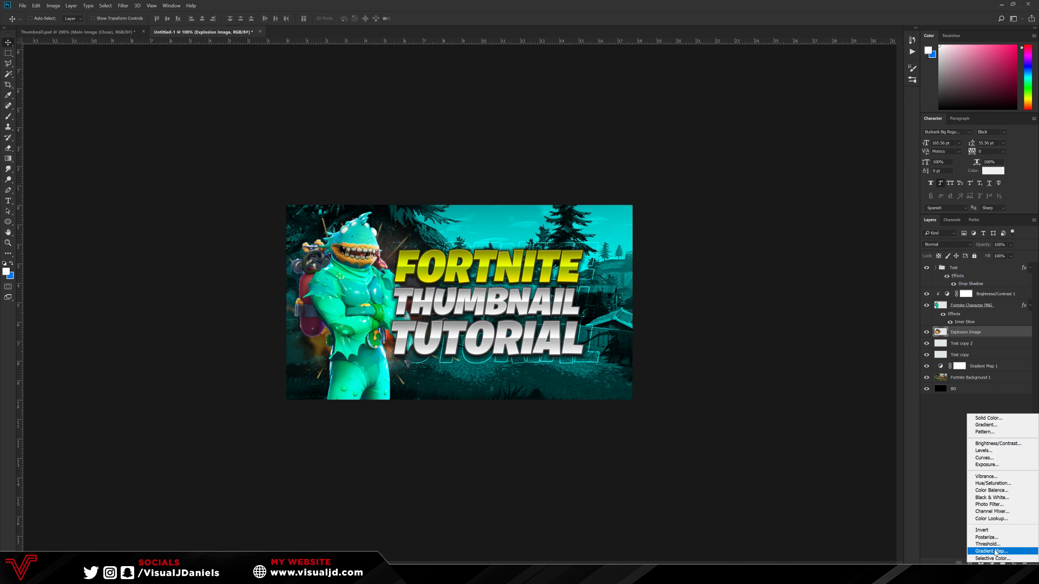
pyautogui.click(983, 552)
pyautogui.click(640, 176)
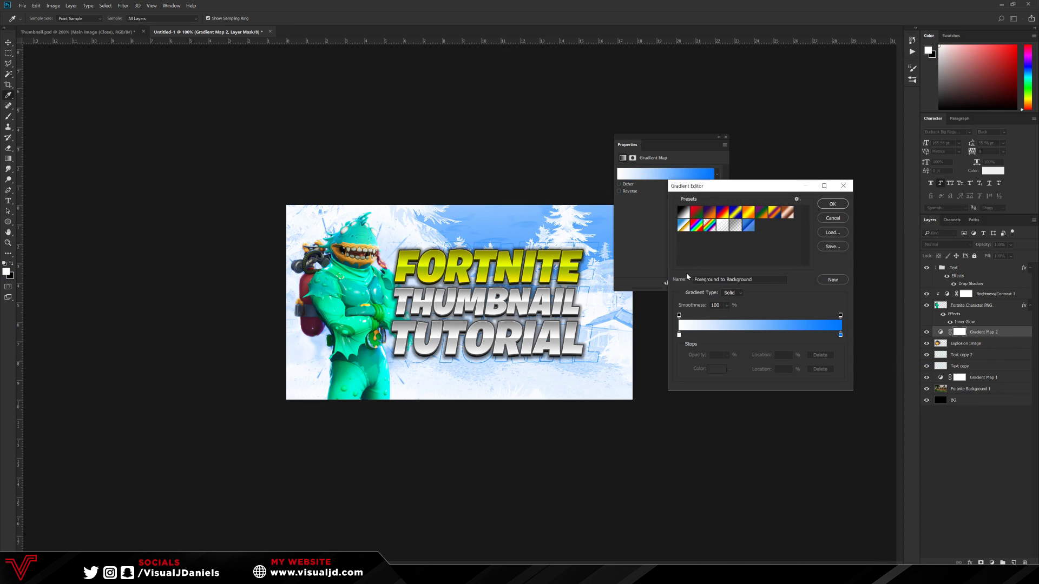
pyautogui.click(684, 212)
# Recolour the gradient's white stop to green 00ffb4 and move it to a location of 59%.
pyautogui.doubleClick(840, 335)
pyautogui.click(702, 480)
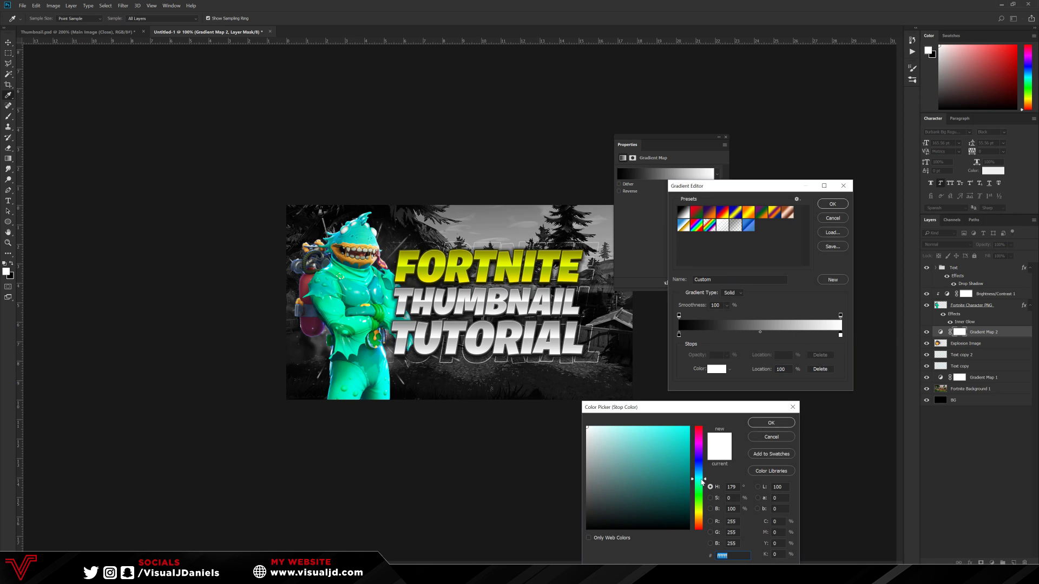
pyautogui.click(653, 452)
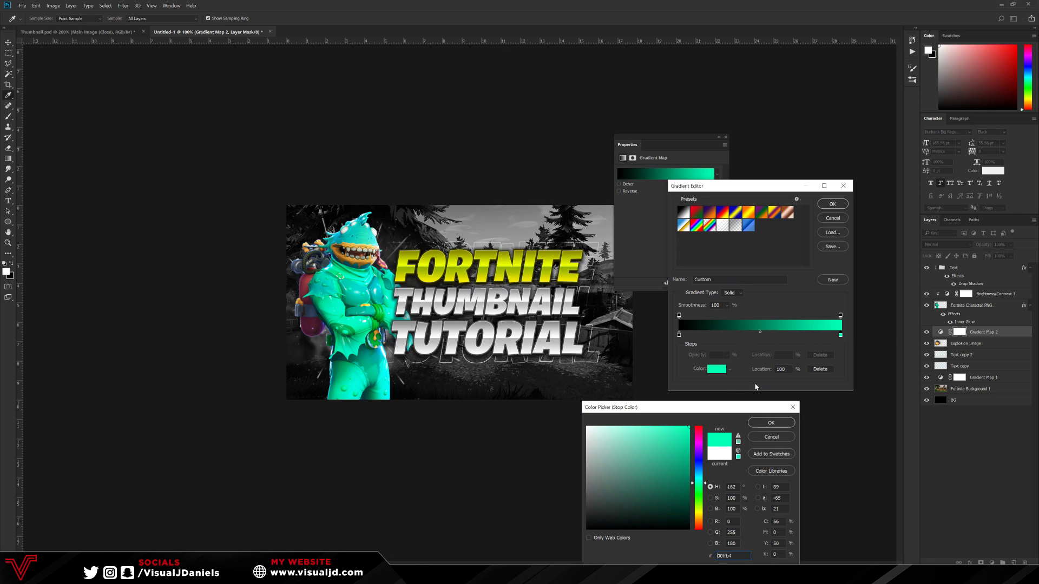
pyautogui.click(771, 423)
pyautogui.moveTo(840, 336); pyautogui.dragTo(775, 336)
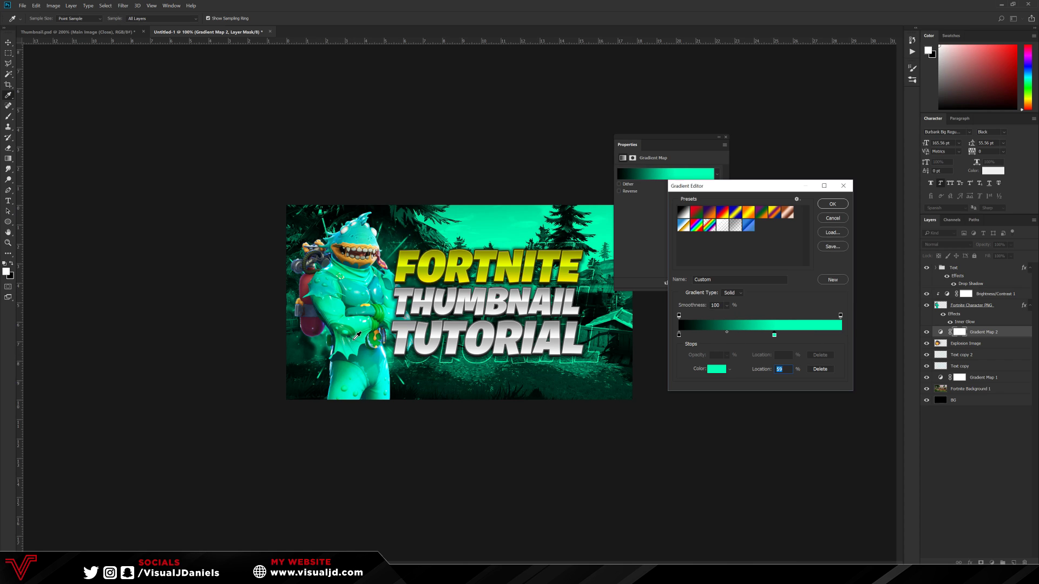
pyautogui.click(835, 206)
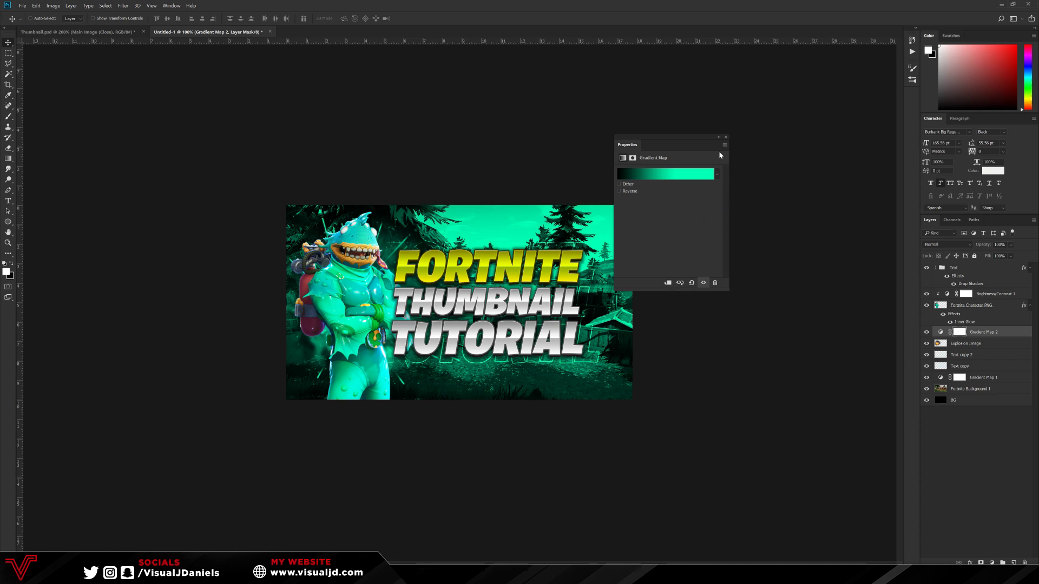
# Close the adjustment's properties and clip the new gradient map to the Explosion Image layer.
pyautogui.click(726, 138)
pyautogui.rightClick(990, 333)
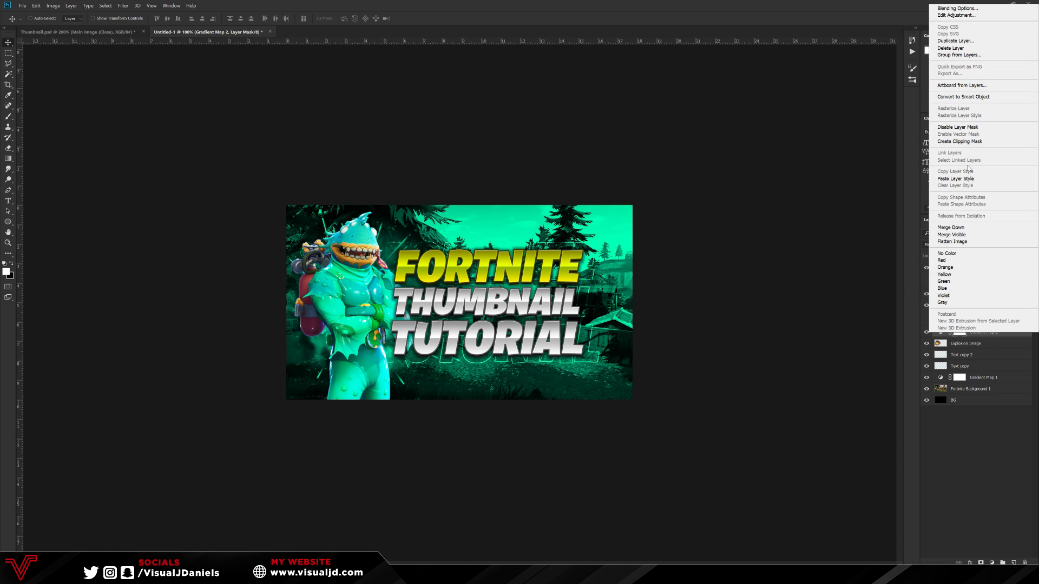
pyautogui.click(975, 143)
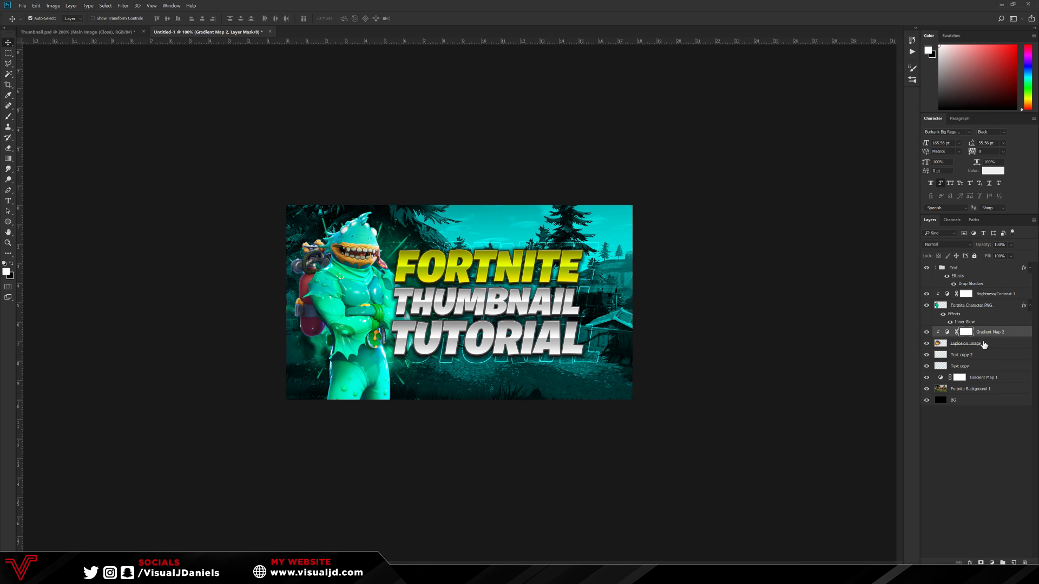
# Duplicate the explosion with its gradient map, merge the copies into one layer and place it above the Text group.
pyautogui.keyDown('shift'); pyautogui.click(985, 345); pyautogui.keyUp('shift')
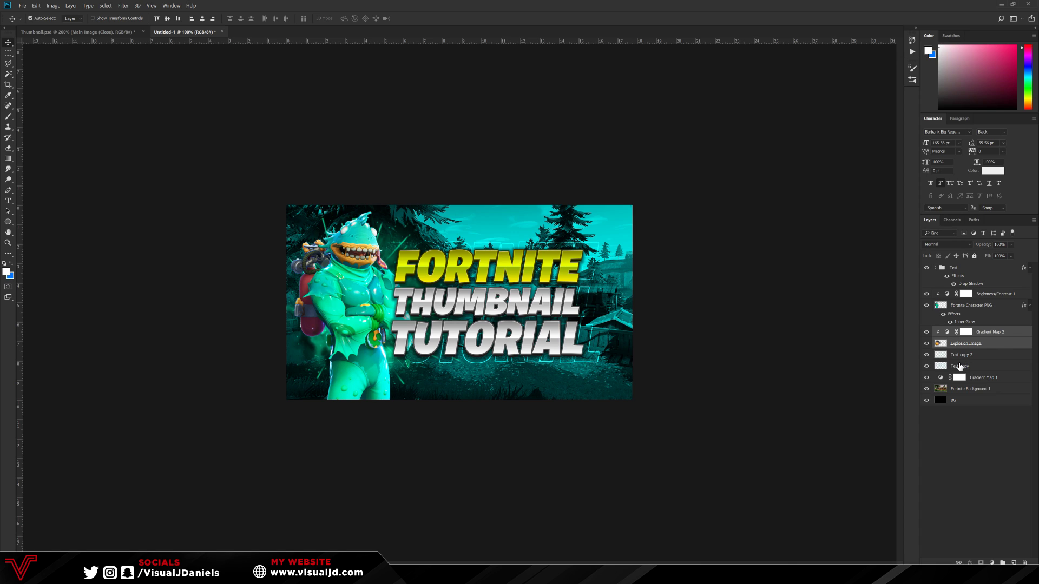
pyautogui.hotkey('ctrl', 'j')
pyautogui.hotkey('ctrl', 'e')
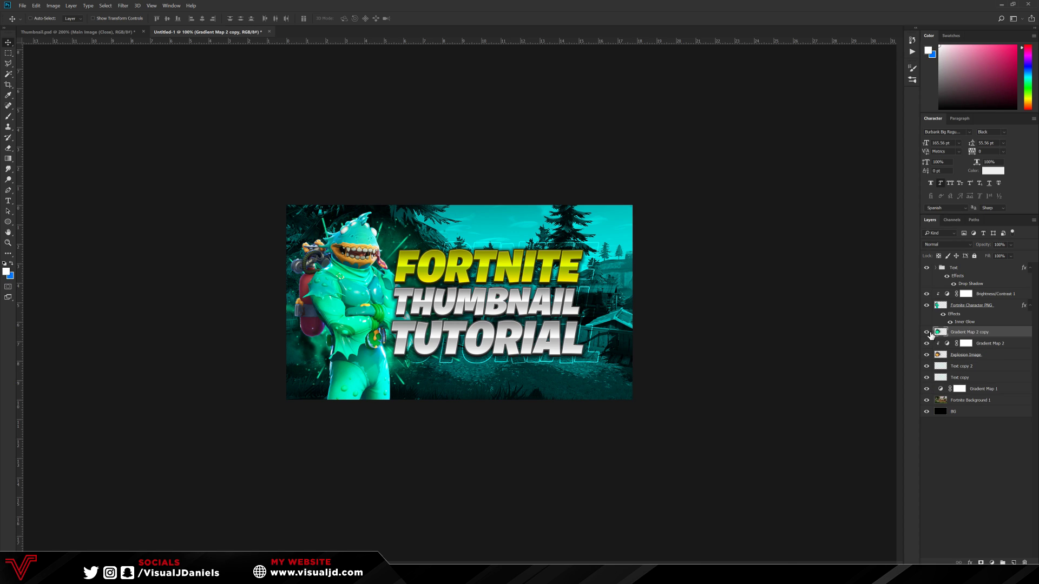
pyautogui.moveTo(981, 336); pyautogui.dragTo(948, 263)
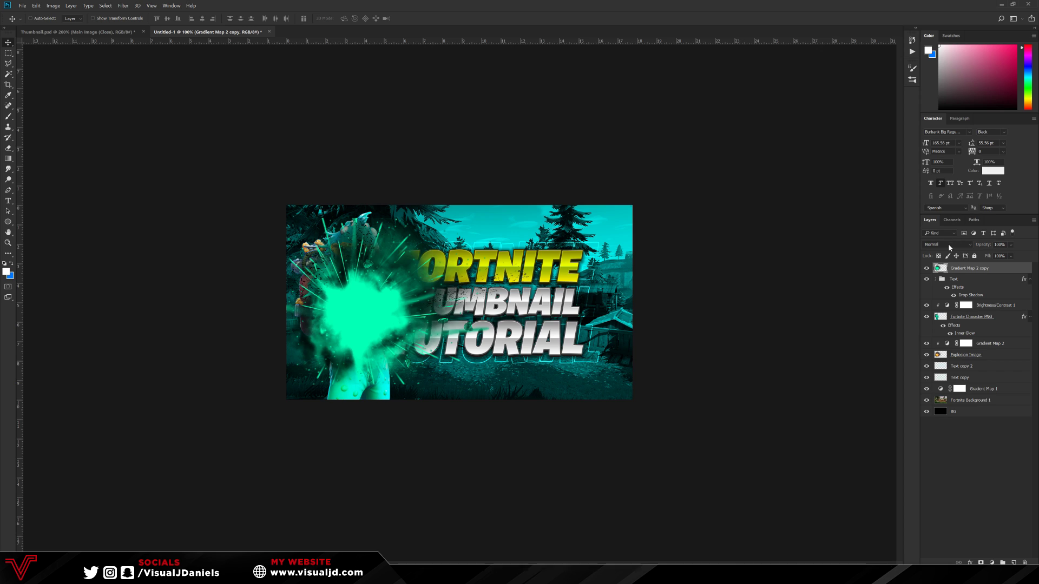
# Set the merged explosion layer's blend mode to Screen and erase its glow over the character's face and body.
pyautogui.click(950, 247)
pyautogui.click(946, 318)
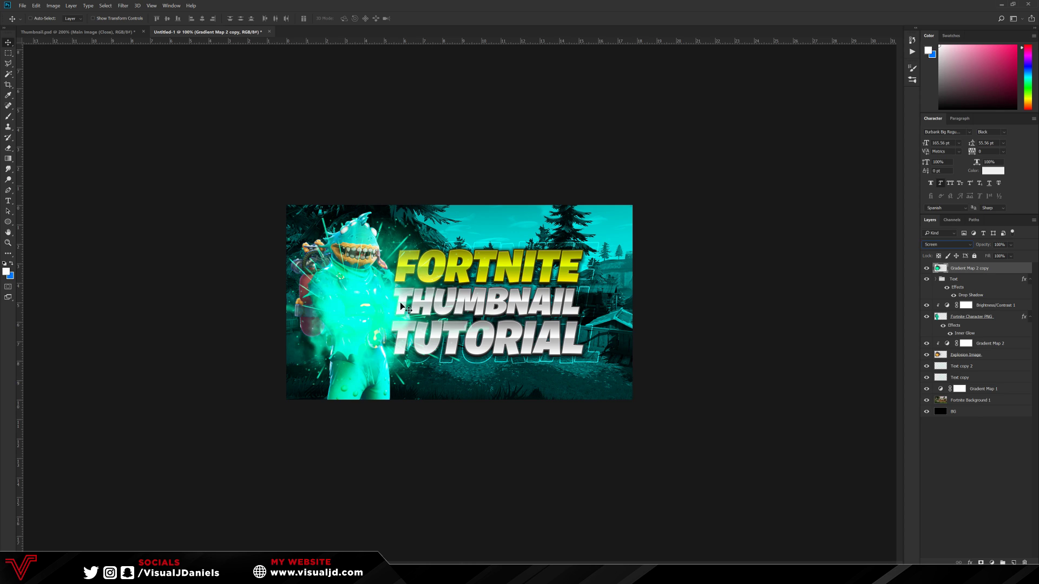
pyautogui.click(9, 148)
pyautogui.moveTo(378, 260)
pyautogui.mouseDown()
pyautogui.moveTo(336, 303)
pyautogui.moveTo(349, 309)
pyautogui.mouseUp()
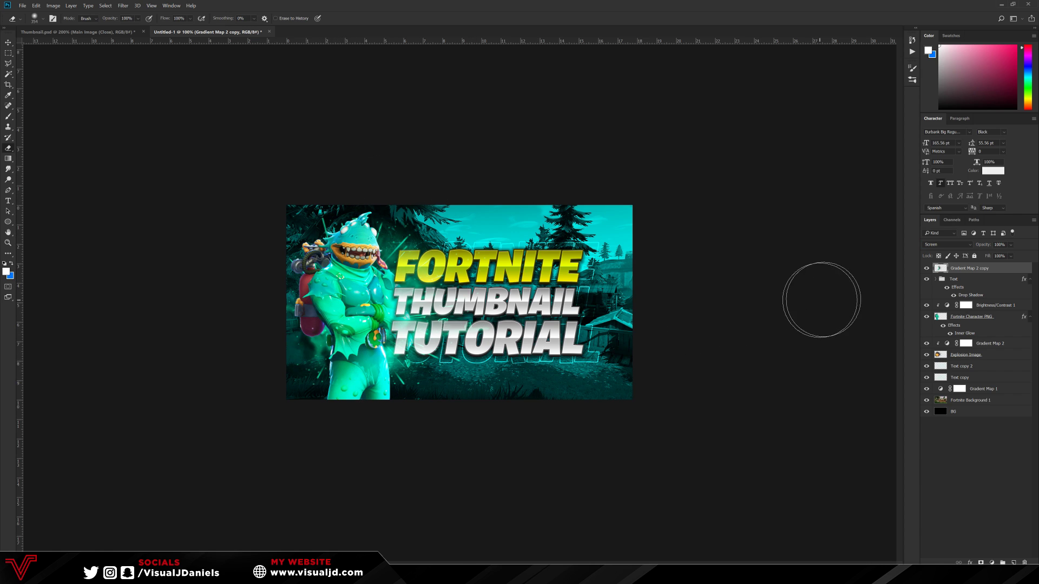
# Select the Explosion Image layer and reduce the soft eraser's brush size for fine clean-up around the character's head.
pyautogui.hotkey('ctrl', '+')
pyautogui.hotkey('ctrl', '+')
pyautogui.click(971, 355)
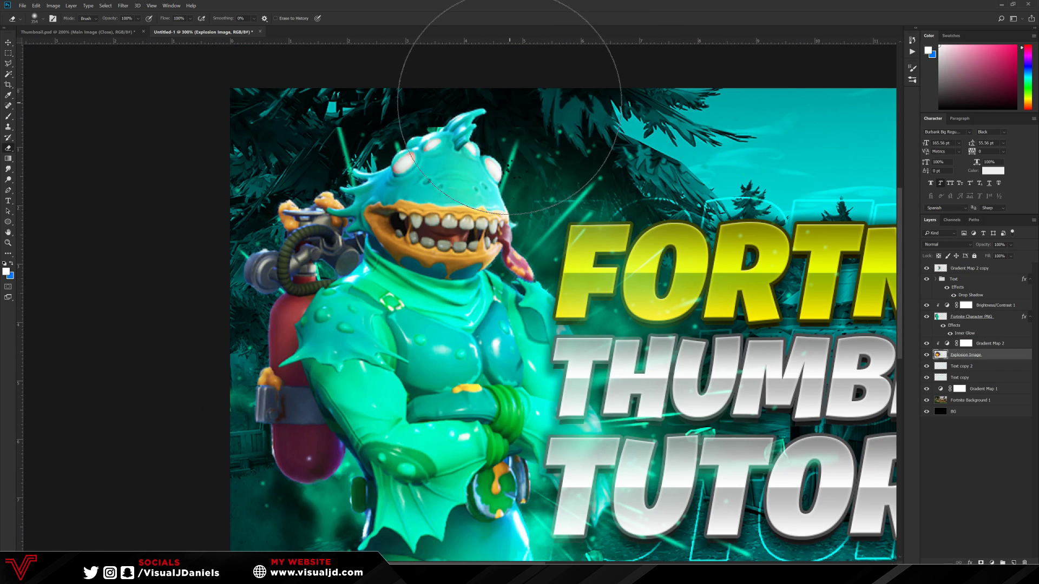
pyautogui.click(44, 19)
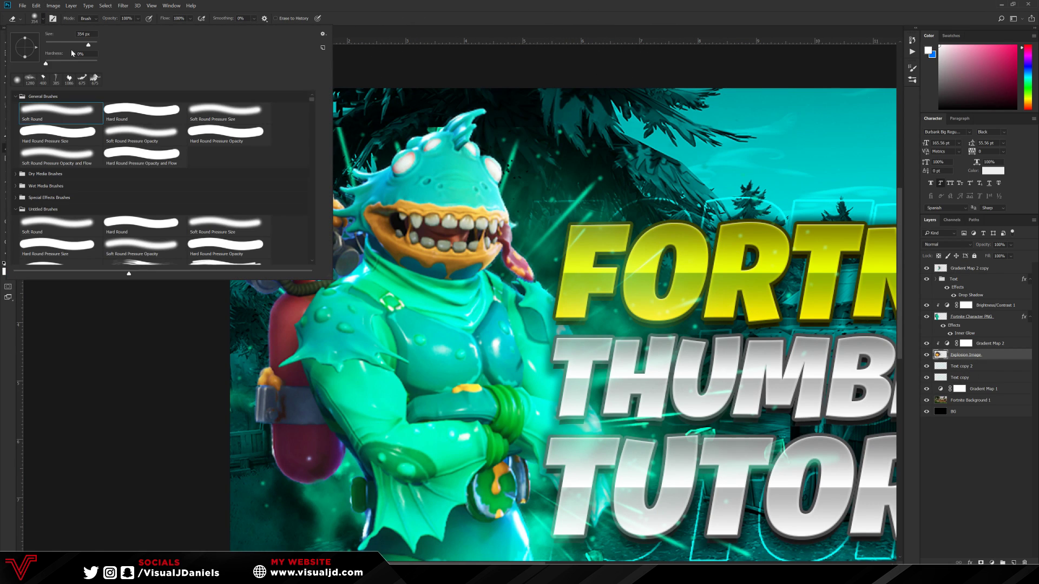
pyautogui.press('Return')
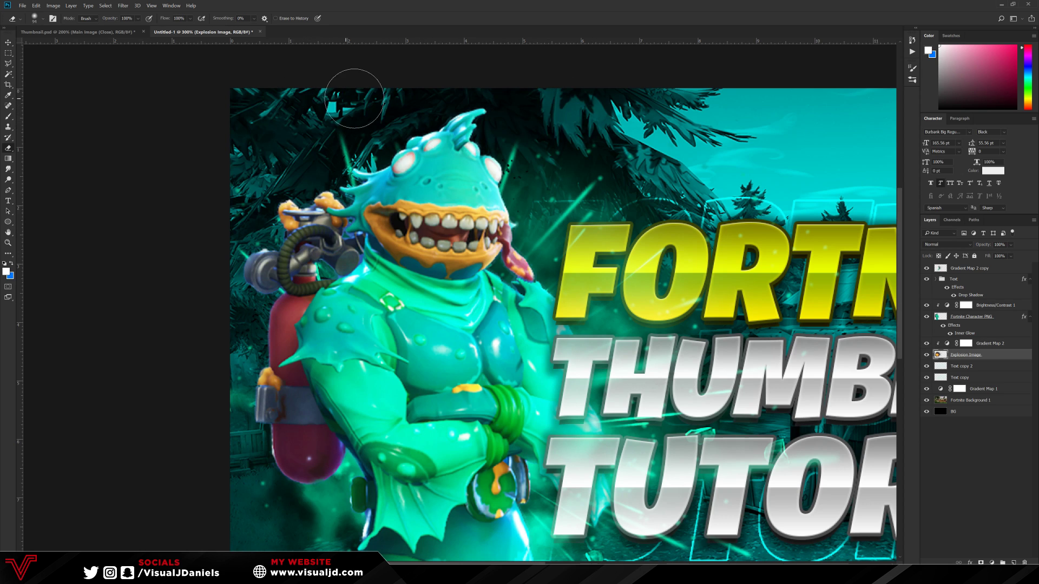
pyautogui.hotkey('ctrl', '1')
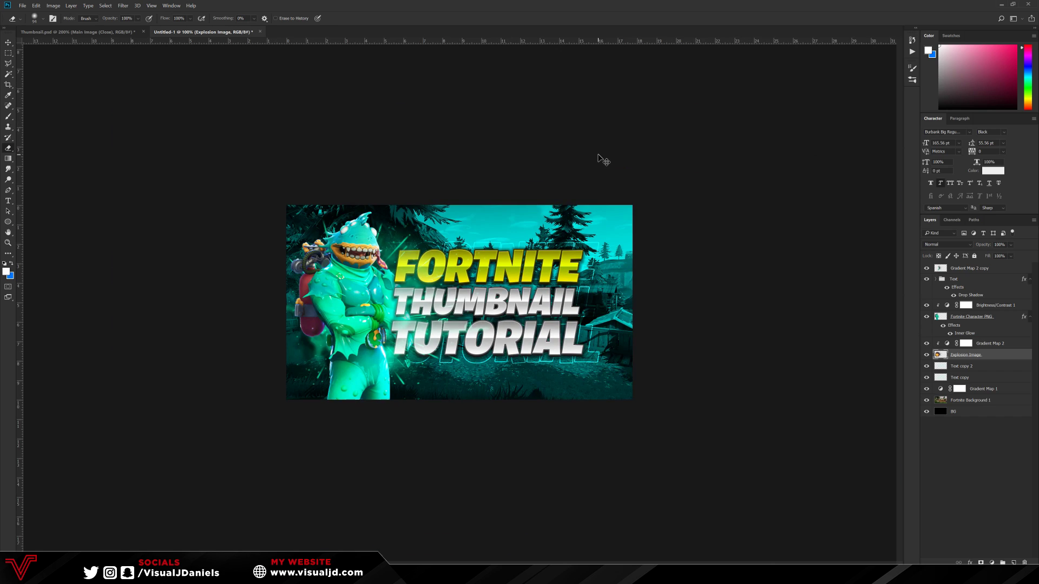
pyautogui.hotkey('ctrl', '+')
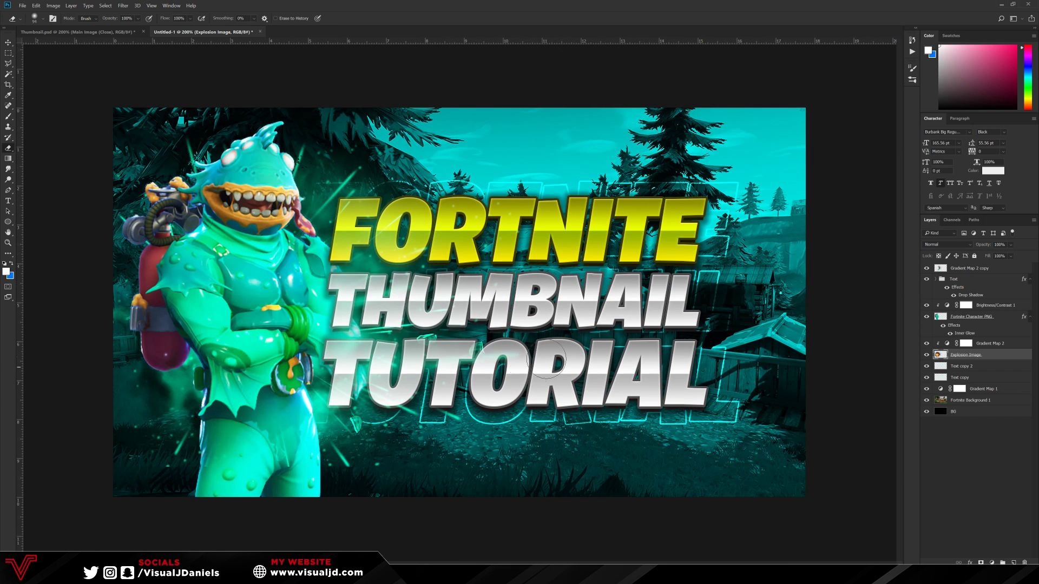
# Check the finished Thumbnail.psd for reference and place the resource pack's Particle Background image directly above the Gradient Map 1 layer.
pyautogui.click(8, 43)
pyautogui.hotkey('alt', '[')
pyautogui.hotkey('alt', '[')
pyautogui.hotkey('alt', '[')
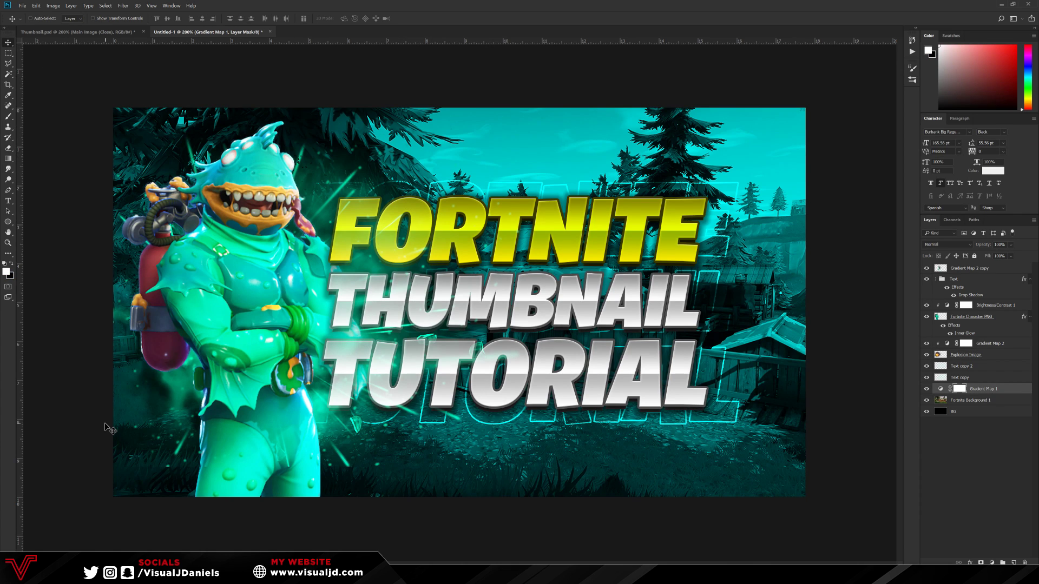
pyautogui.click(94, 34)
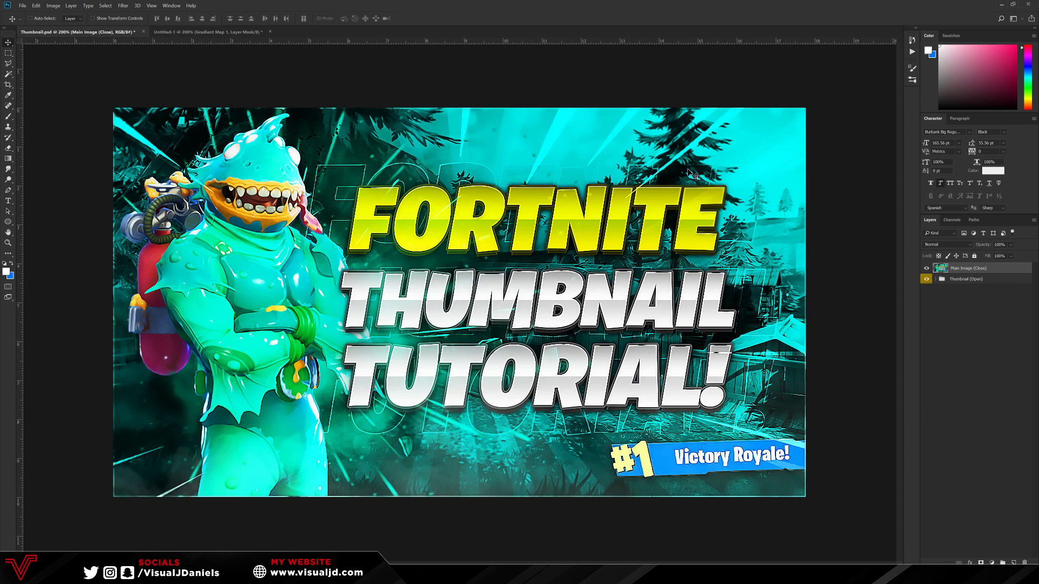
pyautogui.click(178, 33)
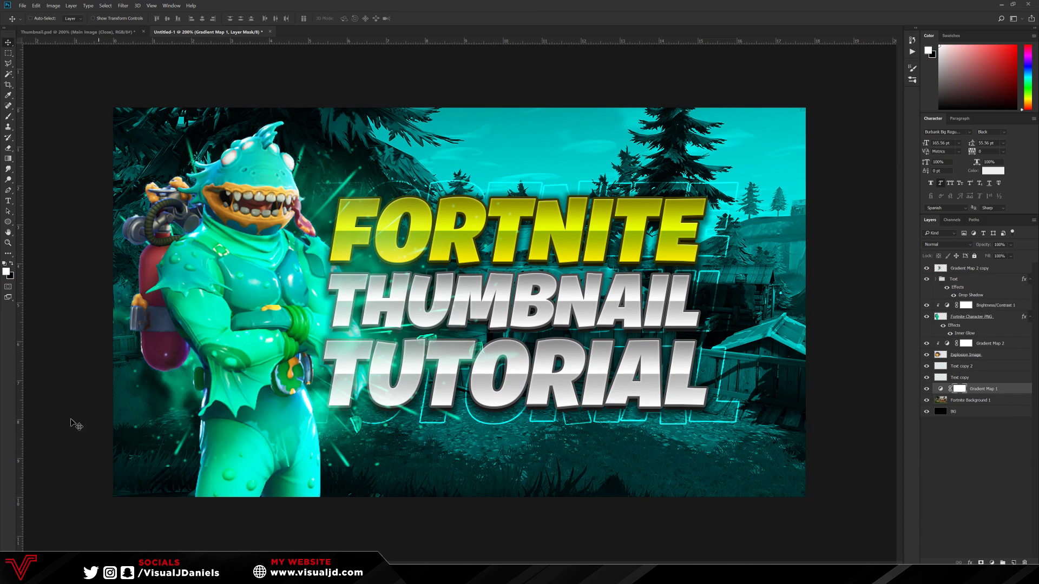
pyautogui.hotkey('alt', 'Tab')
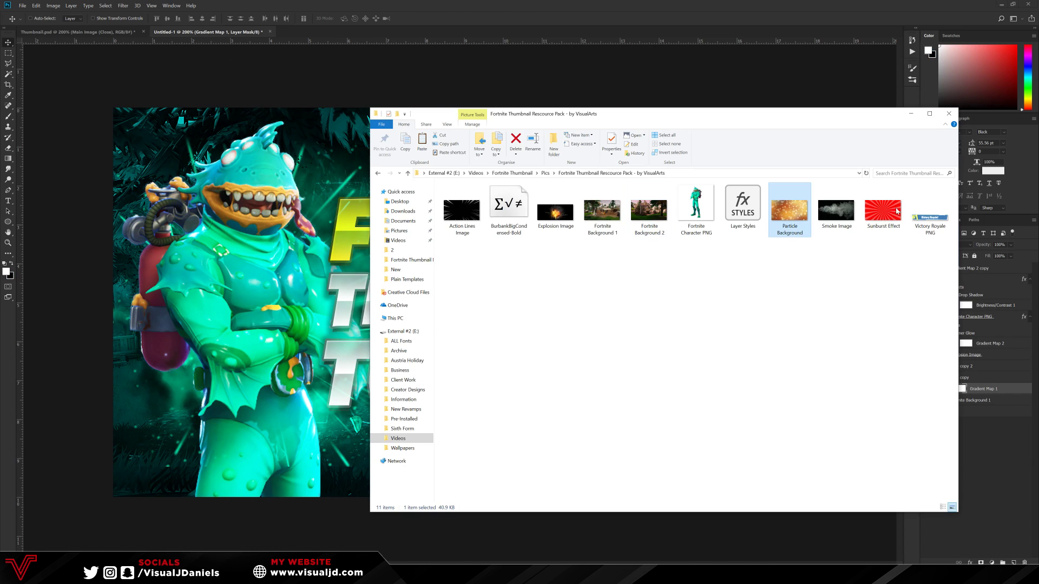
pyautogui.moveTo(796, 219); pyautogui.dragTo(232, 247)
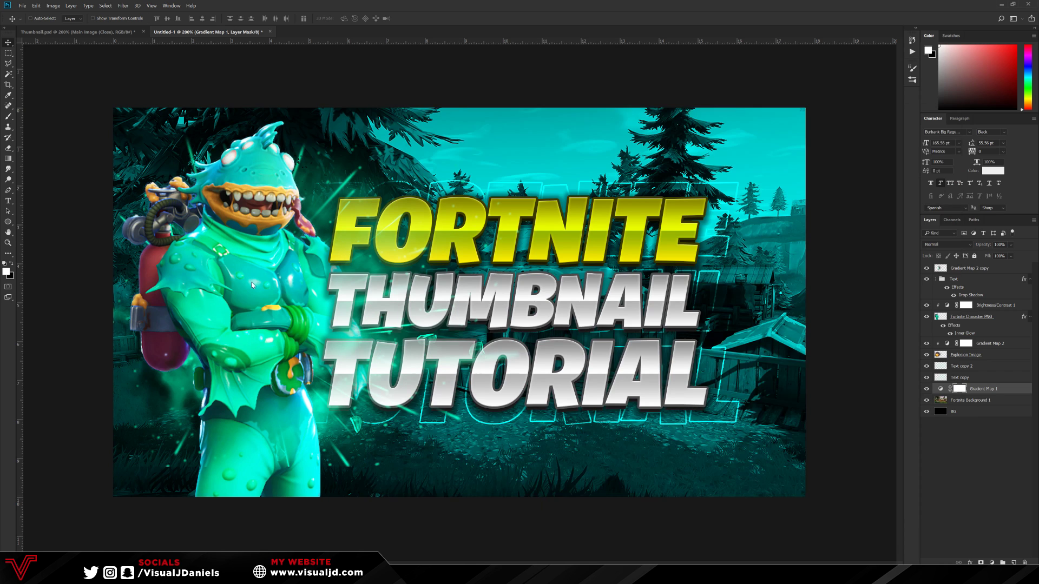
pyautogui.press('Return')
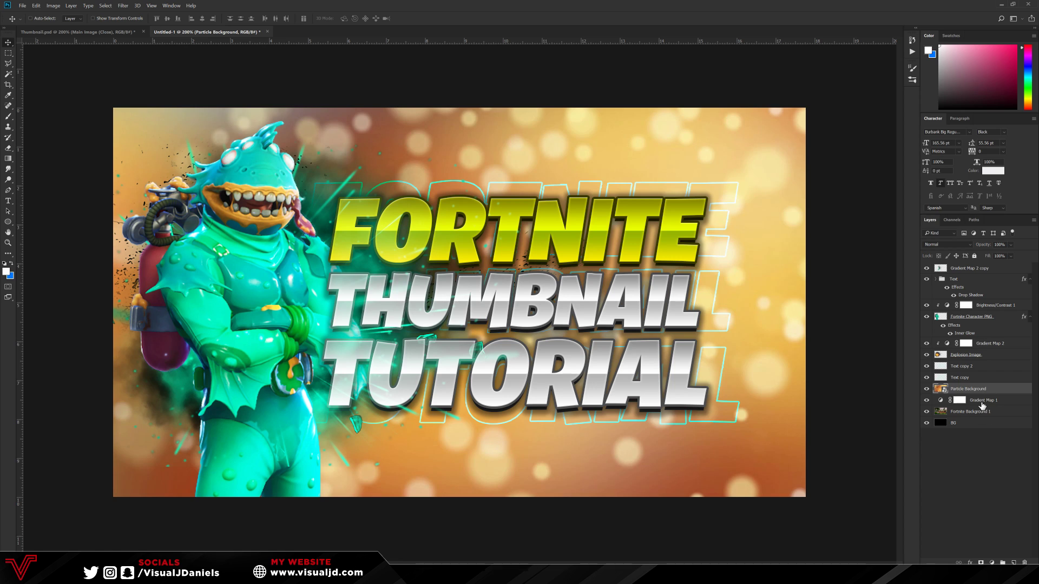
# Convert the Particle Background to black and white and rasterize its layer.
pyautogui.click(54, 6)
pyautogui.moveTo(87, 28)
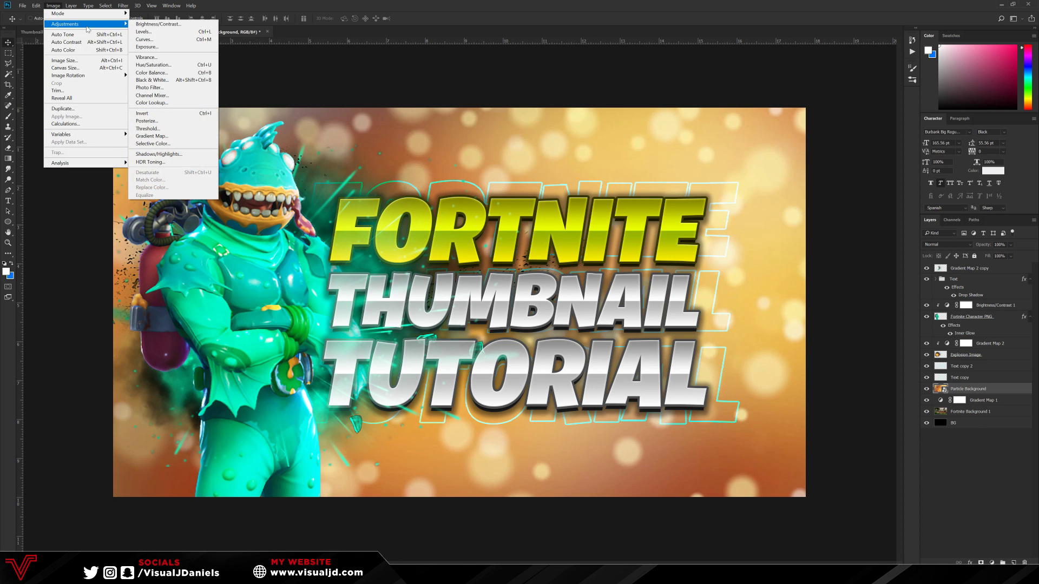
pyautogui.click(167, 80)
pyautogui.click(583, 131)
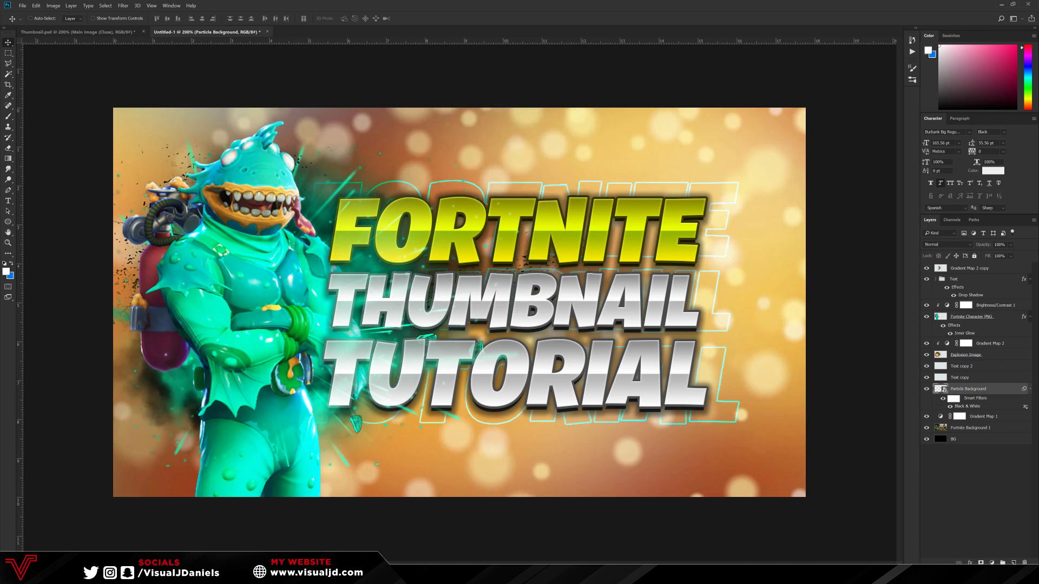
pyautogui.rightClick(984, 392)
pyautogui.press('Escape')
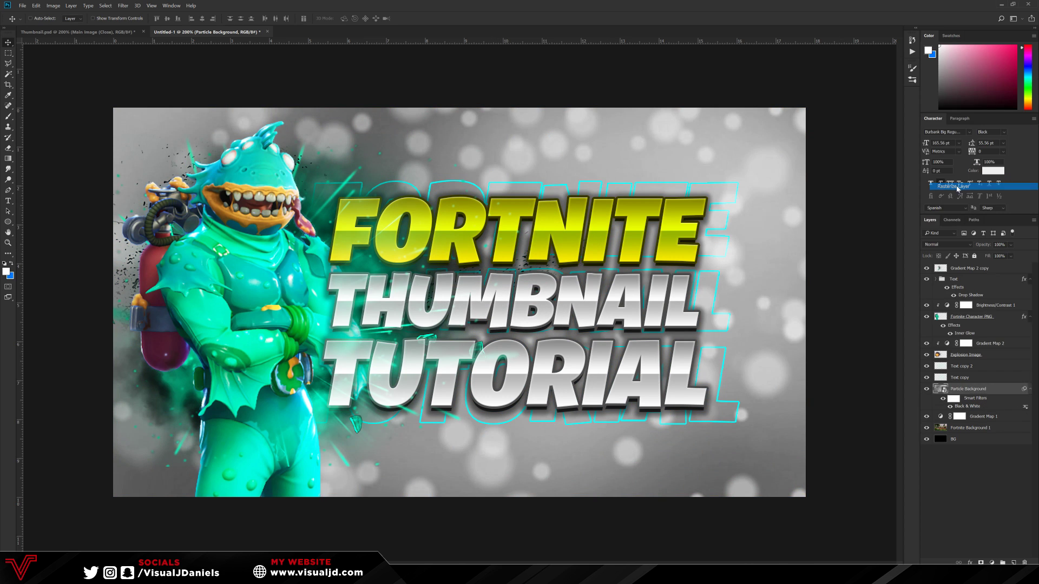
# Blend the Particle Background into the scene using Overlay and check its effect.
pyautogui.click(955, 244)
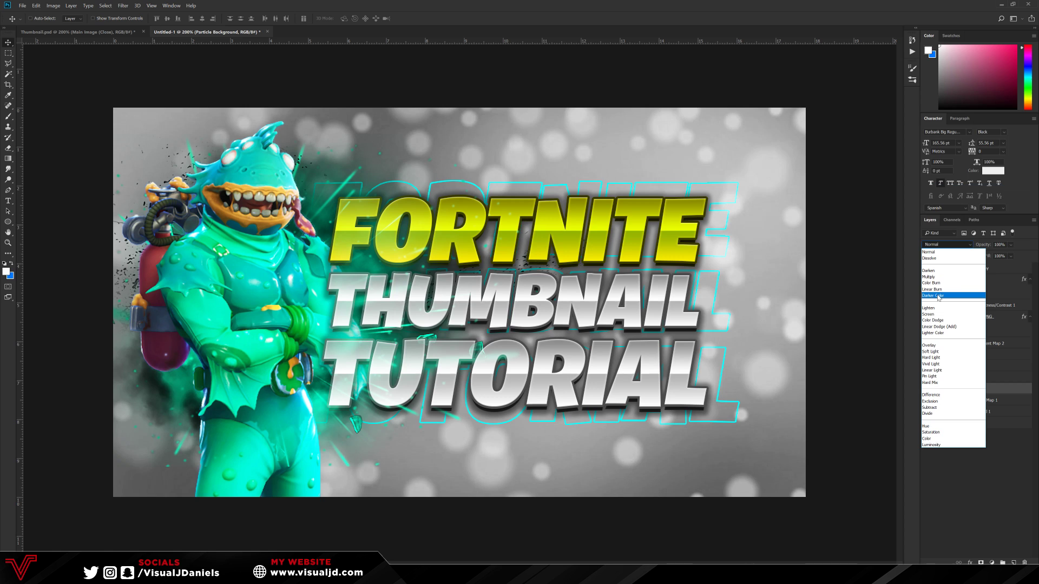
pyautogui.click(930, 345)
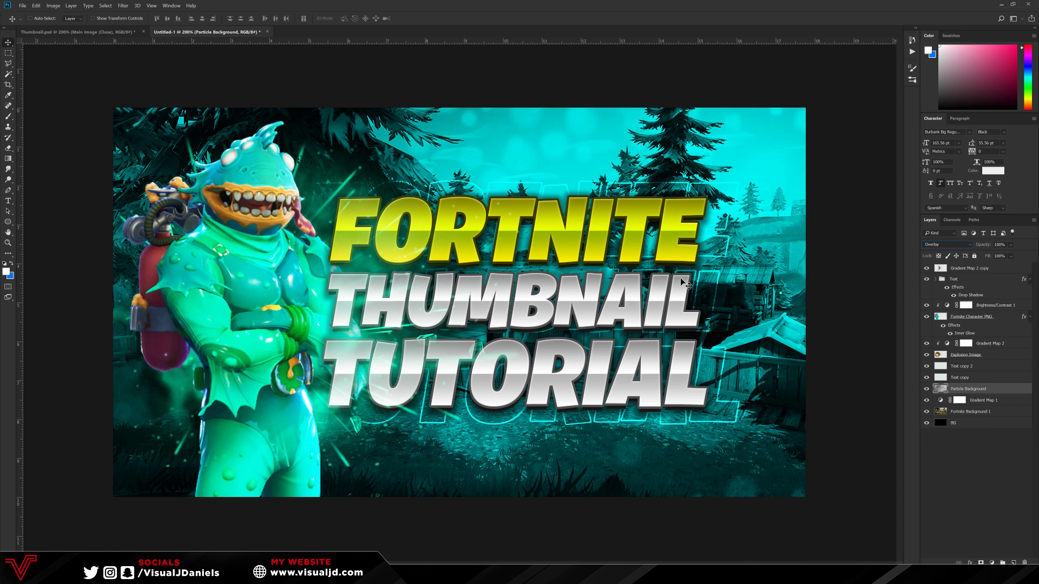
pyautogui.click(926, 389)
# Place the resource pack's Sunburst Effect image above Particle Background and rasterize the new layer.
pyautogui.hotkey('alt', 'Tab')
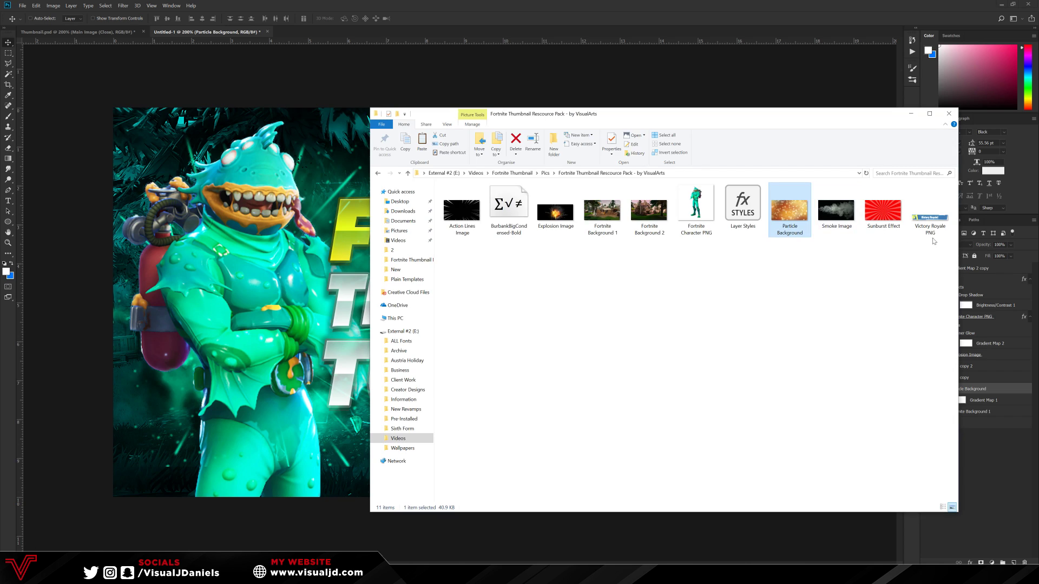
pyautogui.click(883, 207)
pyautogui.moveTo(886, 225); pyautogui.dragTo(621, 262)
pyautogui.press('Return')
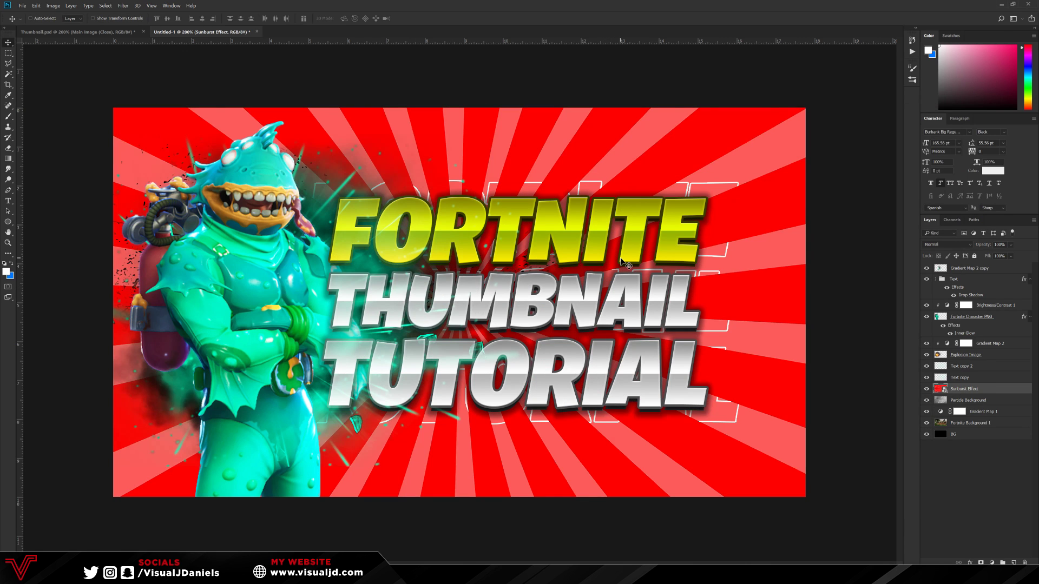
pyautogui.rightClick(1001, 390)
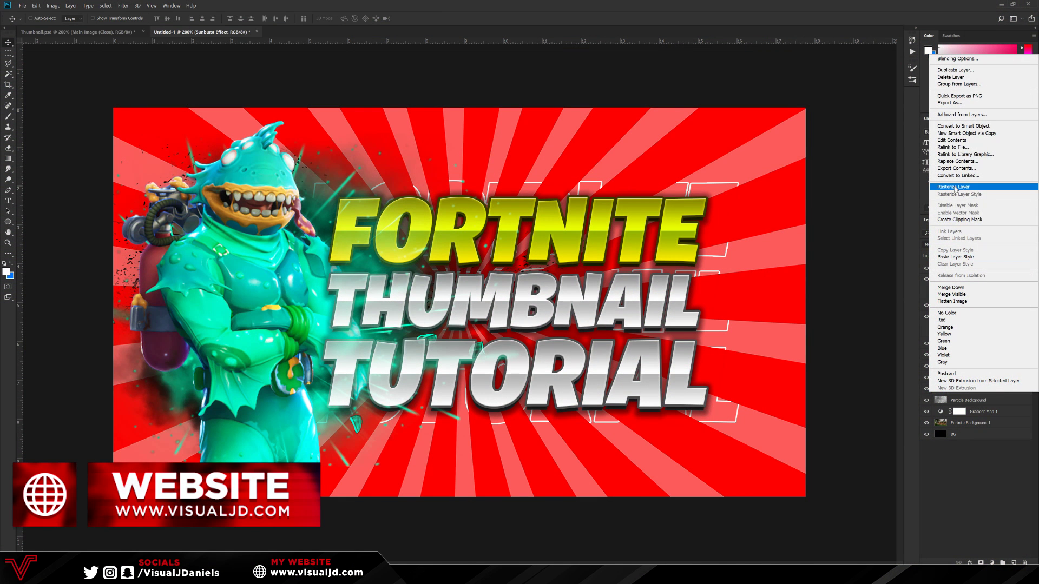
pyautogui.click(955, 188)
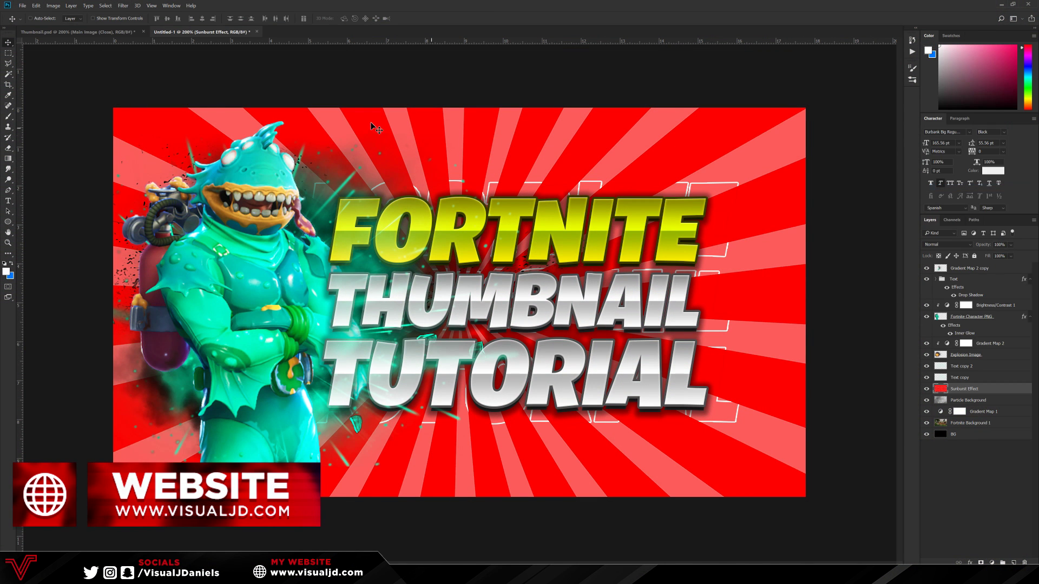
# Apply the default Black & White adjustment to Sunburst Effect, set its blend mode to Overlay and compare the result with the layer hidden.
pyautogui.click(53, 5)
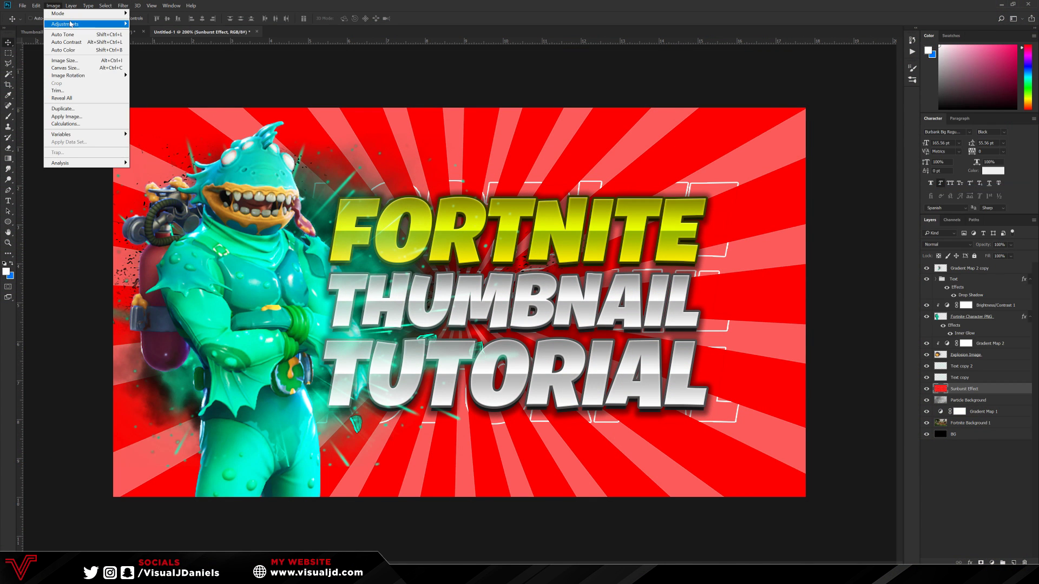
pyautogui.moveTo(70, 24)
pyautogui.click(152, 79)
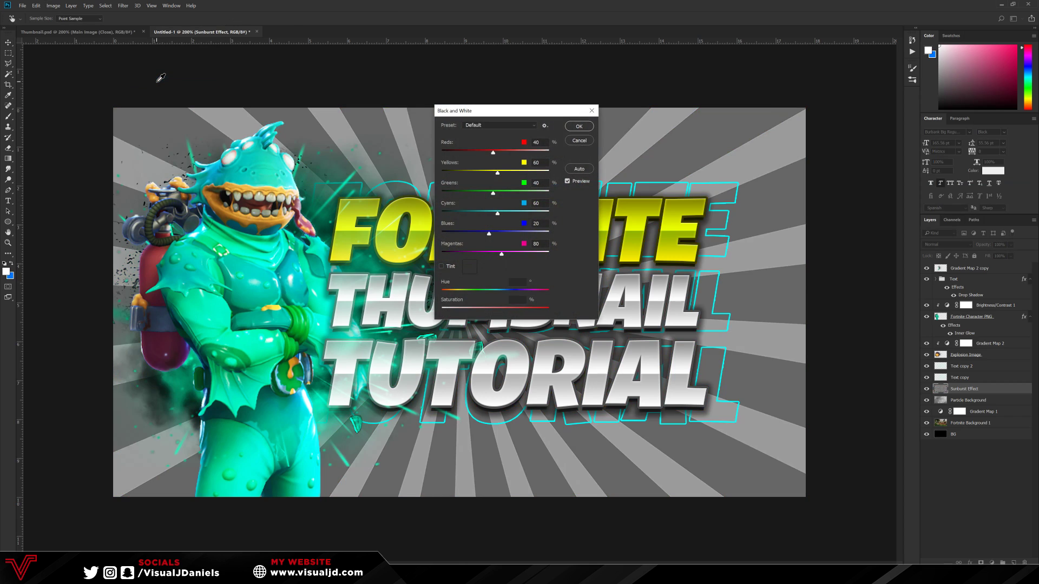
pyautogui.press('Return')
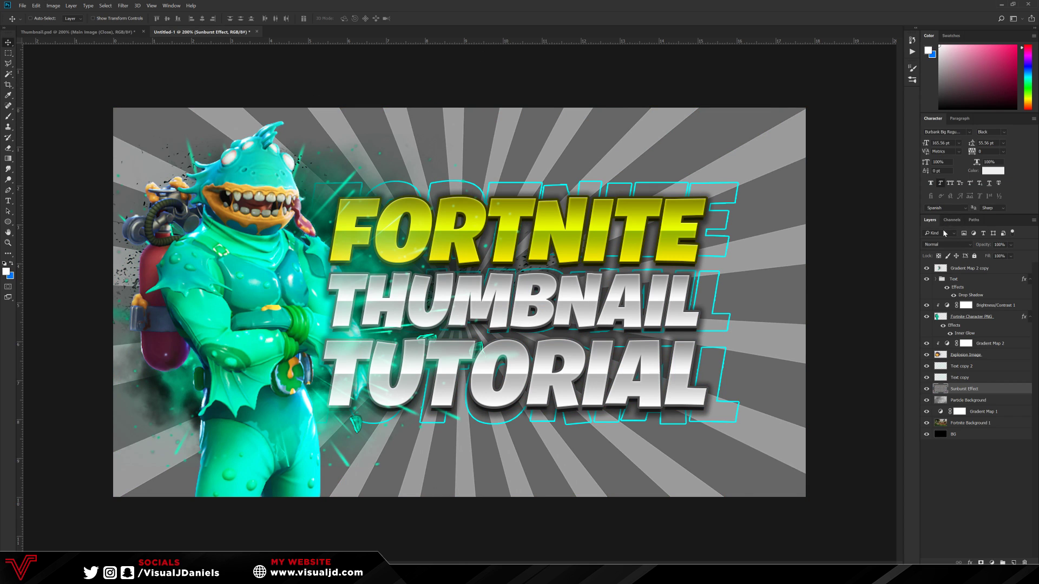
pyautogui.click(946, 245)
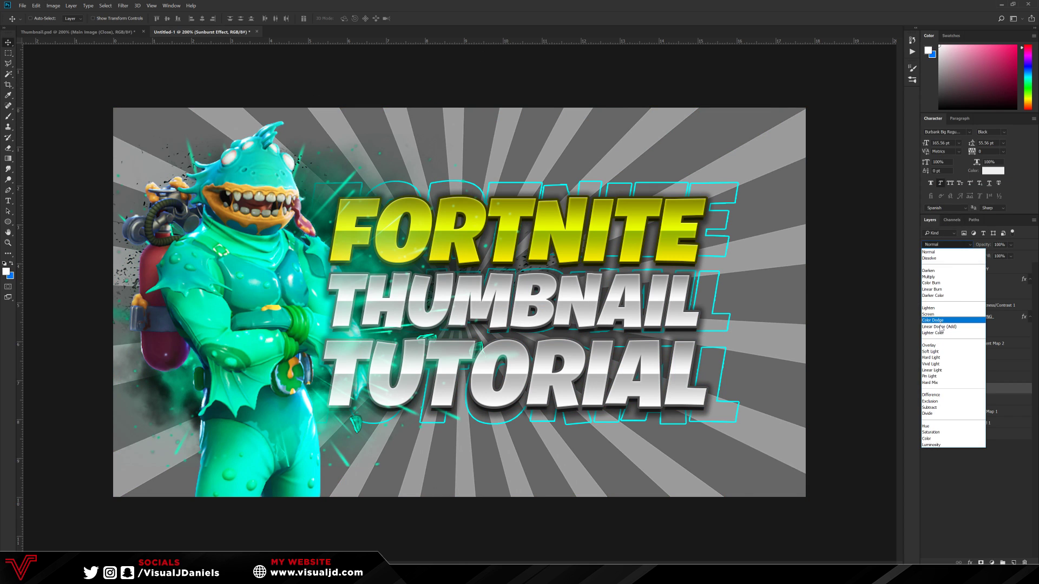
pyautogui.click(930, 345)
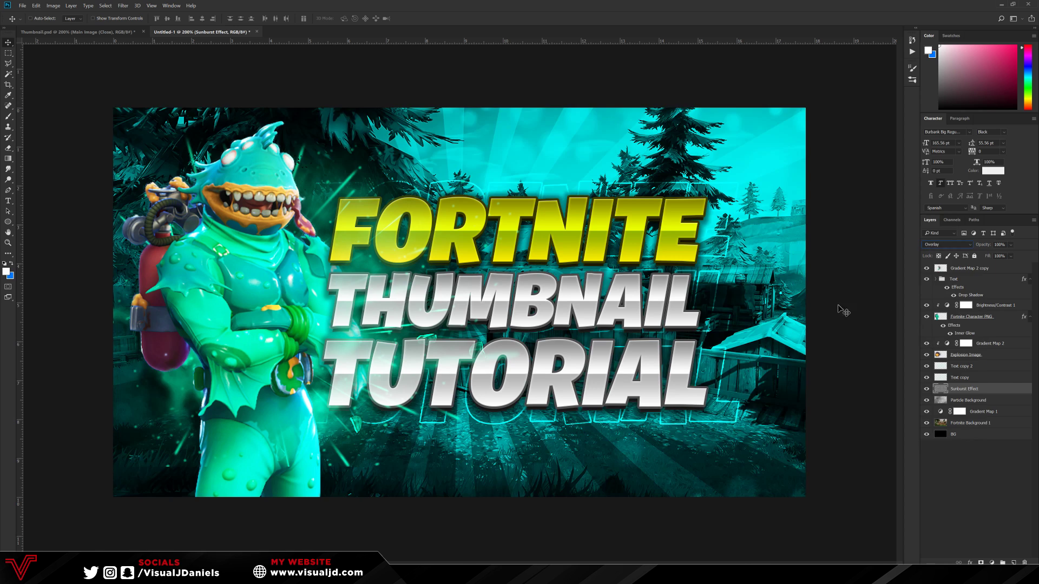
pyautogui.click(926, 388)
pyautogui.click(927, 389)
# Place the resource pack's Smoke Image on top of all layers and move it straight down over the lower half of the canvas.
pyautogui.hotkey('alt', '.')
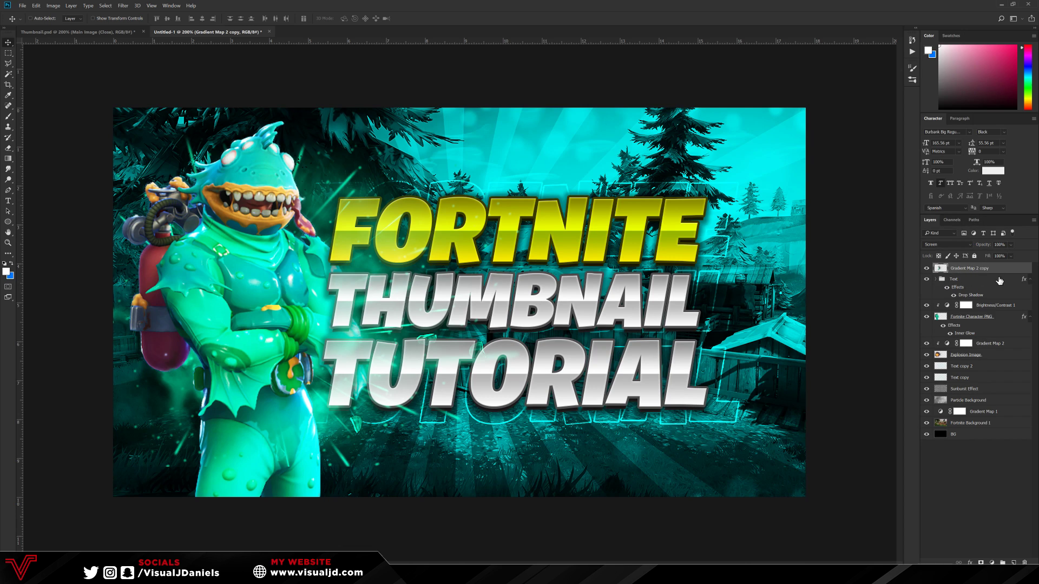
pyautogui.hotkey('alt', 'Tab')
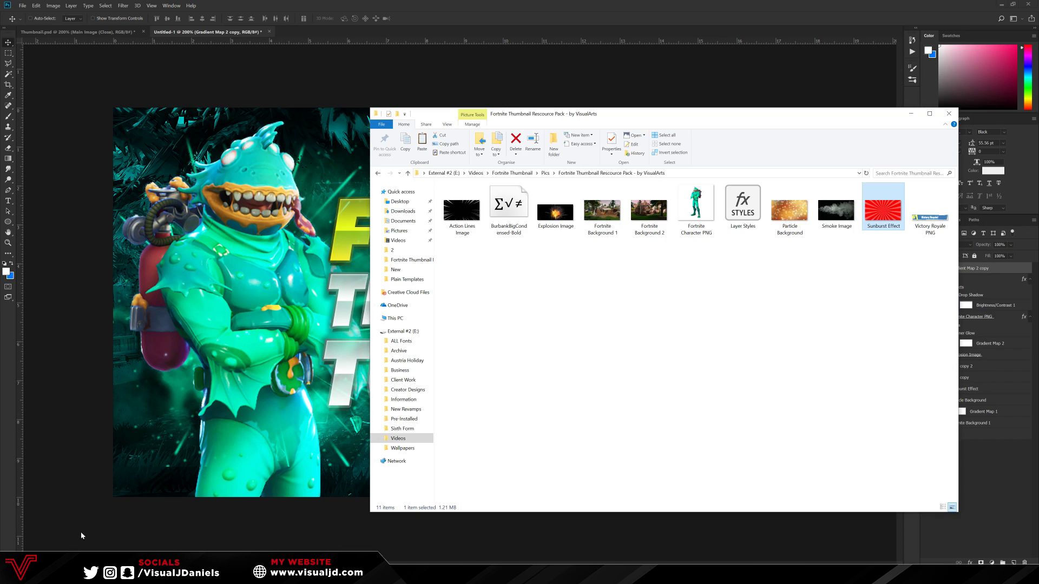
pyautogui.moveTo(842, 219); pyautogui.dragTo(488, 243)
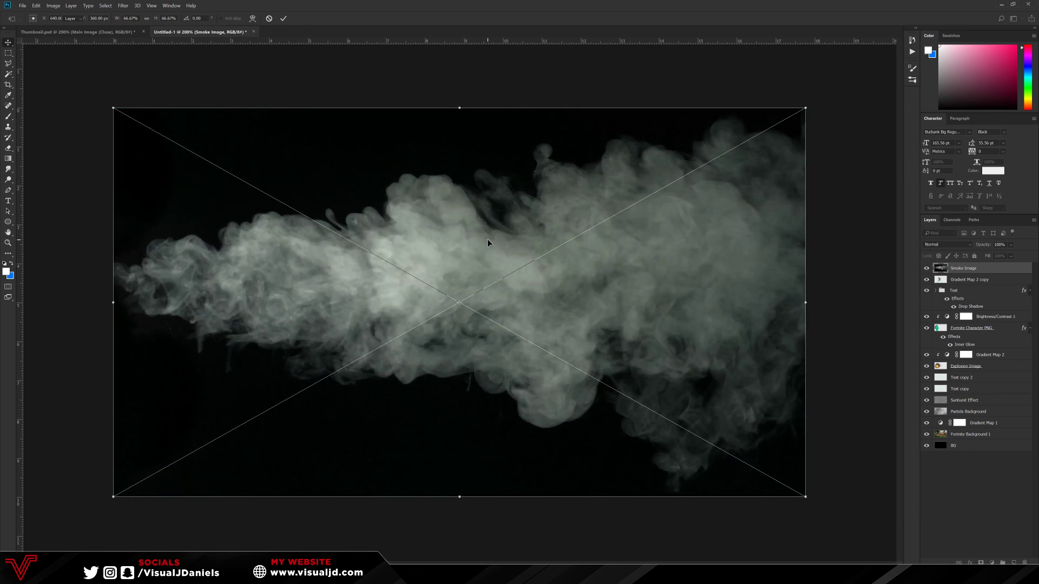
pyautogui.press('Return')
pyautogui.moveTo(551, 168); pyautogui.dragTo(552, 360)
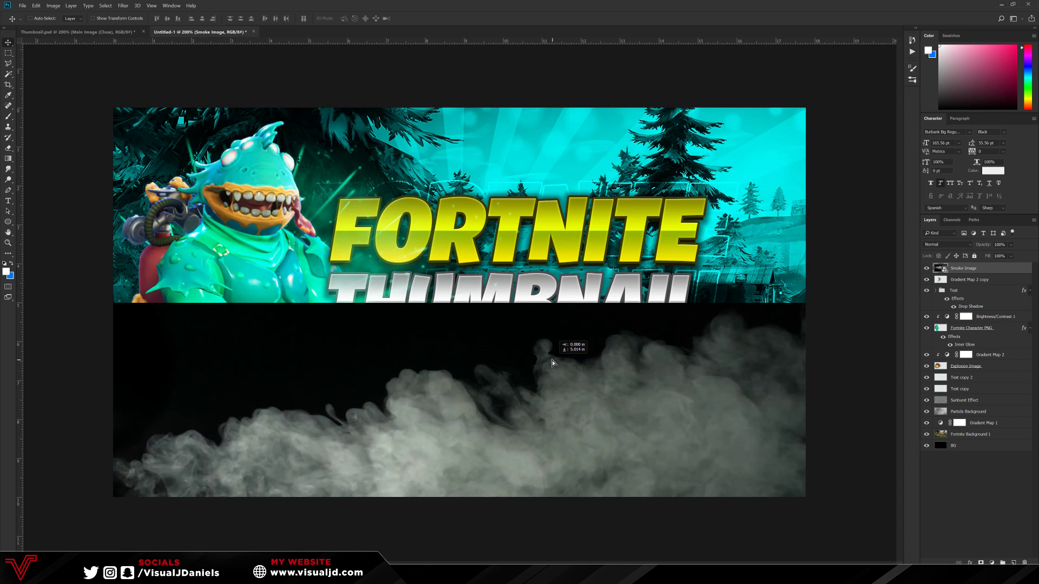
# Set the Smoke Image layer's blend mode to Screen and rasterize it.
pyautogui.click(957, 245)
pyautogui.click(955, 316)
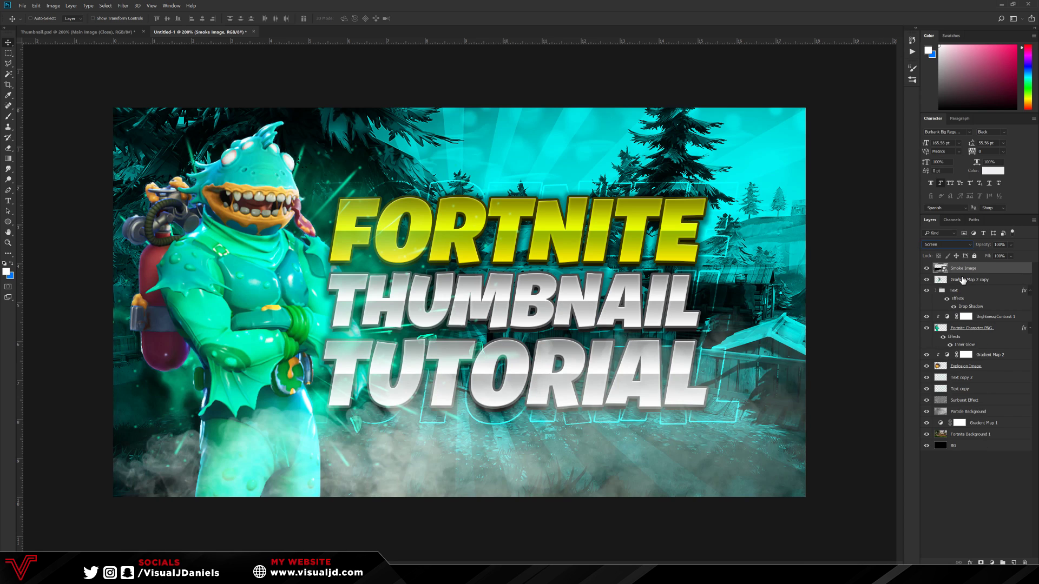
pyautogui.rightClick(979, 276)
pyautogui.click(914, 360)
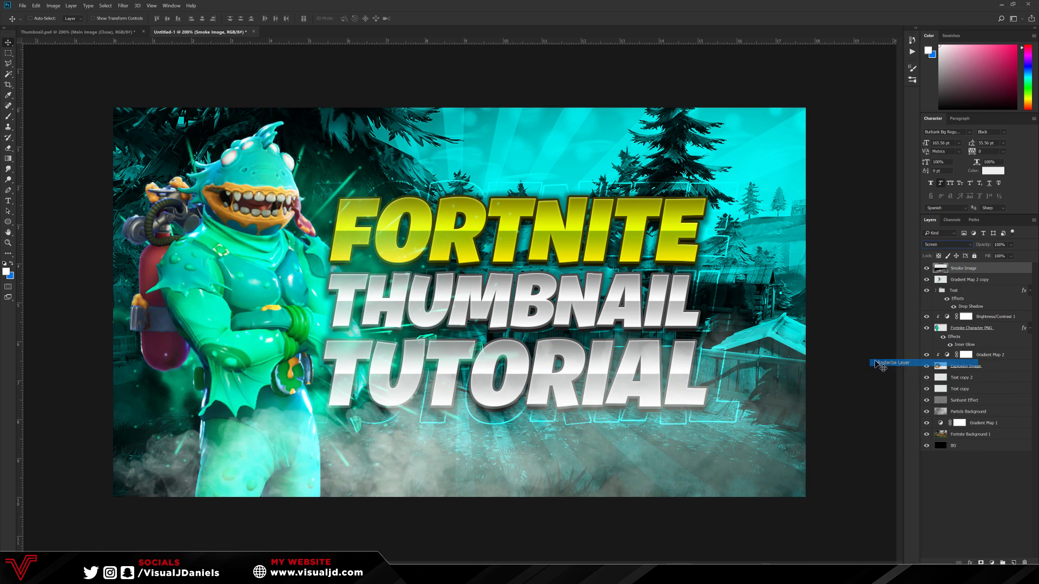
# Shift the smoke slightly lower on the canvas and reduce its layer opacity to 18%.
pyautogui.moveTo(652, 342); pyautogui.dragTo(683, 342)
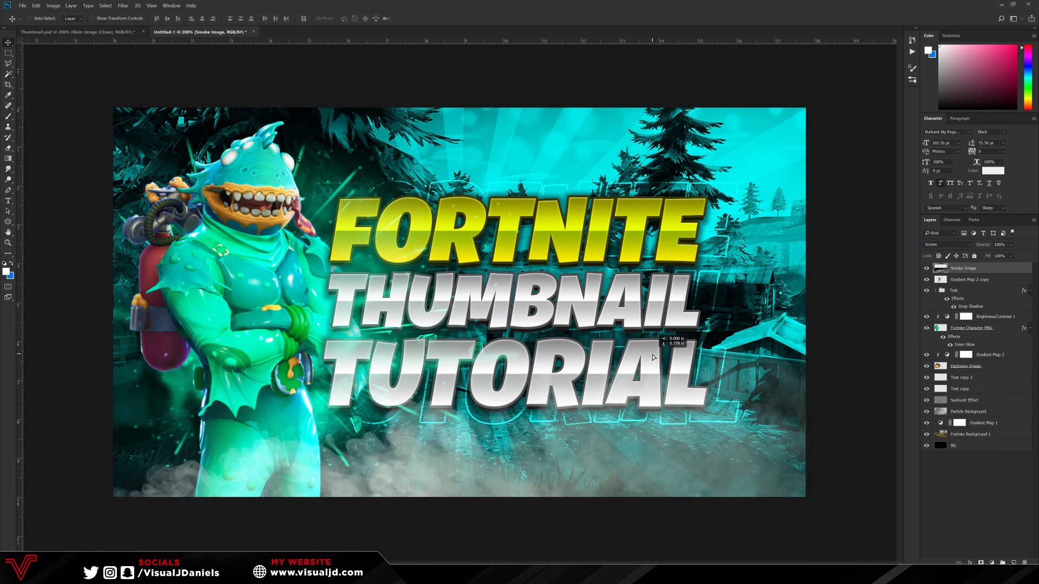
pyautogui.click(1010, 256)
pyautogui.moveTo(1010, 255); pyautogui.dragTo(1002, 256)
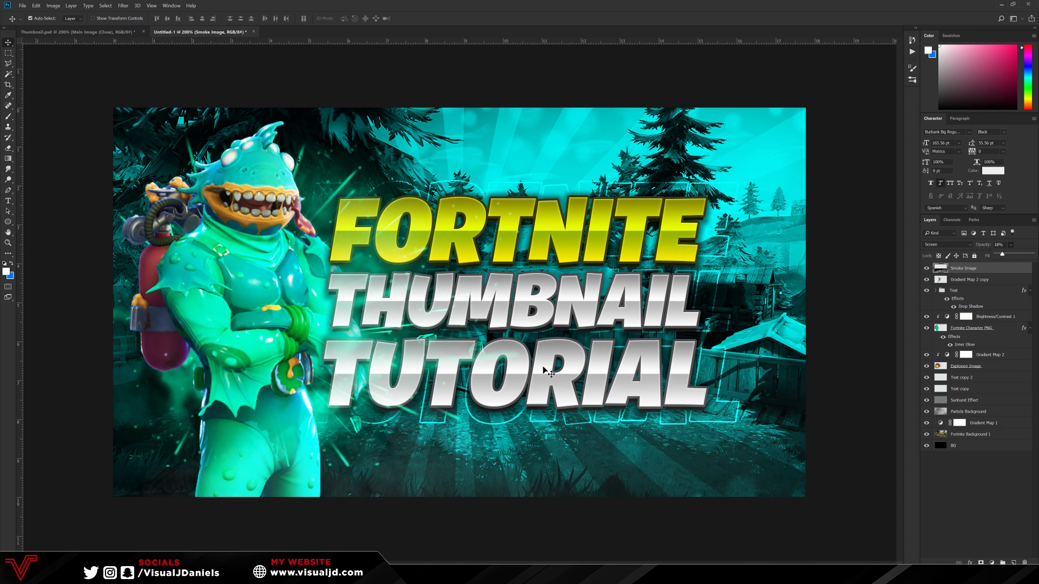
# Compare the current design with the finished reference thumbnail in Thumbnail.psd.
pyautogui.click(97, 244)
pyautogui.click(76, 32)
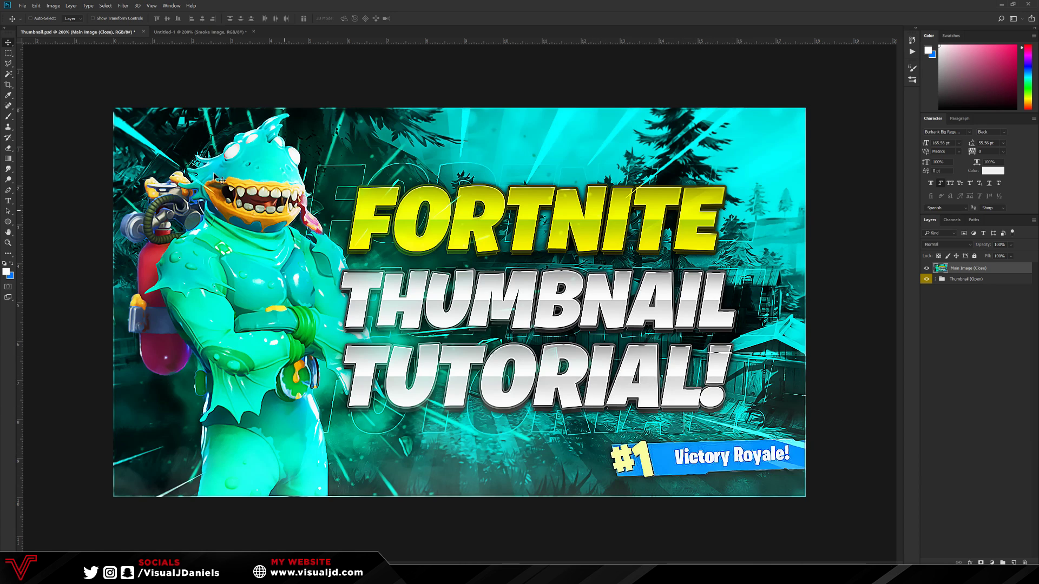
pyautogui.click(215, 32)
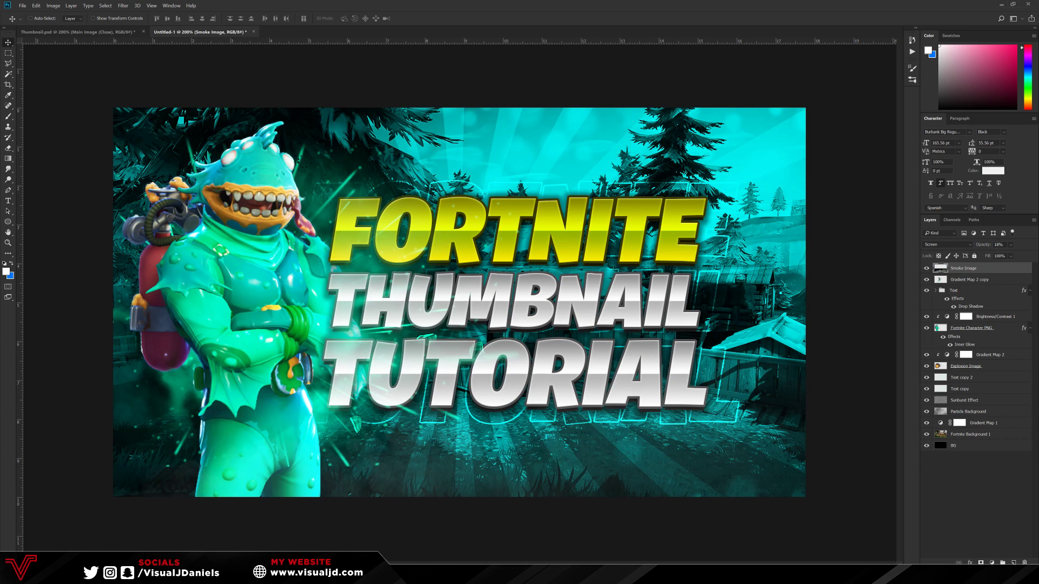
# Place the Victory Royale PNG, scale it to about 39%, tilt it slightly counter-clockwise and position it in the canvas's lower-right corner.
pyautogui.hotkey('alt', 'Tab')
pyautogui.moveTo(770, 240); pyautogui.dragTo(691, 327)
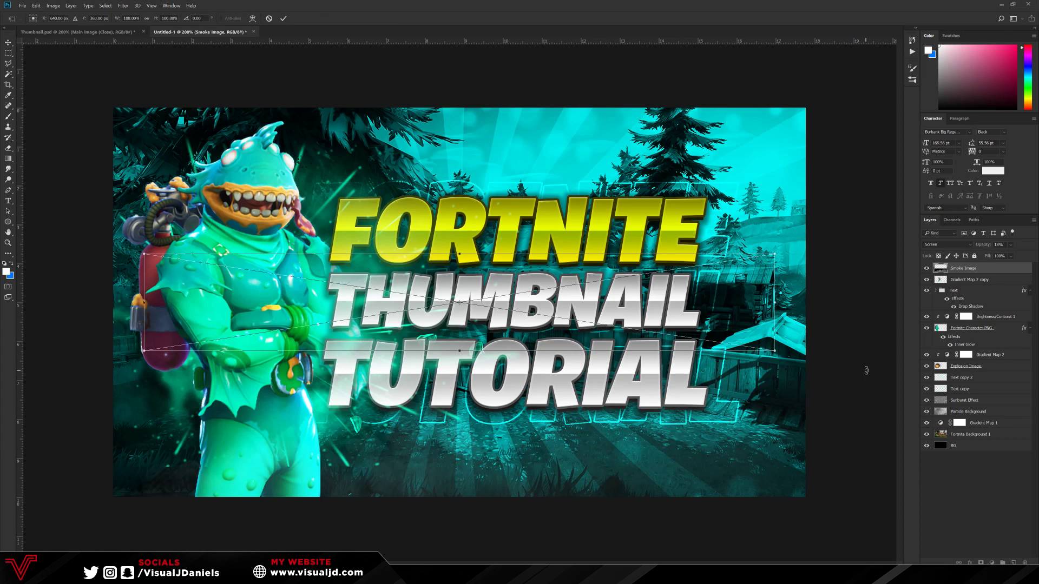
pyautogui.moveTo(774, 253); pyautogui.dragTo(841, 457)
pyautogui.moveTo(883, 429); pyautogui.dragTo(833, 451)
pyautogui.moveTo(866, 487); pyautogui.dragTo(871, 485)
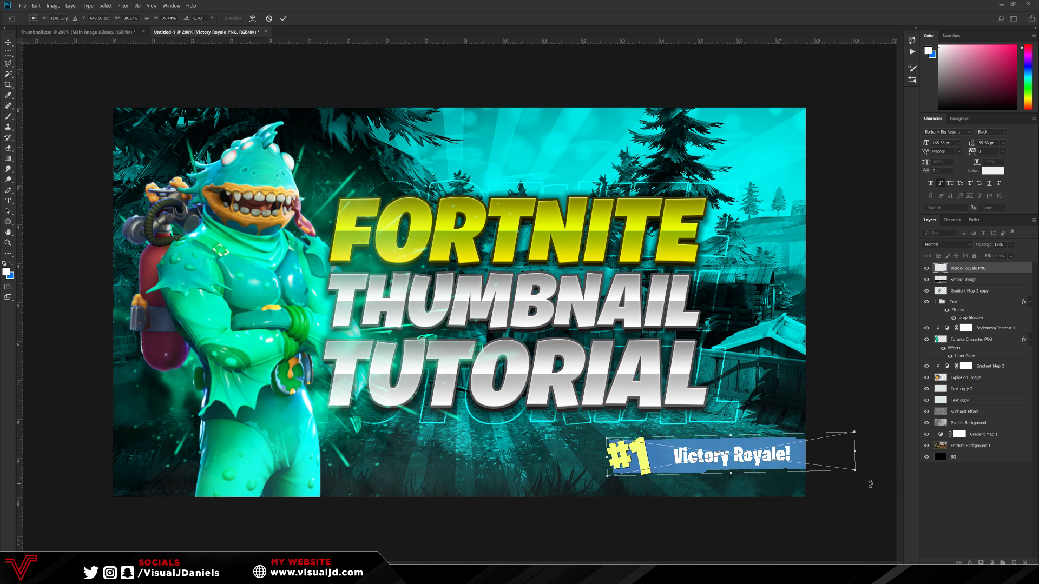
pyautogui.press('Return')
pyautogui.moveTo(838, 447); pyautogui.dragTo(804, 451)
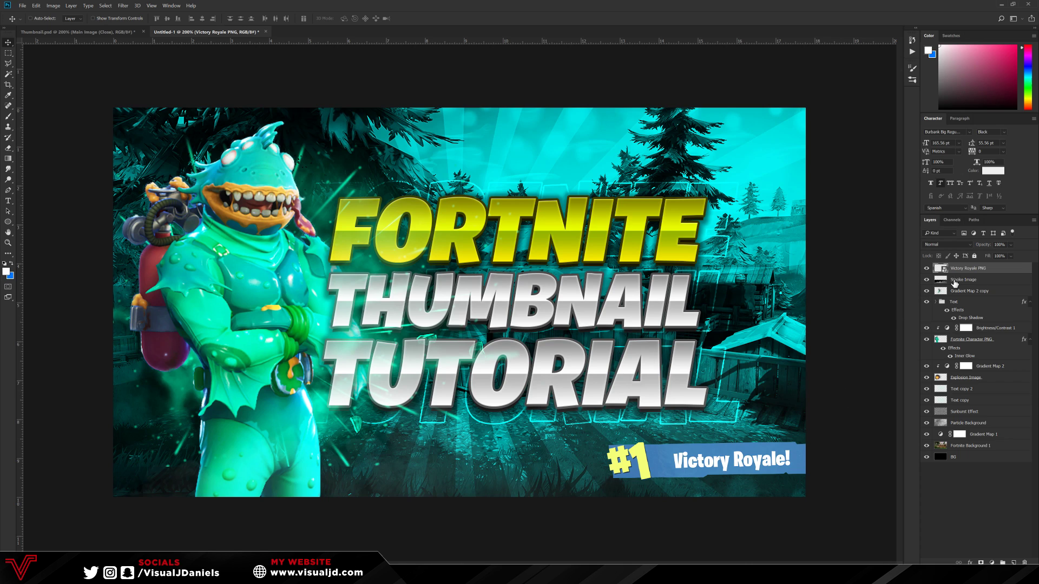
# Move the Victory Royale PNG layer directly above the Text group, below Gradient Map 2 copy, and rasterize it.
pyautogui.moveTo(983, 269); pyautogui.dragTo(990, 297)
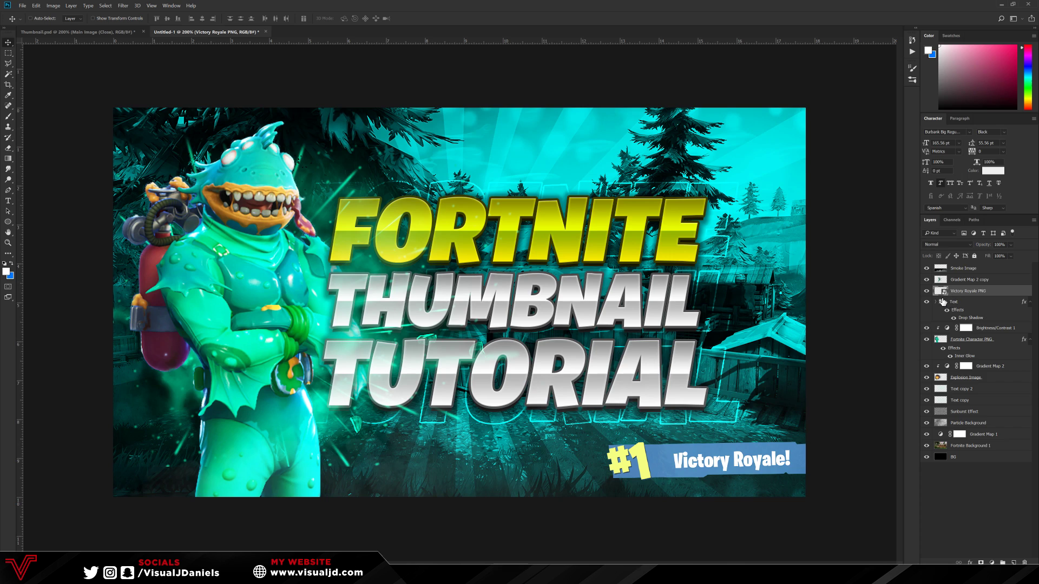
pyautogui.rightClick(991, 293)
pyautogui.click(963, 361)
# Add a Brightness/Contrast adjustment clipped to the Victory Royale PNG layer with contrast set to 52.
pyautogui.click(991, 563)
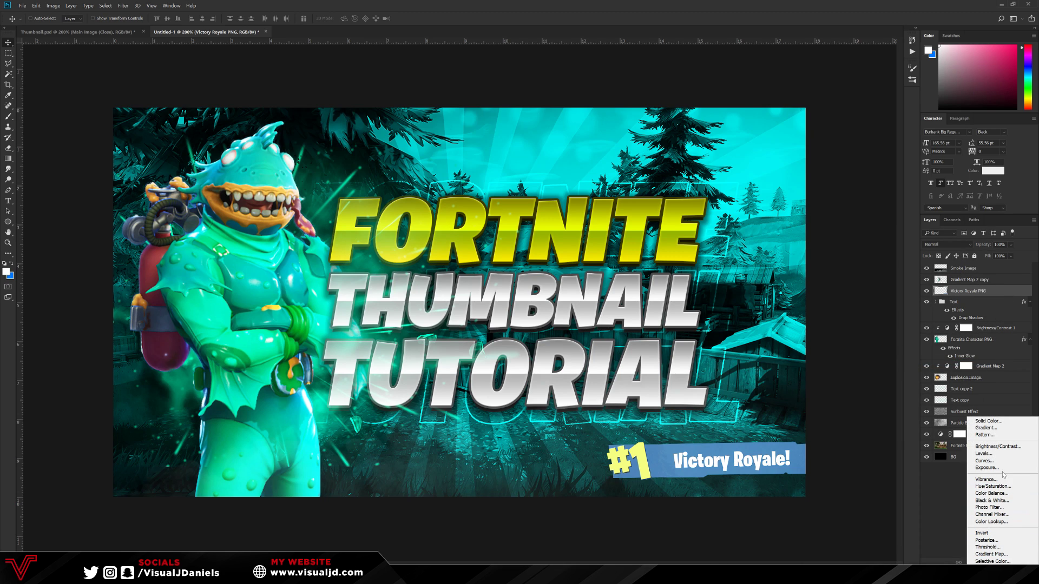
pyautogui.click(1004, 452)
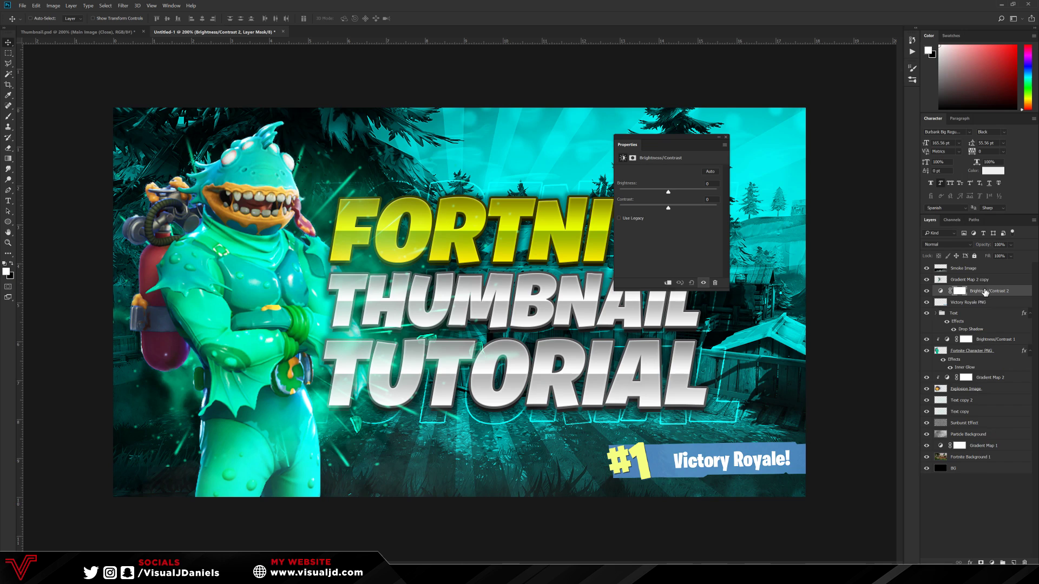
pyautogui.rightClick(985, 291)
pyautogui.click(915, 377)
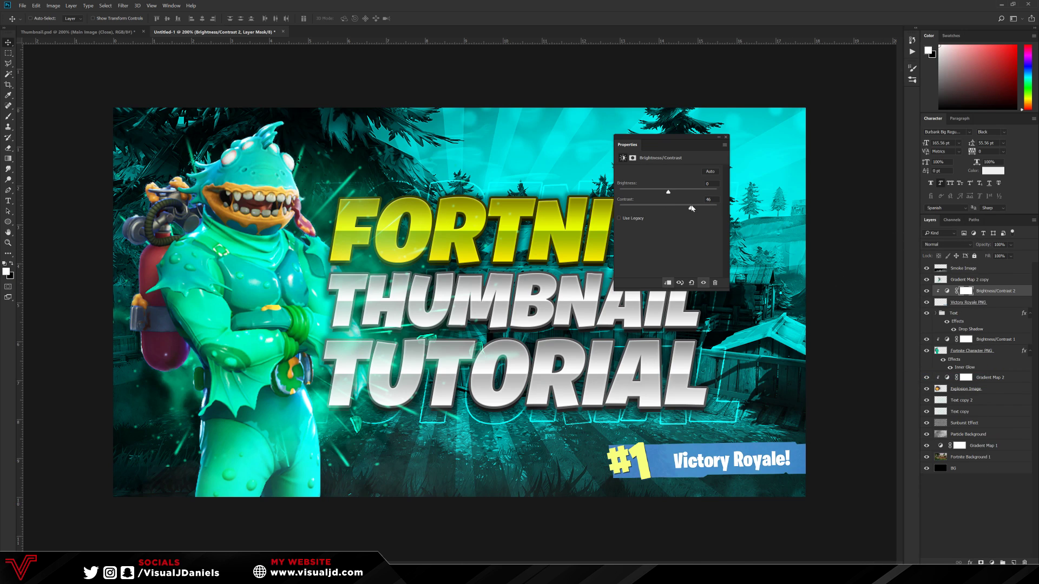
# Add a Hue/Saturation adjustment clipped to the Victory Royale banner and raise its saturation to +53.
pyautogui.click(992, 563)
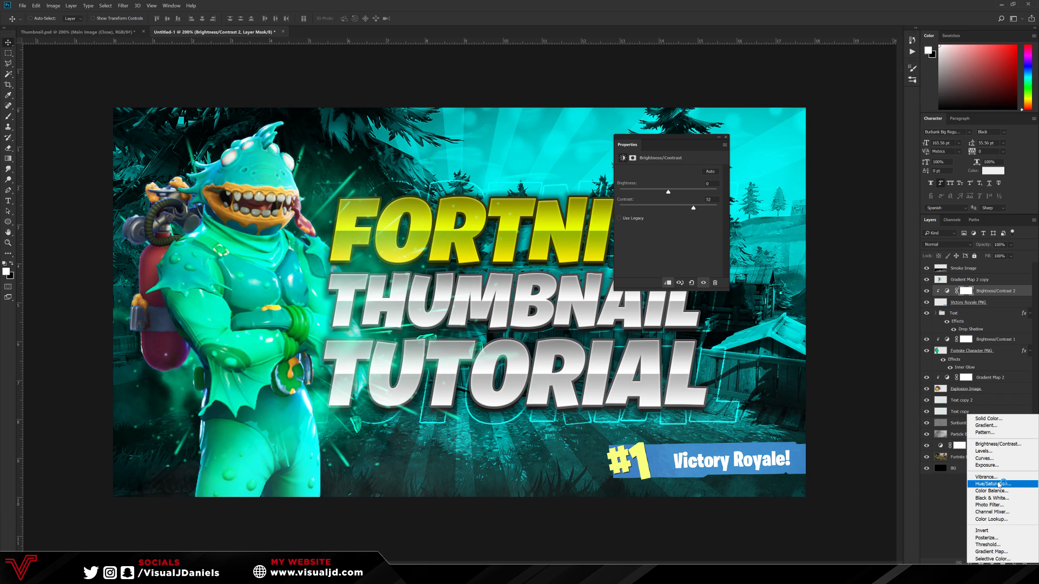
pyautogui.click(999, 485)
pyautogui.rightClick(1001, 298)
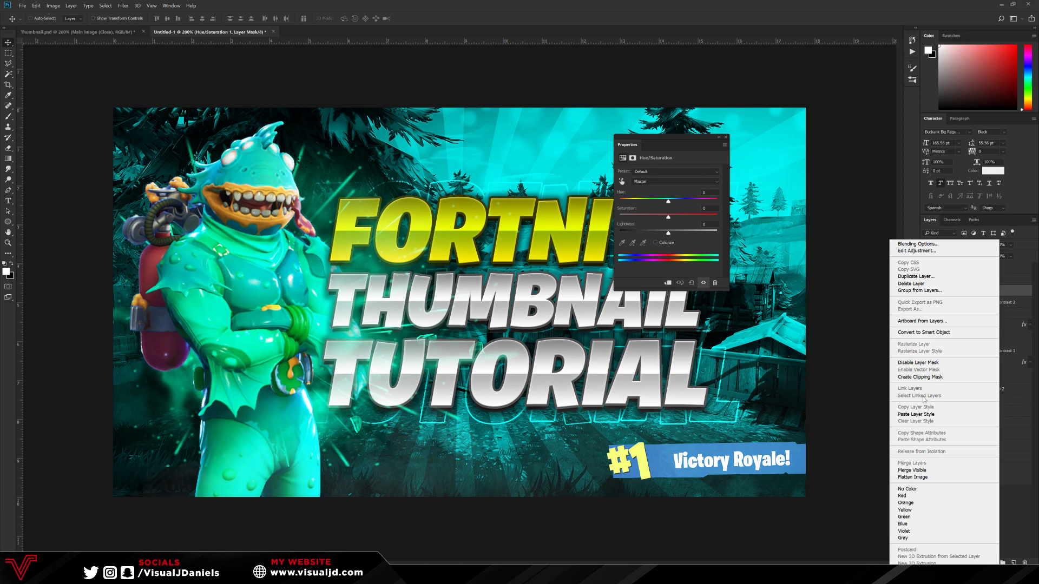
pyautogui.click(920, 377)
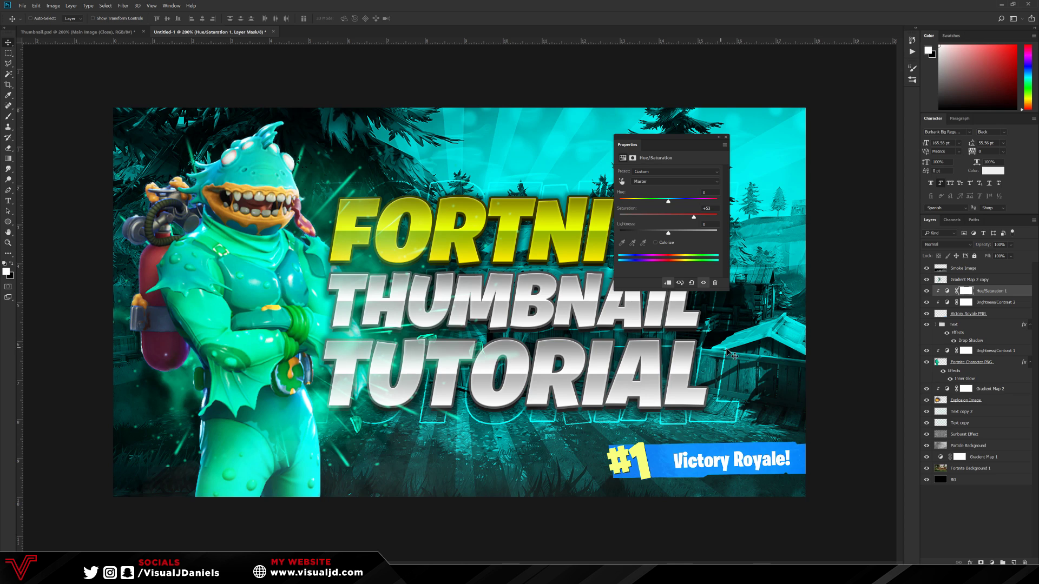
pyautogui.click(726, 138)
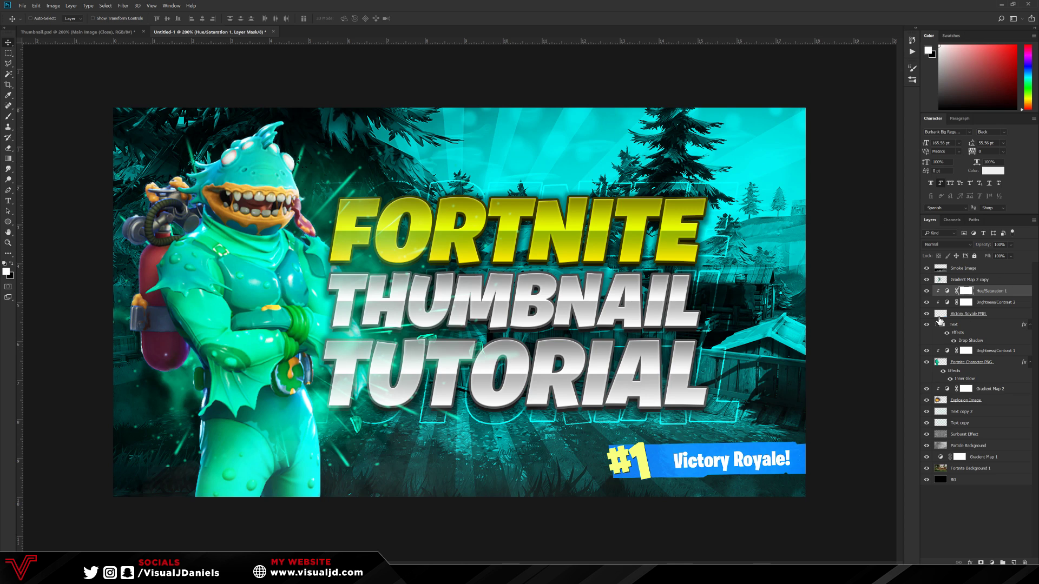
# Add a black Multiply drop shadow to the Victory Royale PNG layer, adjusting its size and lowering its opacity.
pyautogui.doubleClick(1011, 315)
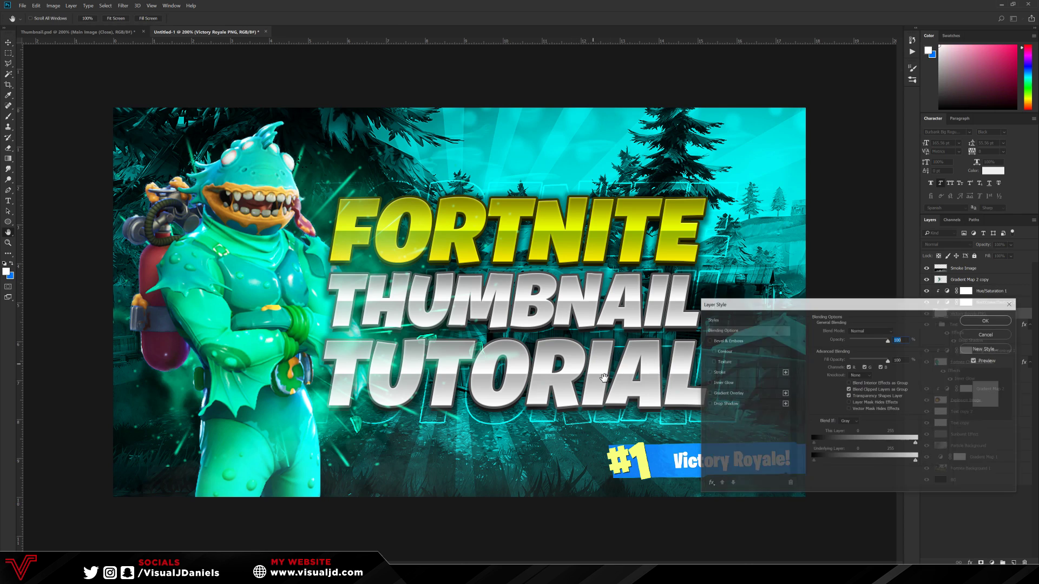
pyautogui.moveTo(876, 342); pyautogui.dragTo(867, 343)
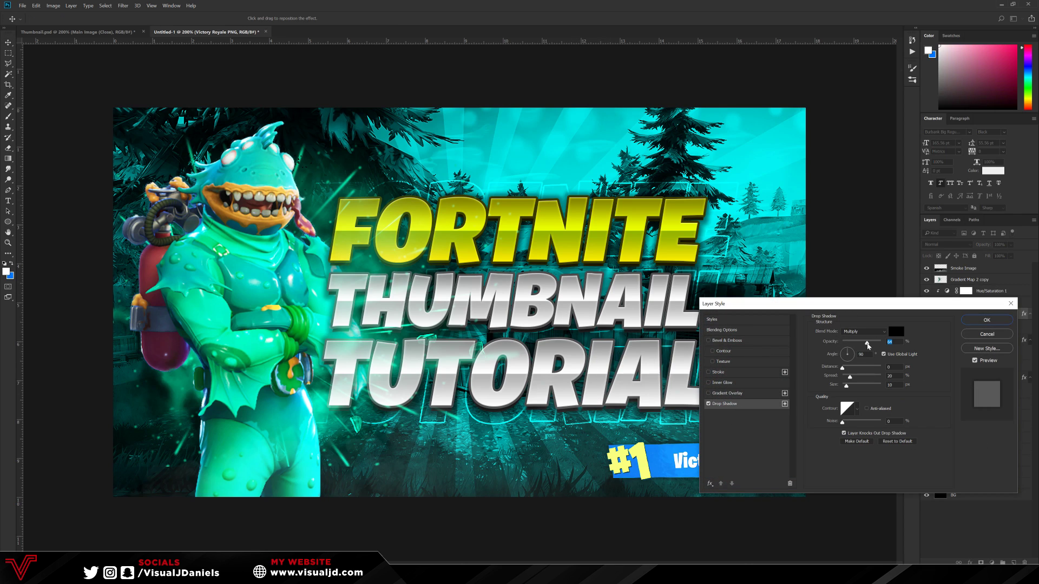
pyautogui.moveTo(847, 386); pyautogui.dragTo(848, 389)
pyautogui.moveTo(862, 343); pyautogui.dragTo(855, 346)
pyautogui.click(987, 320)
pyautogui.keyDown('ctrl'); pyautogui.click(681, 276); pyautogui.keyUp('ctrl')
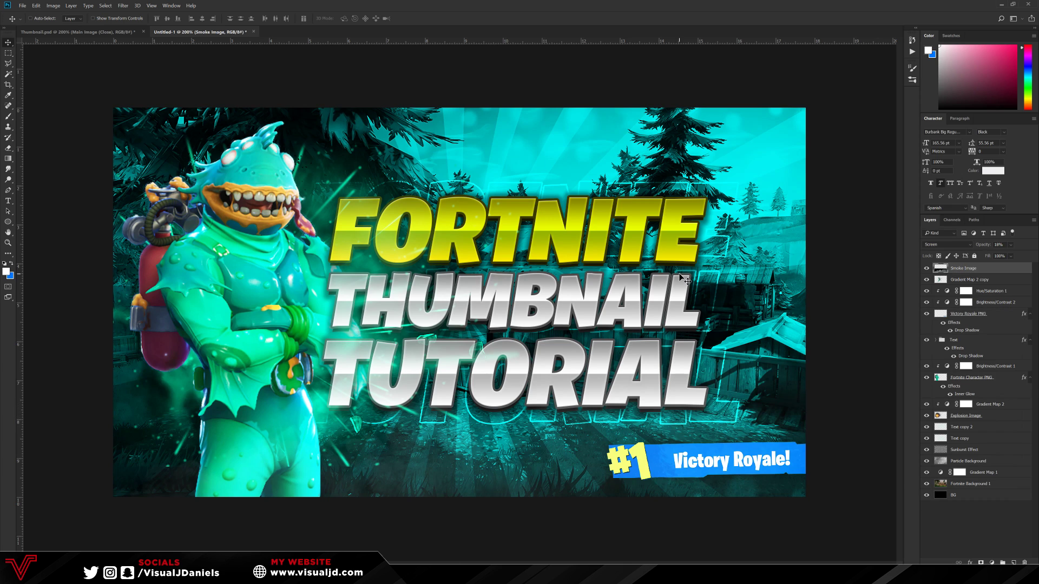
# Check the finished Thumbnail.psd for reference, add a new top layer in the working document and select the entire canvas with a rectangular marquee.
pyautogui.click(79, 34)
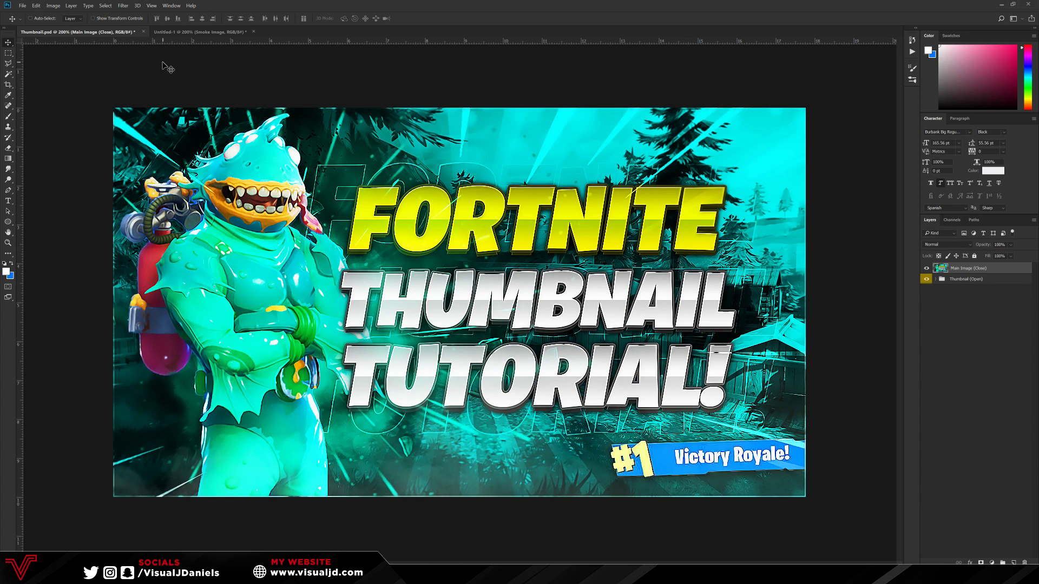
pyautogui.click(163, 32)
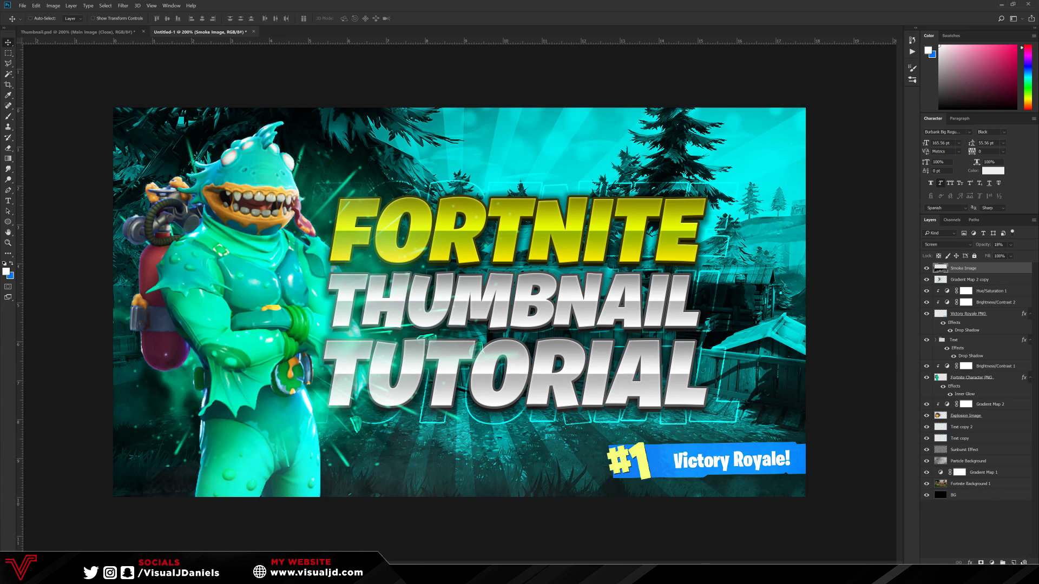
pyautogui.click(1014, 563)
pyautogui.click(9, 54)
pyautogui.moveTo(102, 95); pyautogui.dragTo(954, 553)
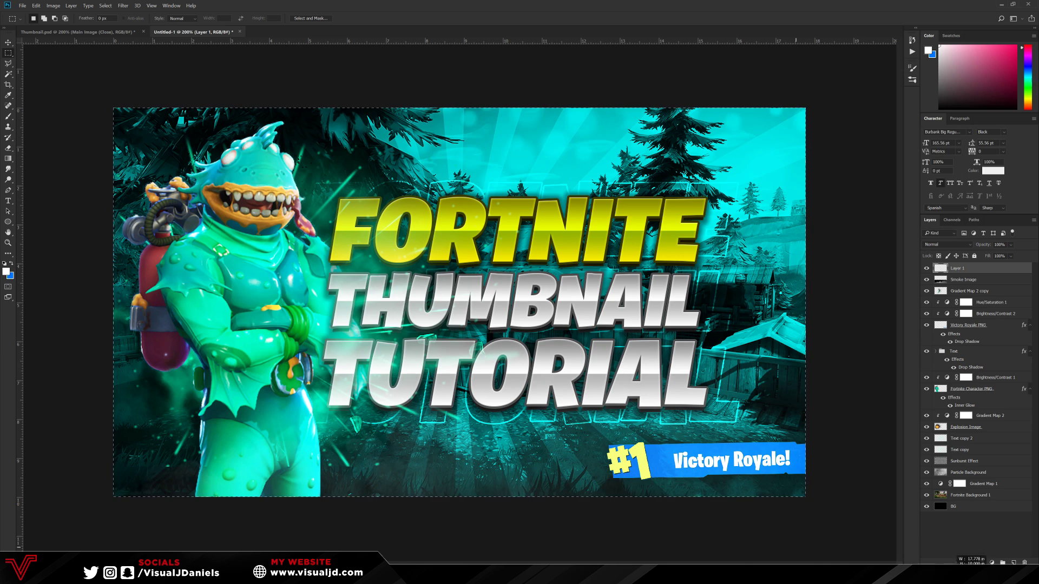
# Stroke the canvas selection with a 2 px white line located inside, and deselect.
pyautogui.rightClick(559, 292)
pyautogui.click(578, 399)
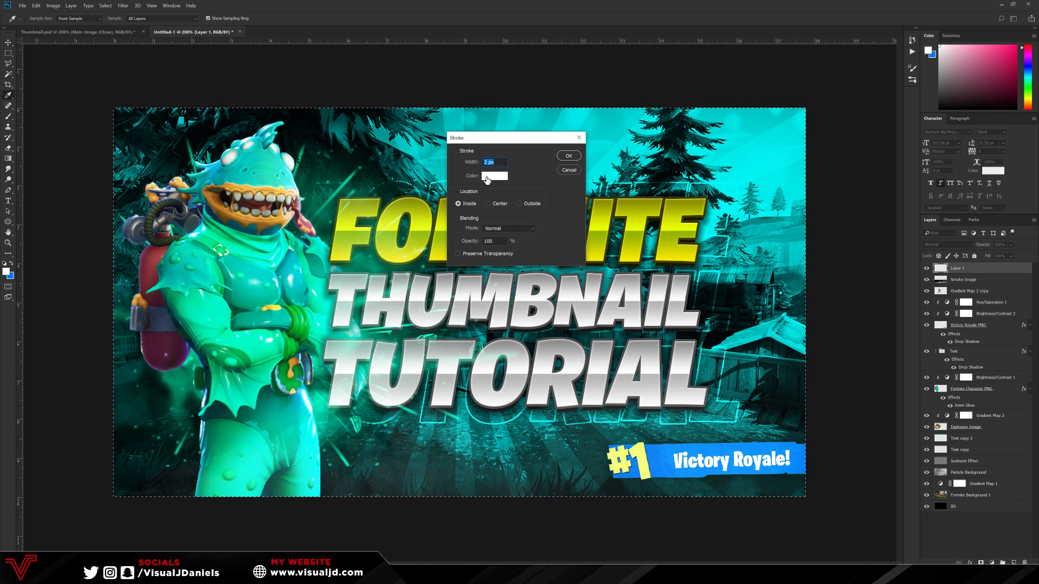
pyautogui.click(493, 176)
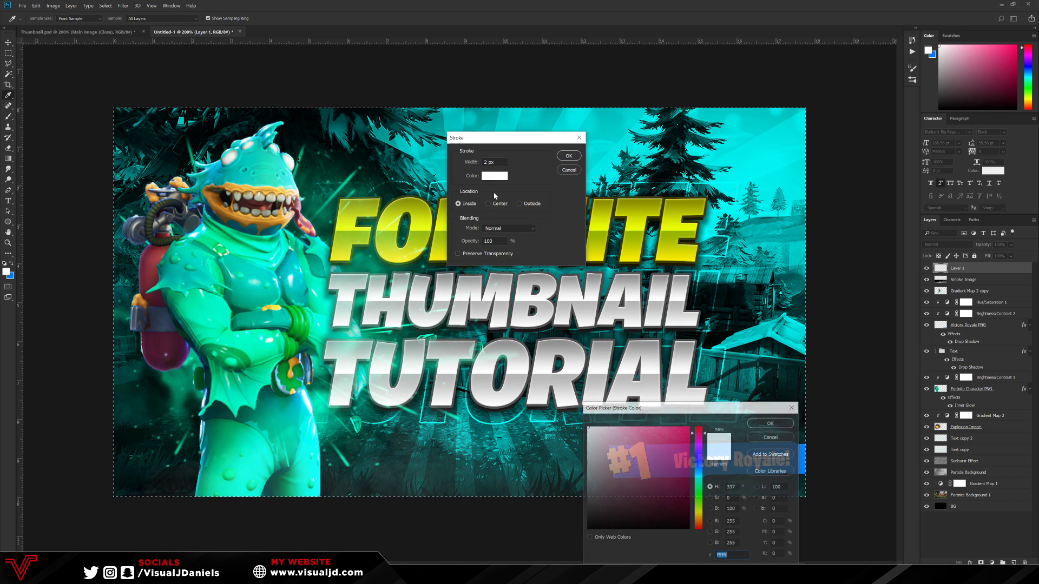
pyautogui.click(772, 426)
pyautogui.click(569, 156)
pyautogui.hotkey('ctrl', 'd')
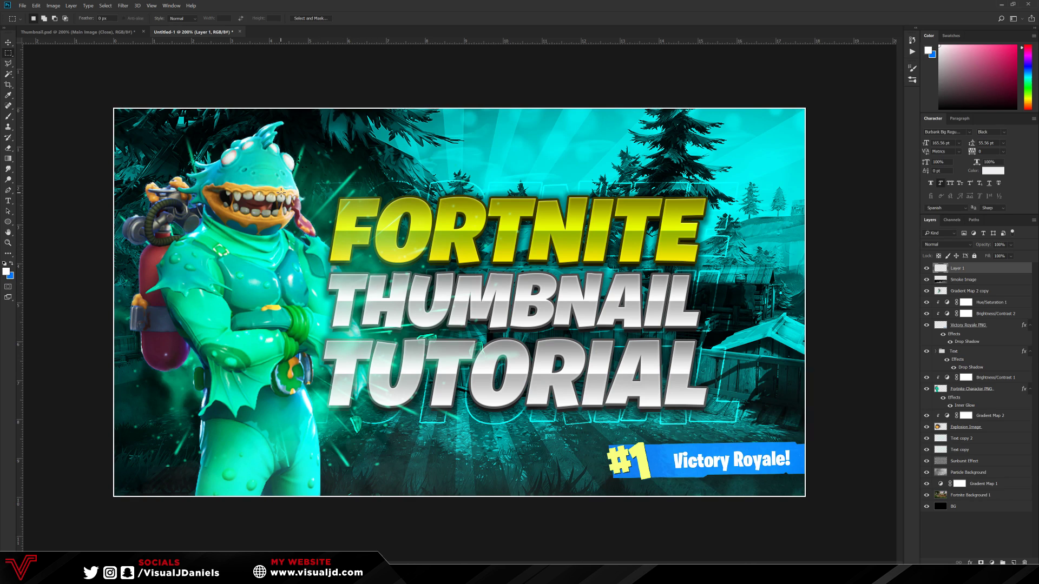
# Set the white border layer's blend mode to Overlay.
pyautogui.press('v')
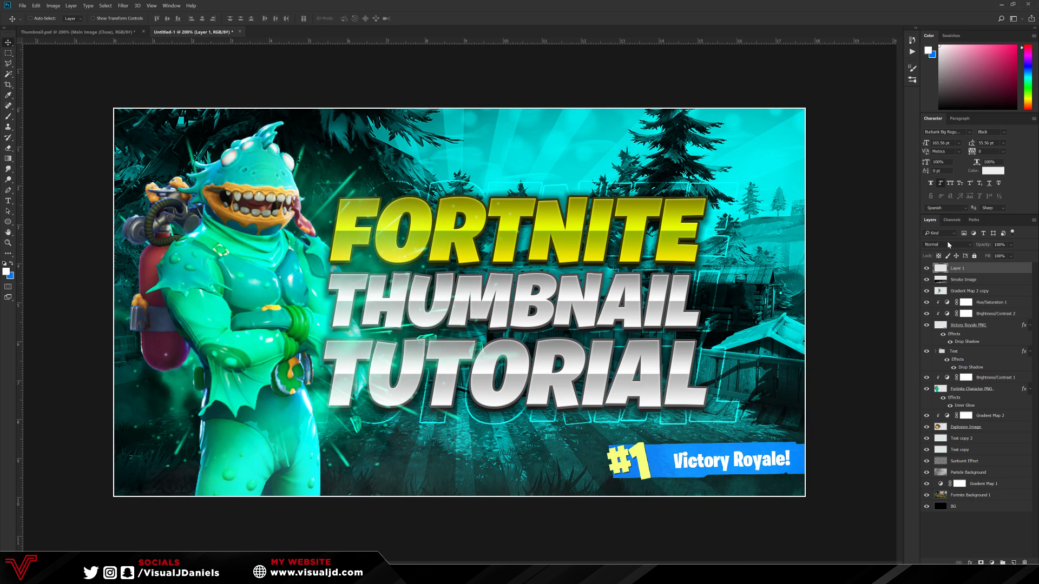
pyautogui.click(948, 245)
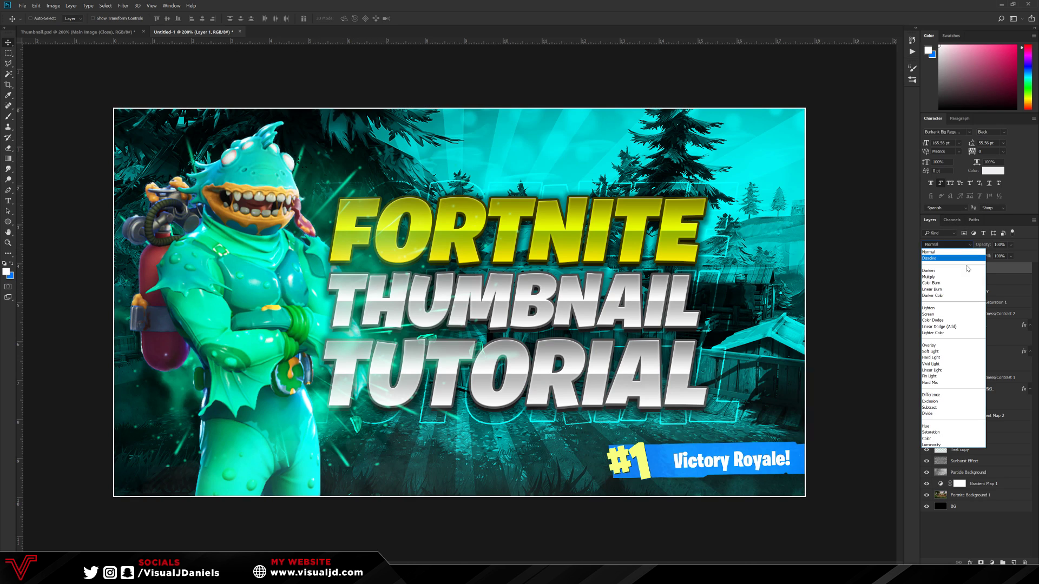
pyautogui.click(939, 347)
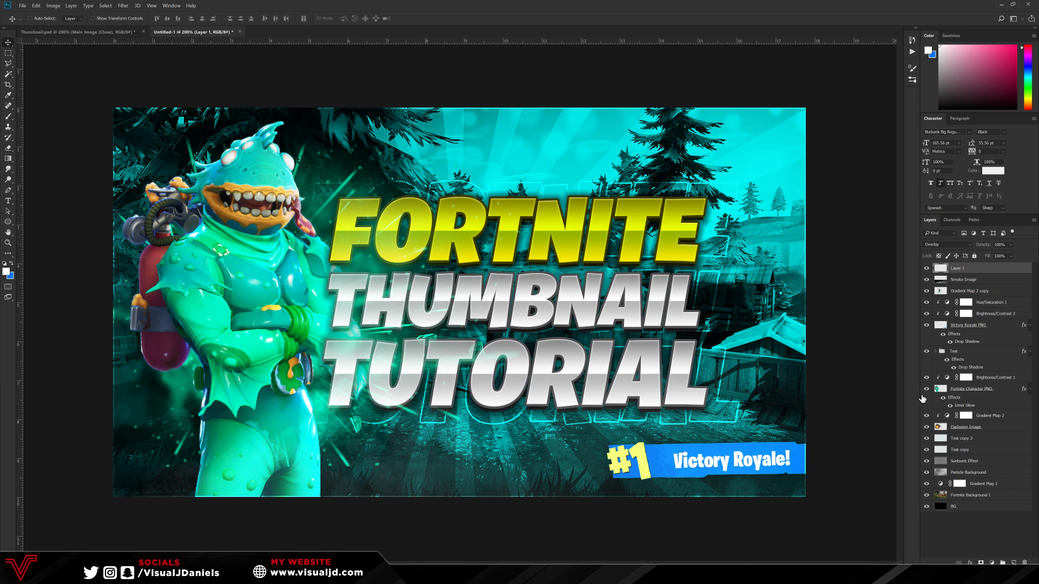
# Add a Brightness/Contrast adjustment above all layers with contrast set to 42.
pyautogui.click(992, 563)
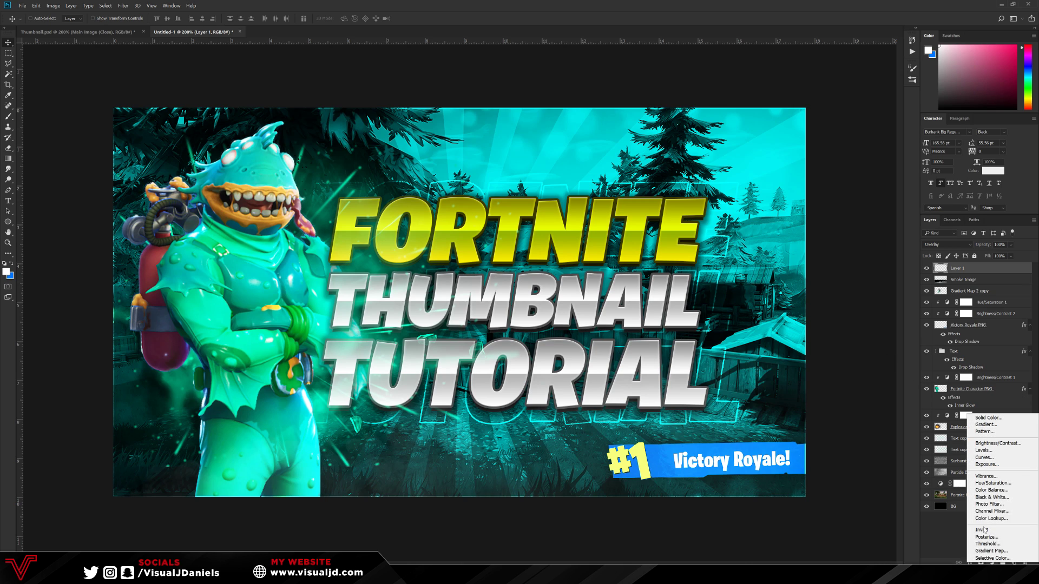
pyautogui.click(998, 444)
pyautogui.click(692, 207)
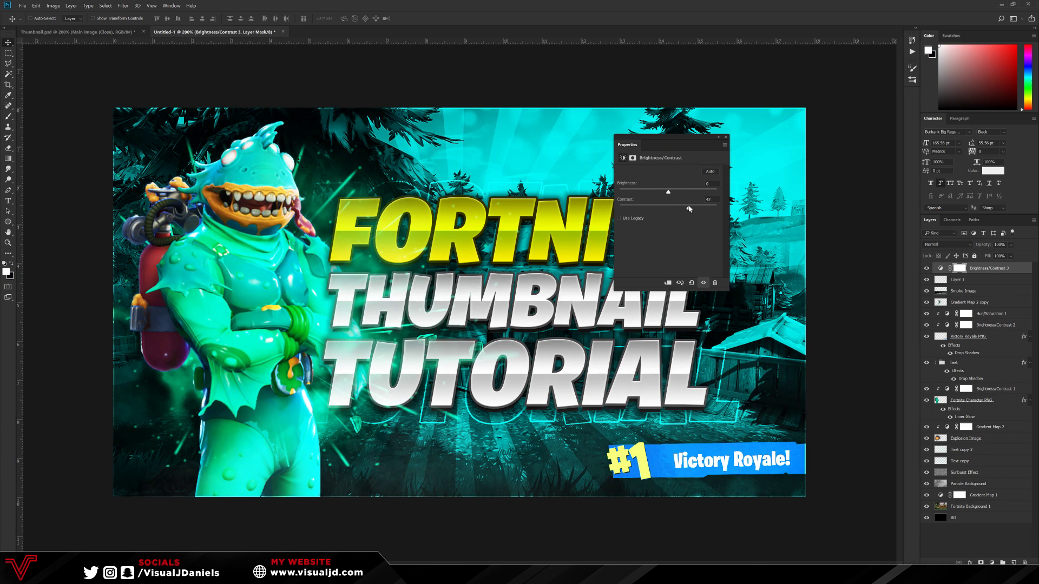
# Add a Hue/Saturation adjustment on top of the whole thumbnail with saturation set to +32.
pyautogui.click(992, 563)
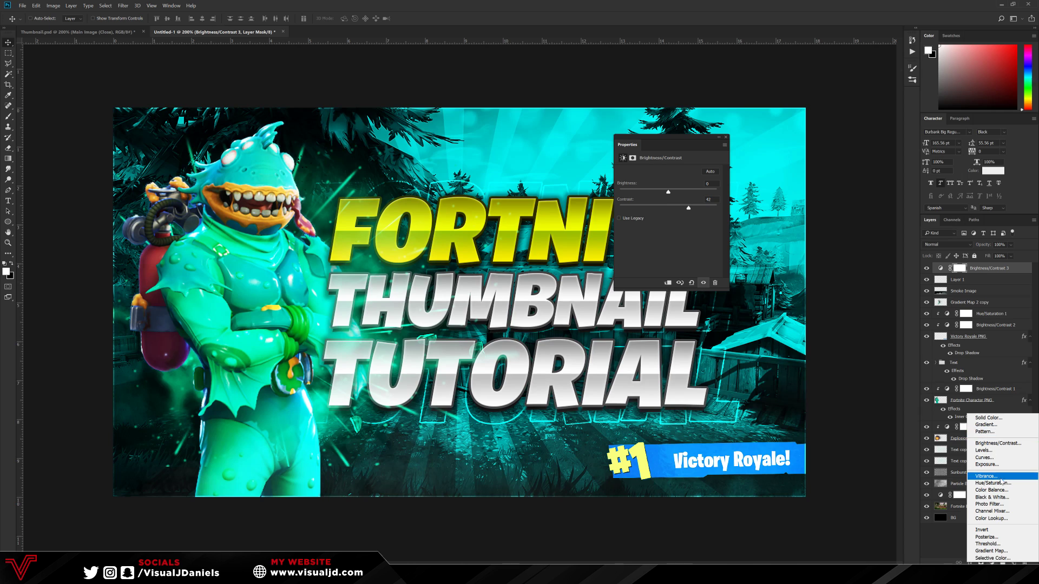
pyautogui.click(1000, 483)
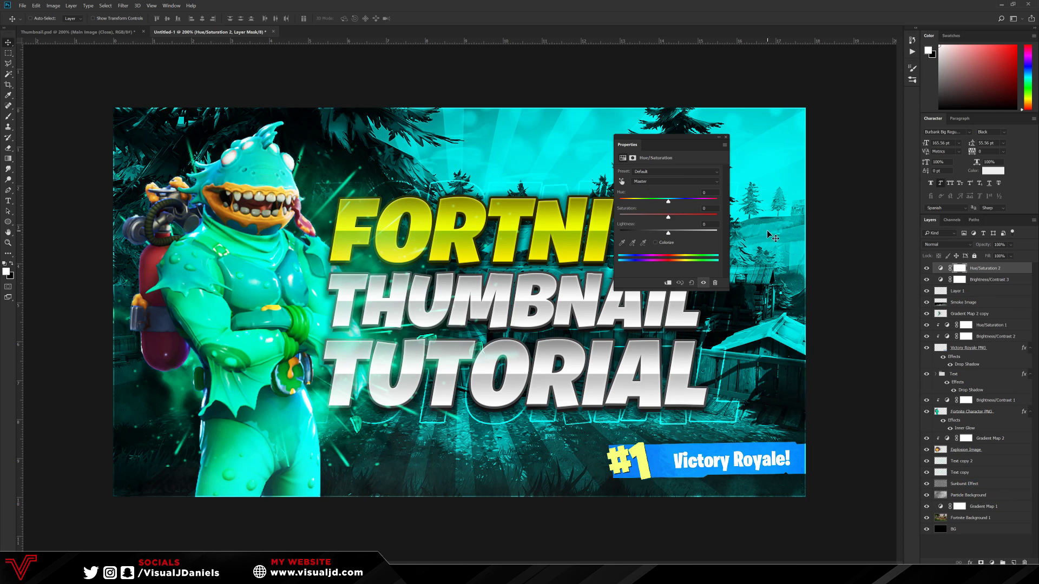
pyautogui.click(684, 216)
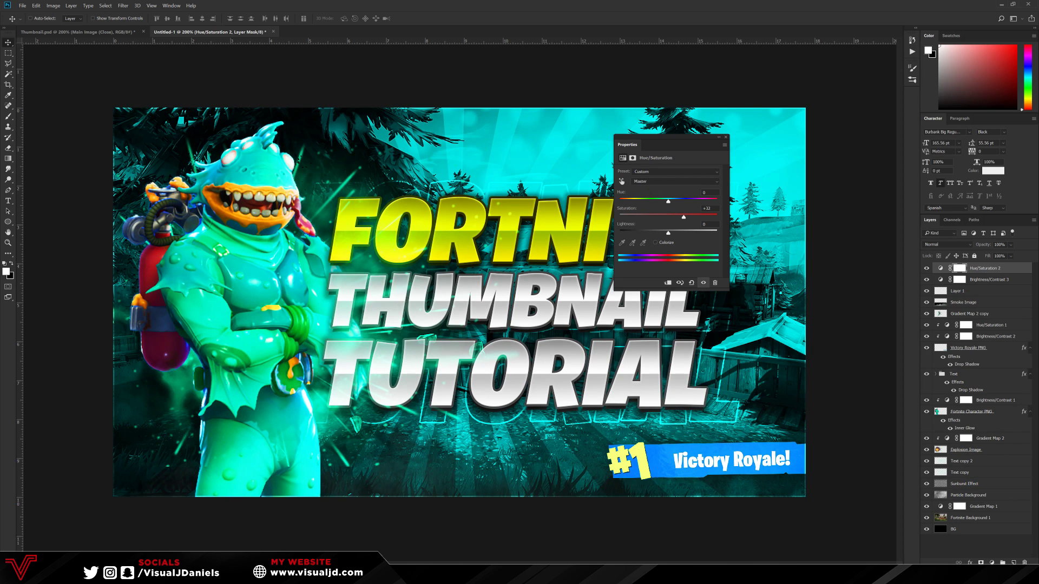
# Add a Curves adjustment on top and shape a gentle S-curve, darkening the shadows and brightening the highlights.
pyautogui.click(992, 562)
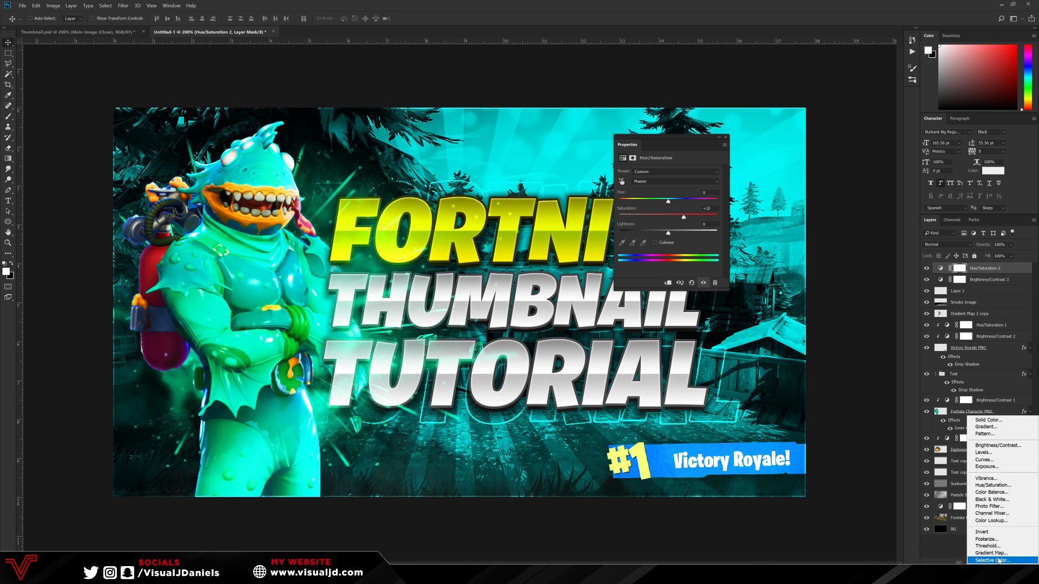
pyautogui.click(985, 460)
pyautogui.moveTo(644, 263)
pyautogui.mouseDown()
pyautogui.moveTo(644, 253)
pyautogui.moveTo(643, 266)
pyautogui.mouseUp()
pyautogui.moveTo(707, 204); pyautogui.dragTo(709, 193)
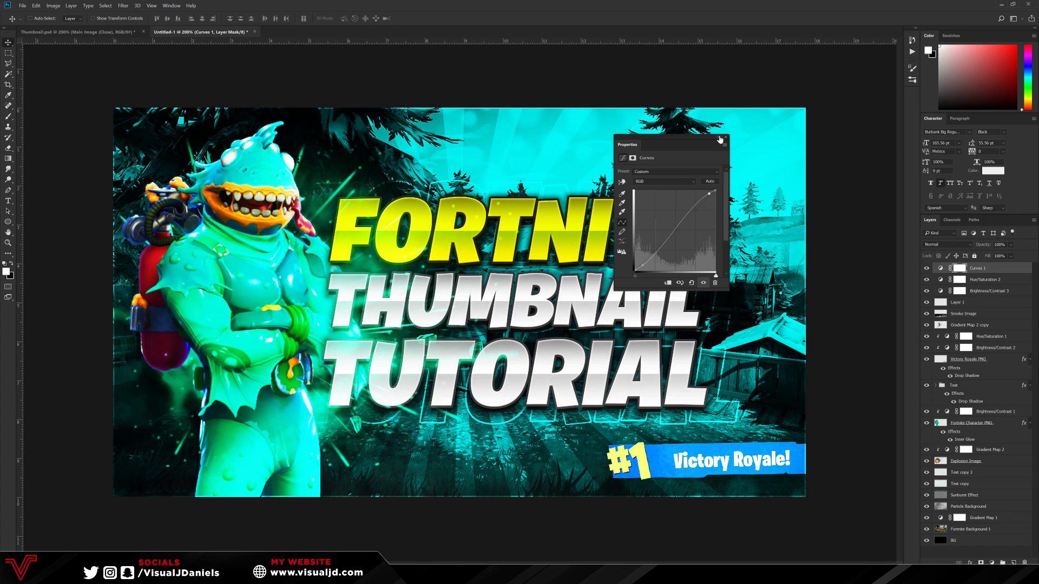
pyautogui.moveTo(642, 266); pyautogui.dragTo(642, 266)
pyautogui.click(726, 138)
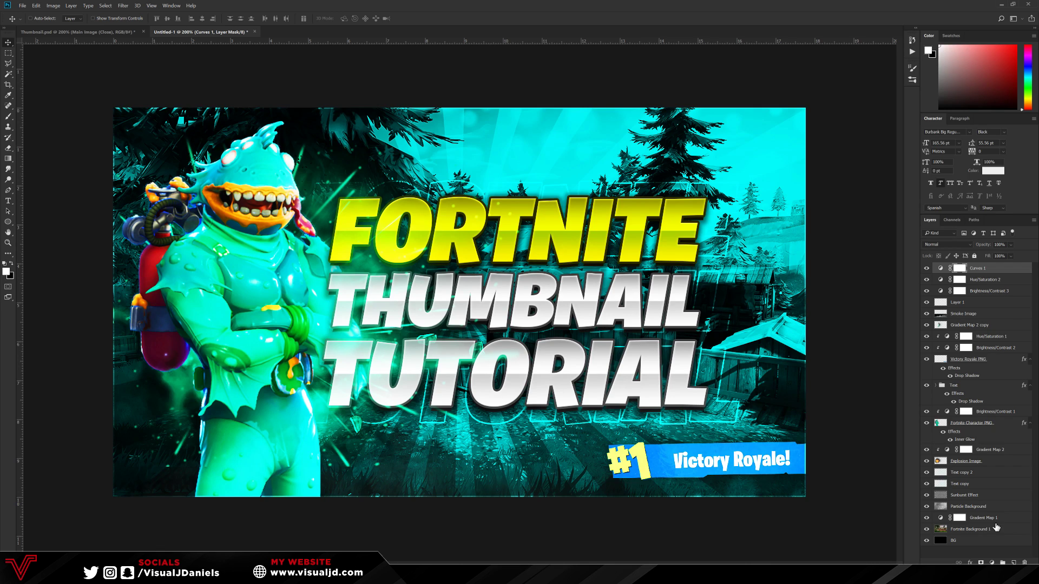
# Group all layers from Curves 1 down to BG and name the group PSD.
pyautogui.keyDown('shift'); pyautogui.click(974, 541); pyautogui.keyUp('shift')
pyautogui.hotkey('ctrl', 'g')
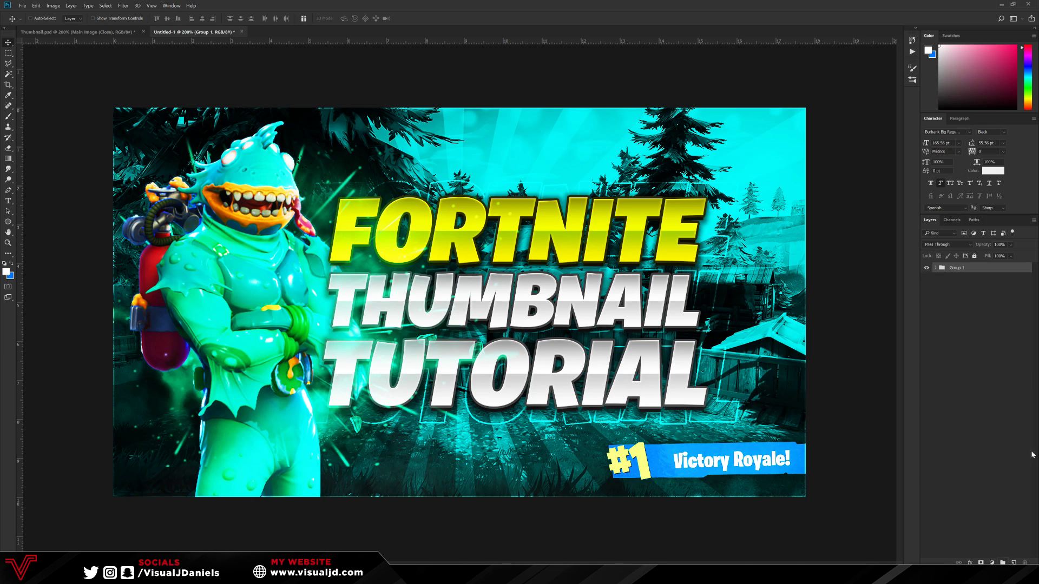
pyautogui.doubleClick(959, 268)
pyautogui.write('PSD')
pyautogui.press('Return')
# Duplicate the PSD group, merge the duplicate into a single layer and name it Image.
pyautogui.hotkey('ctrl', 'j')
pyautogui.hotkey('ctrl', 'e')
pyautogui.doubleClick(953, 269)
pyautogui.press('BackSpace')
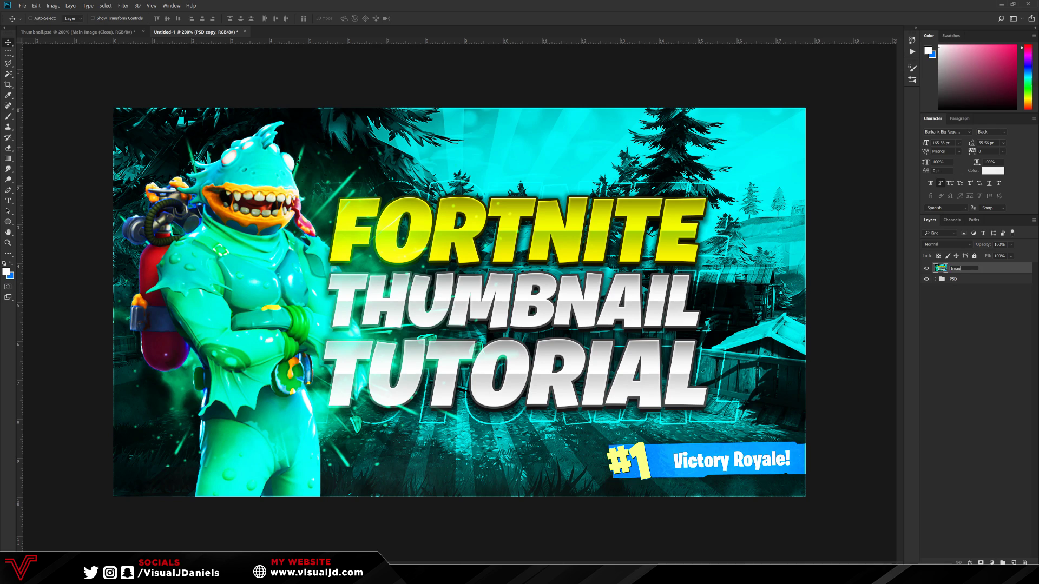
pyautogui.write('Image')
pyautogui.press('Return')
# Duplicate the Image layer and apply a High Pass filter with a 1.5-pixel radius to the copy.
pyautogui.hotkey('ctrl', 'j')
pyautogui.click(123, 6)
pyautogui.moveTo(150, 160)
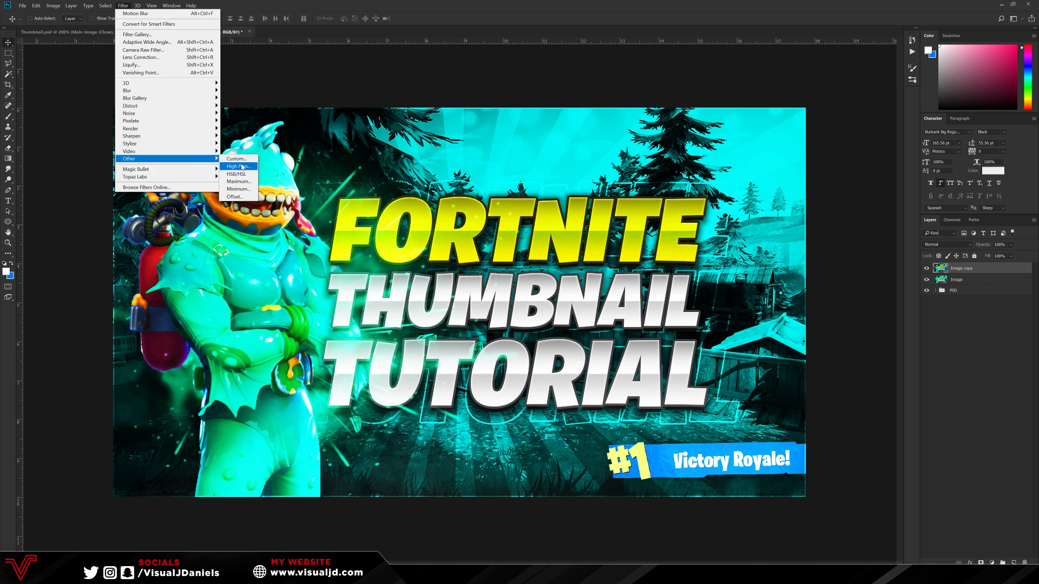
pyautogui.click(244, 167)
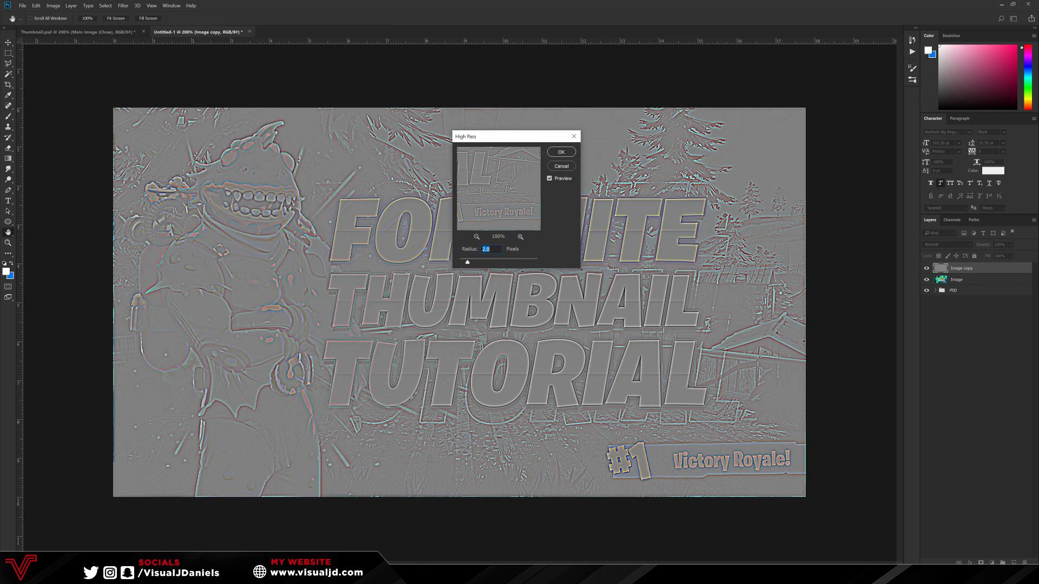
pyautogui.write('1.5')
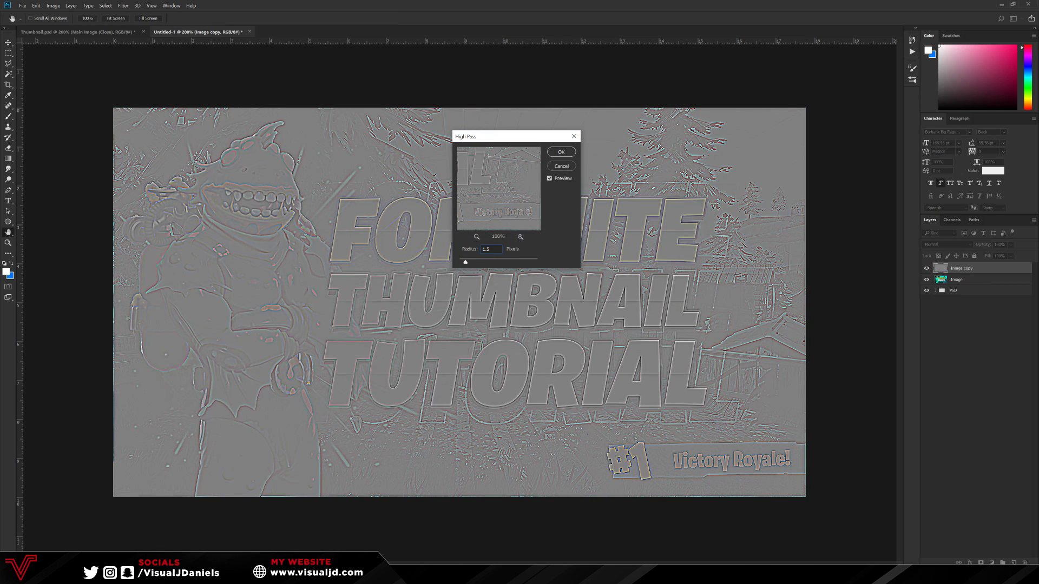
pyautogui.press('Return')
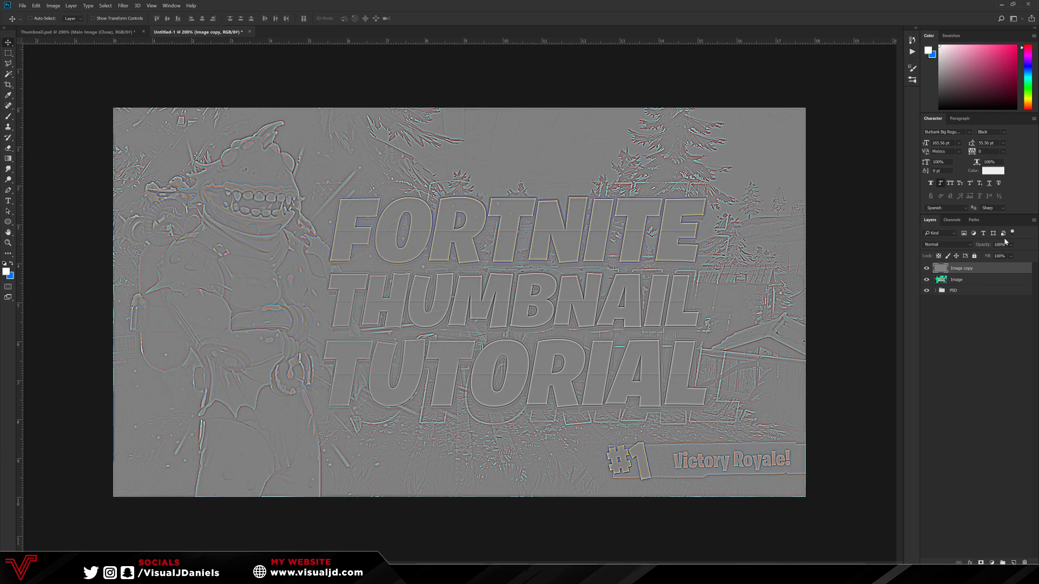
# Set the high-pass layer's blend mode to Overlay and merge it with the Image layer.
pyautogui.click(947, 245)
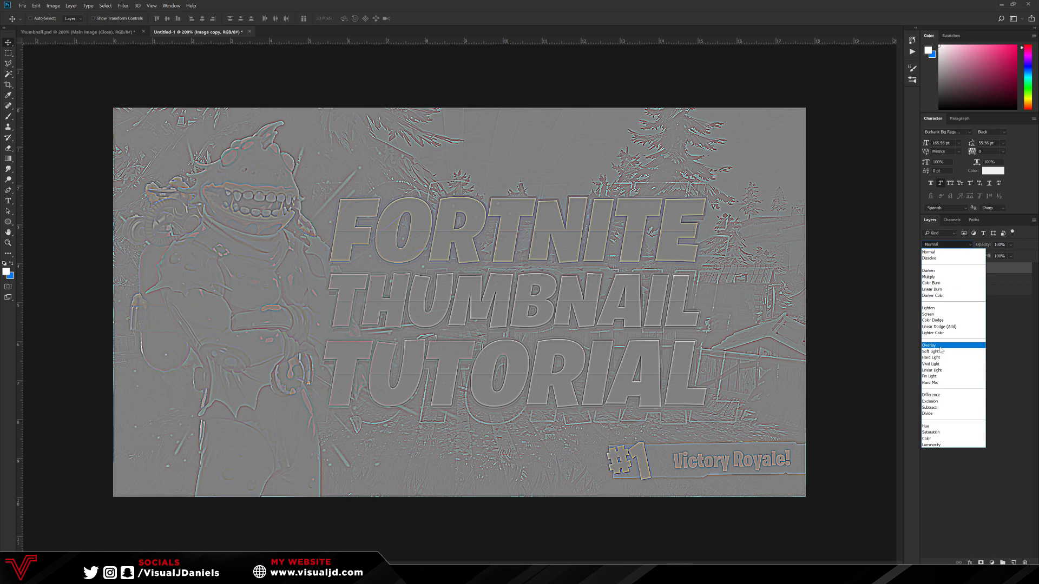
pyautogui.click(941, 349)
pyautogui.hotkey('ctrl', '+')
pyautogui.hotkey('ctrl', '+')
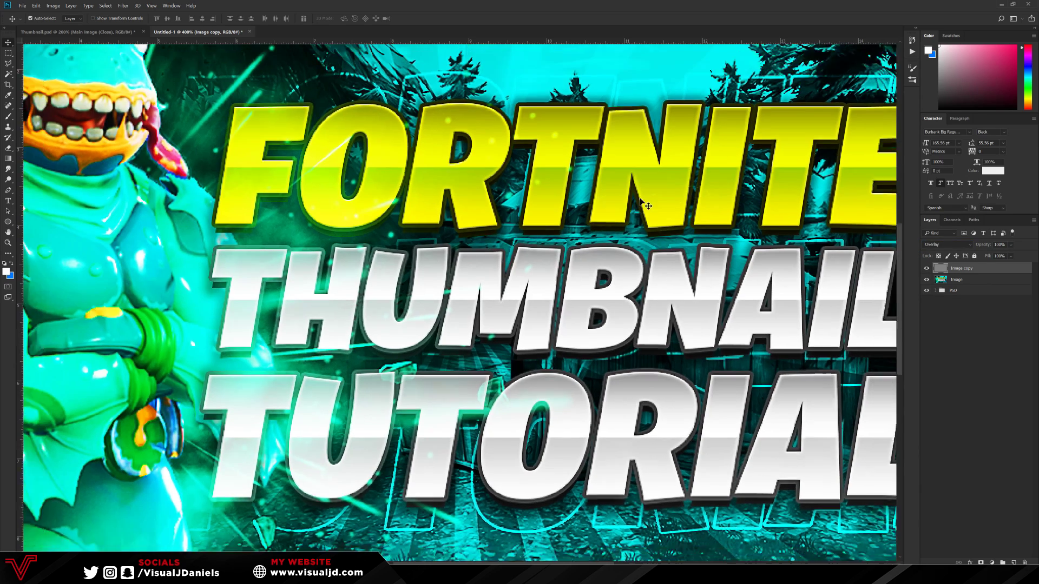
pyautogui.hotkey('ctrl', '-')
pyautogui.hotkey('ctrl', '-')
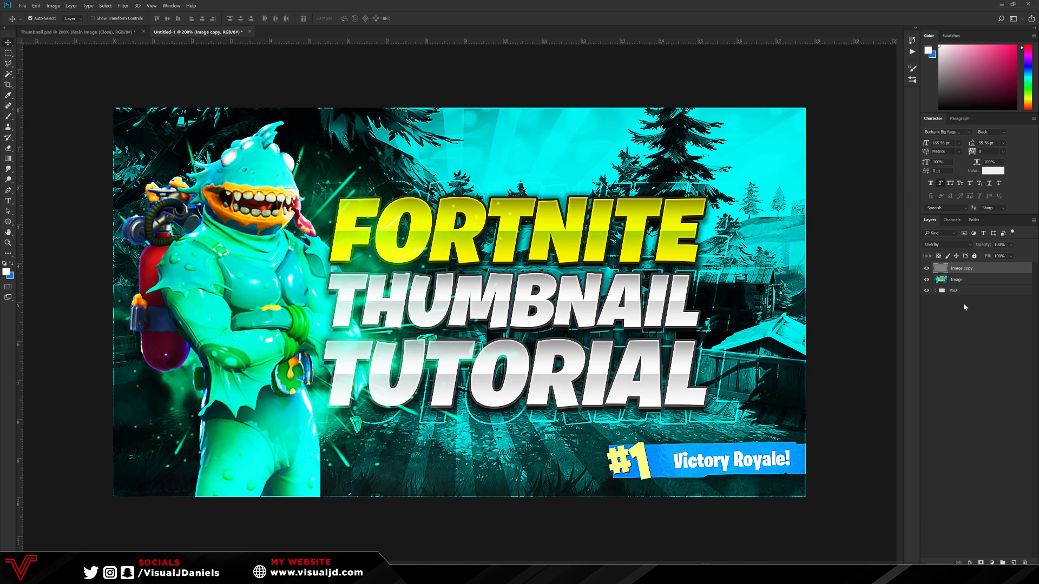
pyautogui.hotkey('ctrl', 'e')
# Duplicate the merged image layer and apply a Gaussian Blur with a radius of 3 to the copy.
pyautogui.hotkey('ctrl', 'j')
pyautogui.click(123, 5)
pyautogui.moveTo(157, 90)
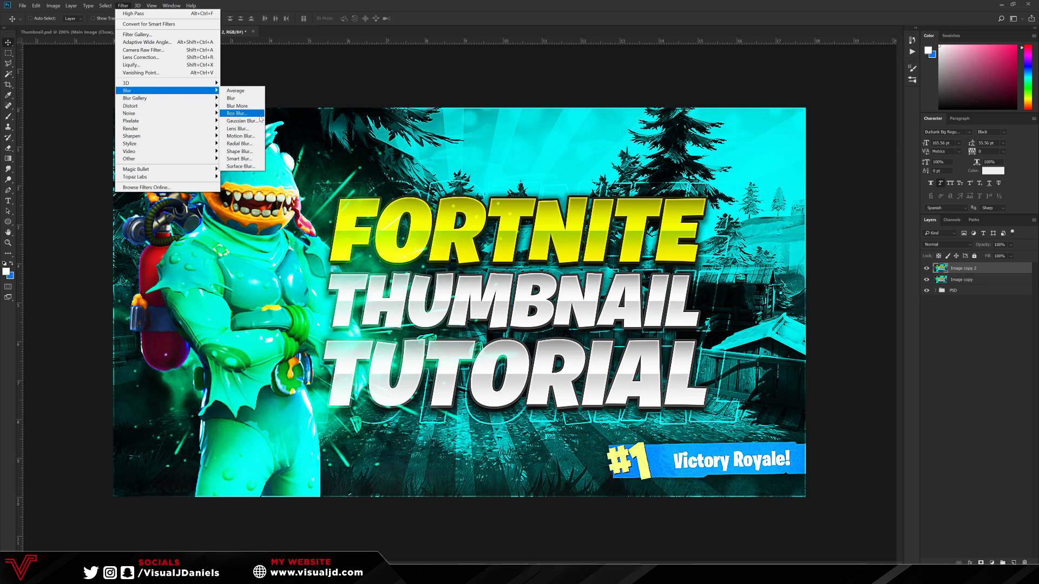
pyautogui.click(238, 121)
pyautogui.write('3')
pyautogui.press('Return')
pyautogui.press('v')
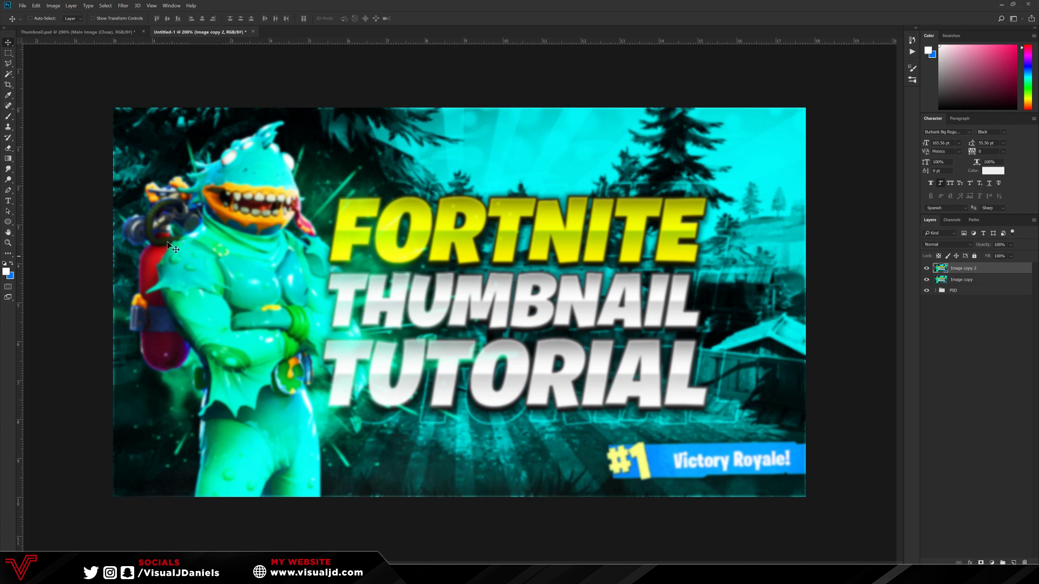
# Erase the blur over the character and title with a large soft round eraser at 0% hardness, and merge the layer down.
pyautogui.press('e')
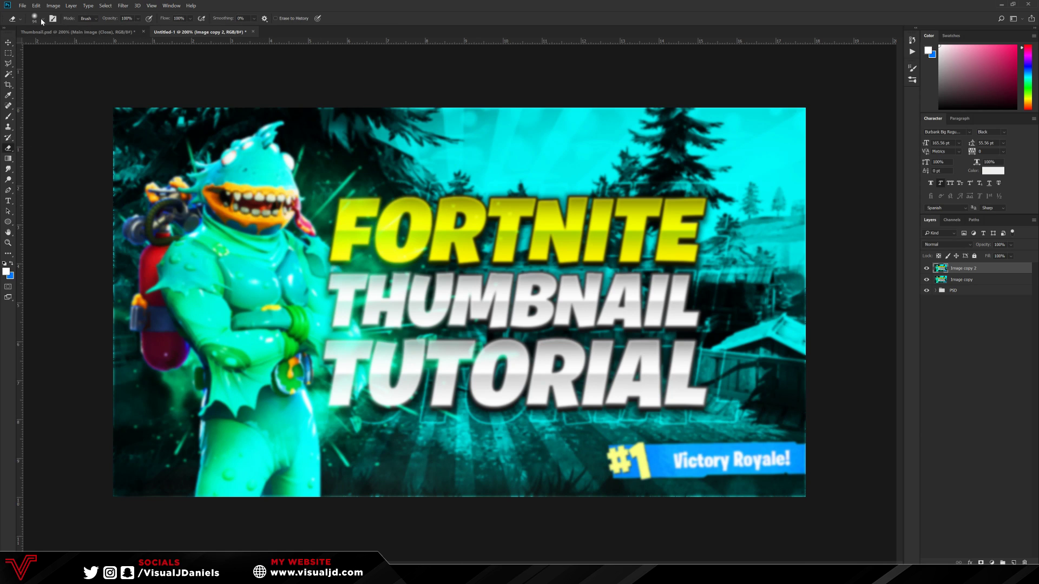
pyautogui.rightClick(81, 47)
pyautogui.moveTo(80, 47); pyautogui.dragTo(87, 47)
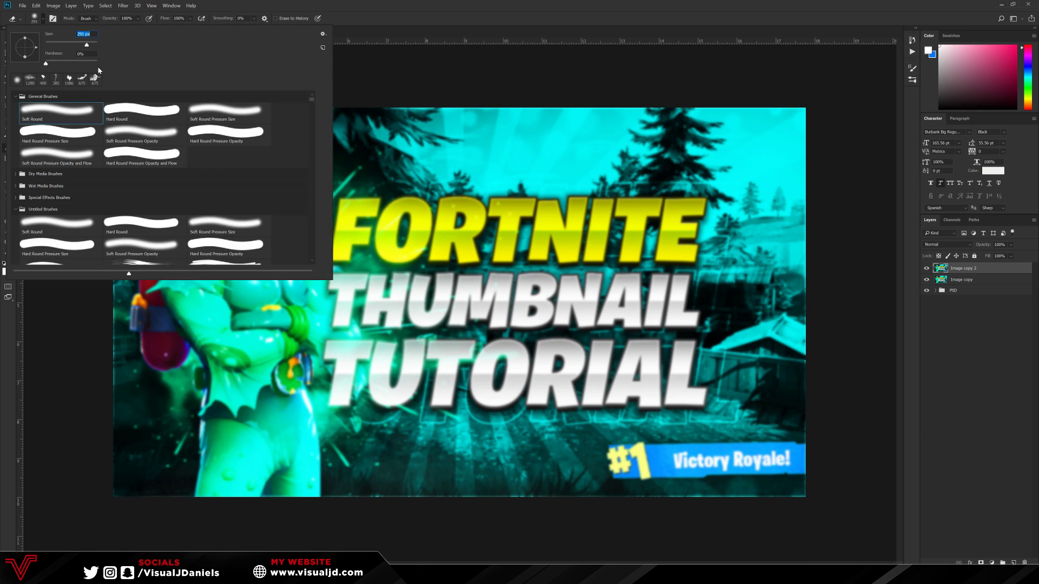
pyautogui.moveTo(325, 233)
pyautogui.mouseDown()
pyautogui.moveTo(271, 174)
pyautogui.moveTo(287, 324)
pyautogui.moveTo(194, 400)
pyautogui.moveTo(411, 384)
pyautogui.mouseUp()
pyautogui.moveTo(541, 287)
pyautogui.mouseDown()
pyautogui.moveTo(639, 238)
pyautogui.moveTo(574, 233)
pyautogui.moveTo(574, 325)
pyautogui.moveTo(598, 419)
pyautogui.moveTo(671, 477)
pyautogui.moveTo(757, 465)
pyautogui.moveTo(649, 520)
pyautogui.moveTo(290, 417)
pyautogui.moveTo(211, 317)
pyautogui.moveTo(246, 184)
pyautogui.moveTo(168, 178)
pyautogui.moveTo(281, 230)
pyautogui.mouseUp()
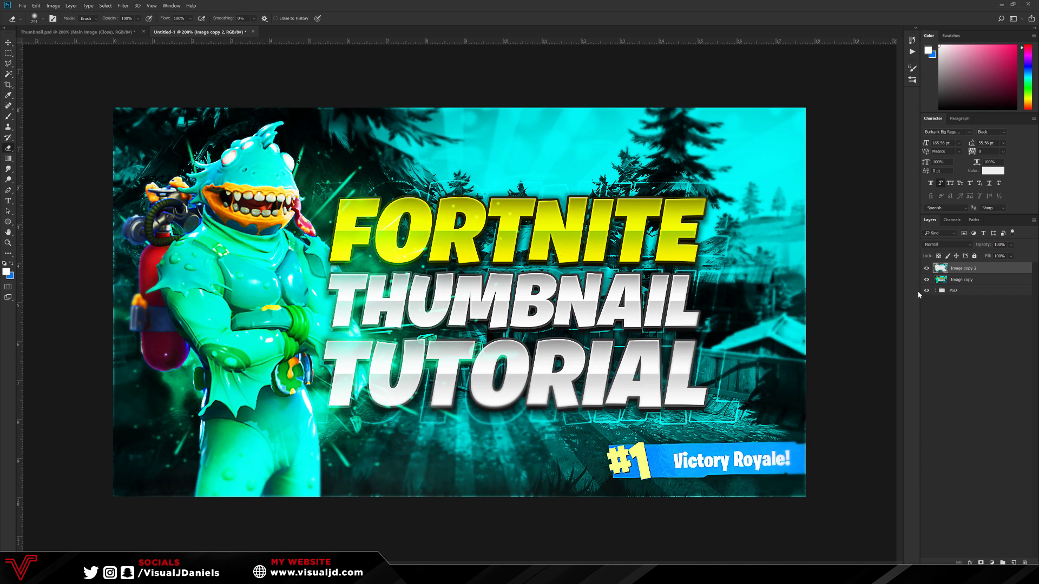
pyautogui.hotkey('ctrl', 'e')
# Apply Topaz Clean 3 with the CrispStyle preset to a duplicate of the merged image, and merge both image layers.
pyautogui.hotkey('ctrl', 'j')
pyautogui.click(7, 42)
pyautogui.click(123, 5)
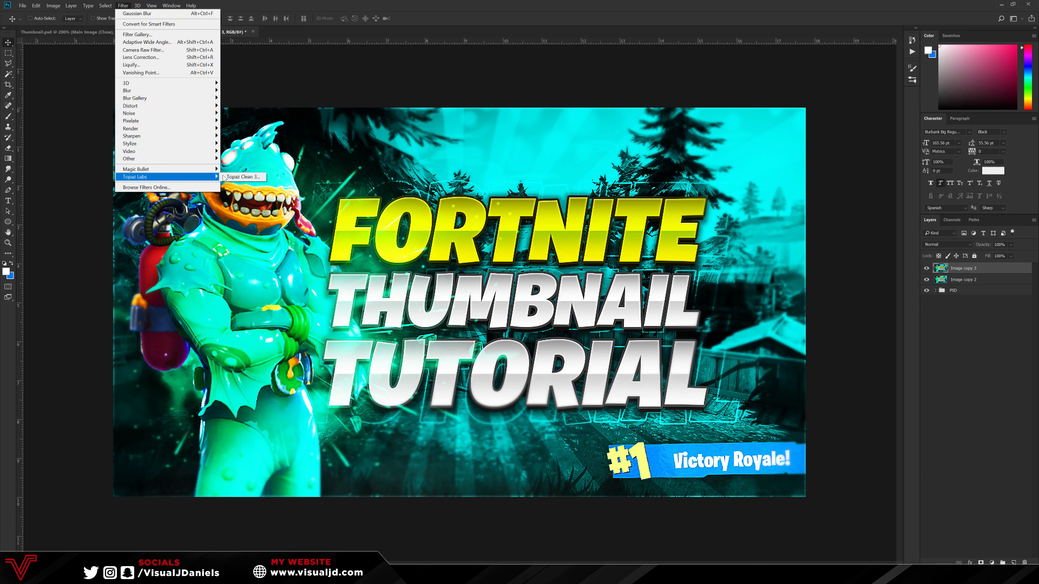
pyautogui.click(241, 177)
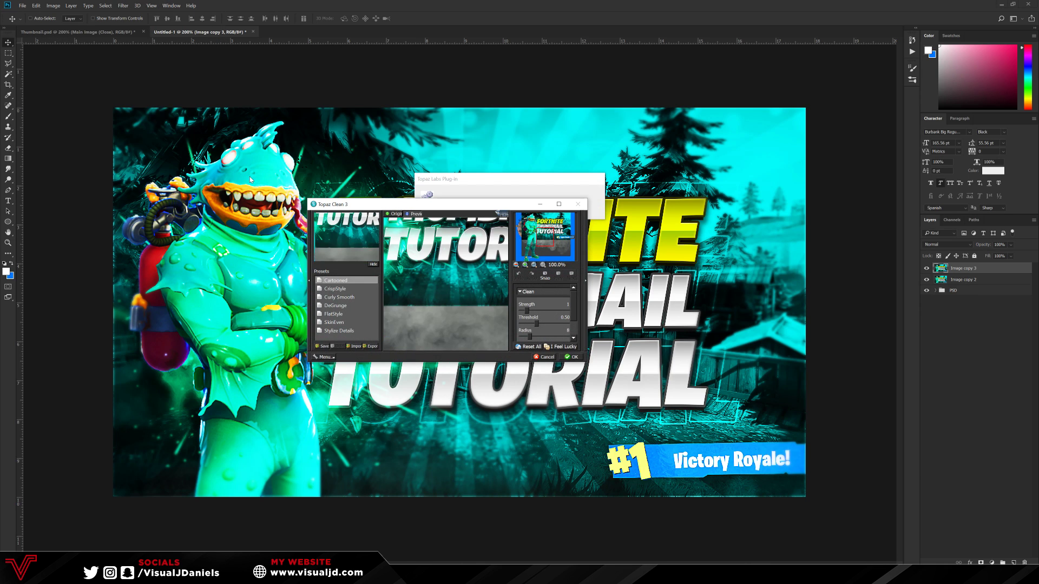
pyautogui.click(336, 289)
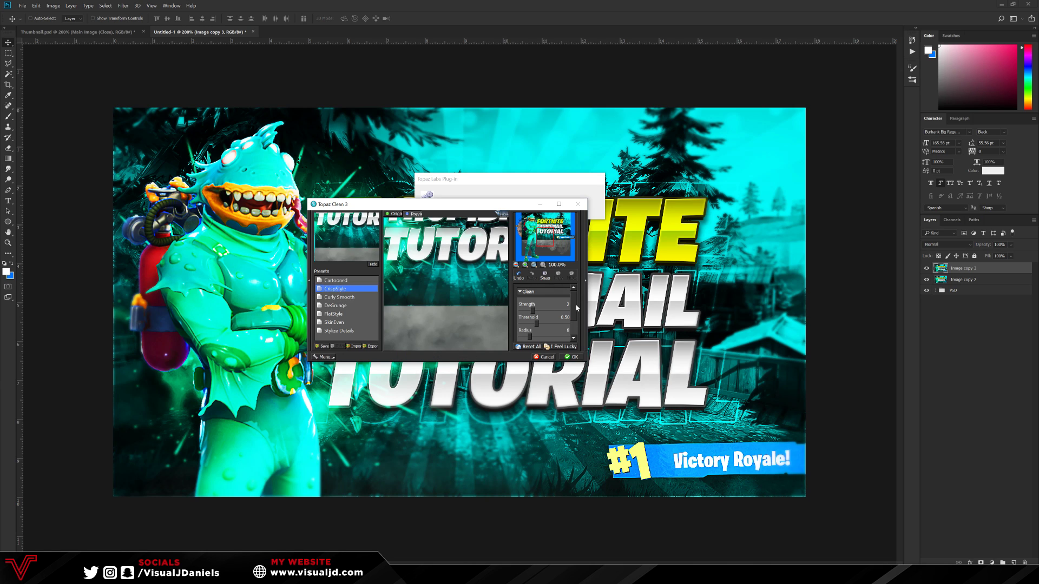
pyautogui.moveTo(430, 242); pyautogui.dragTo(349, 314)
pyautogui.moveTo(425, 297); pyautogui.dragTo(349, 313)
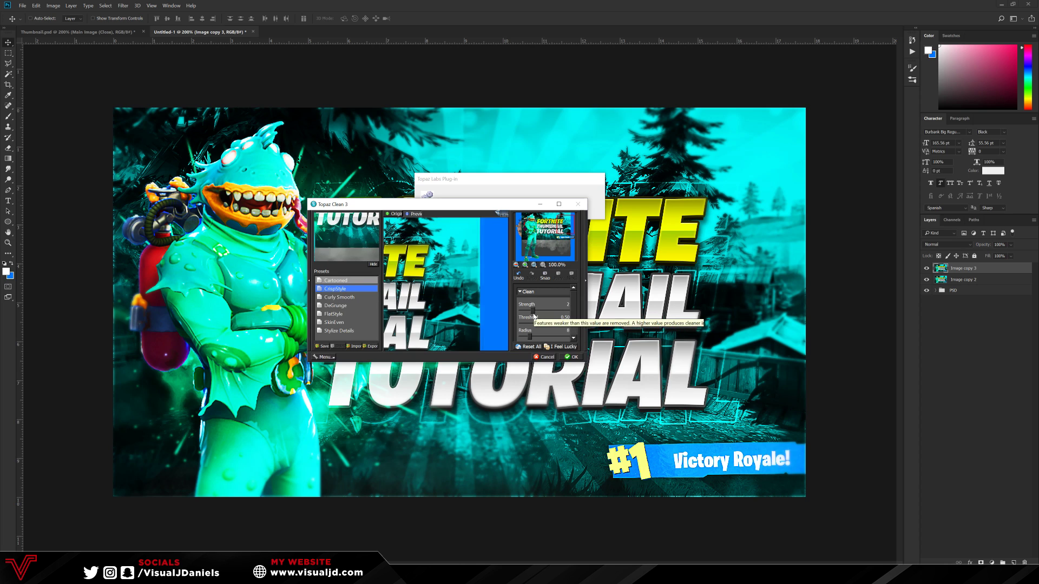
pyautogui.click(568, 358)
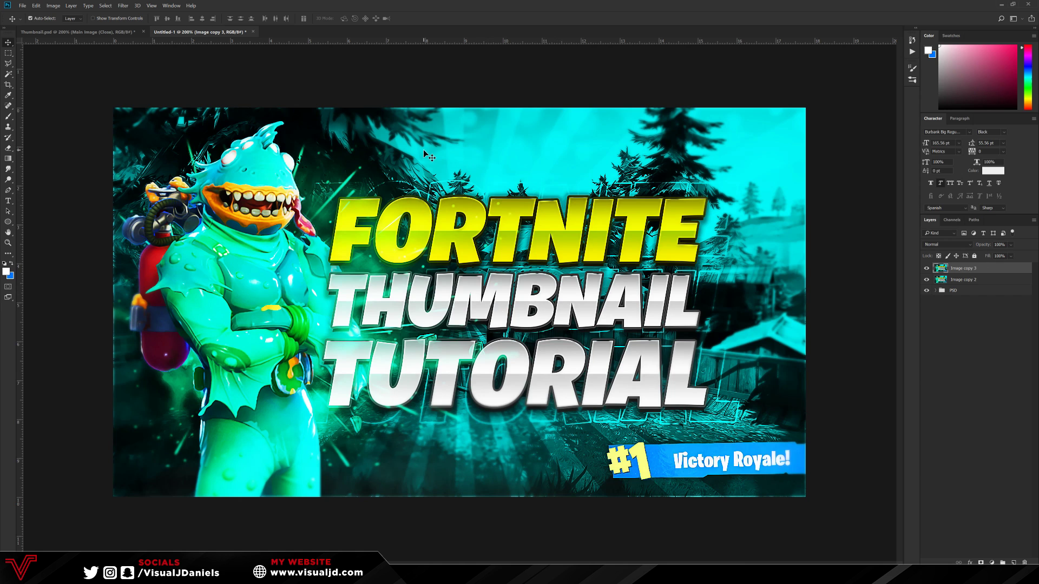
pyautogui.scroll(3, 543, 365)
pyautogui.scroll(-3, 541, 365)
pyautogui.keyDown('shift'); pyautogui.click(969, 281); pyautogui.keyUp('shift')
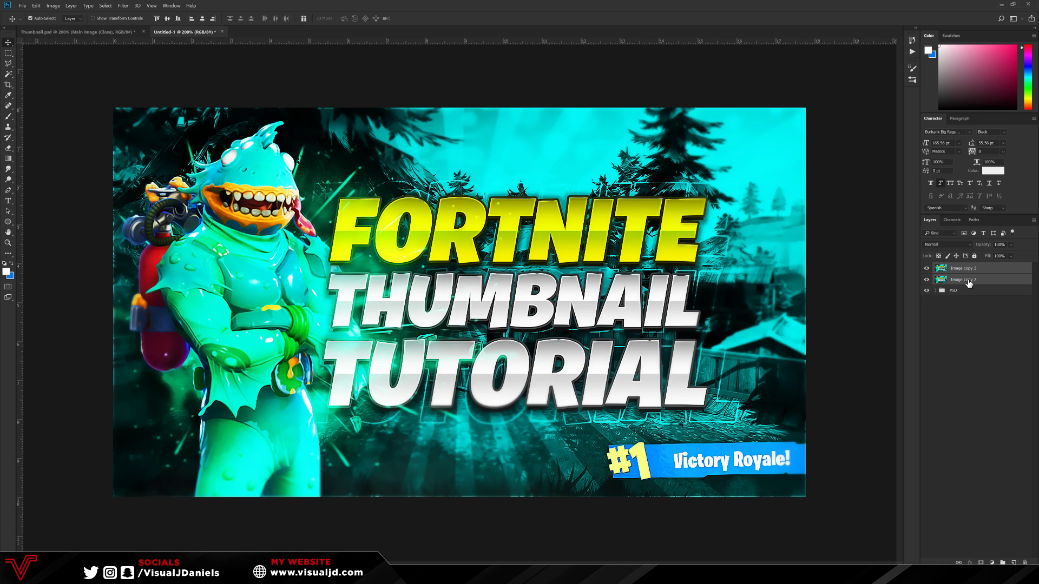
pyautogui.hotkey('ctrl', 'e')
# Duplicate the merged image layer and apply the Sharpen filter to the copy.
pyautogui.hotkey('ctrl', 'j')
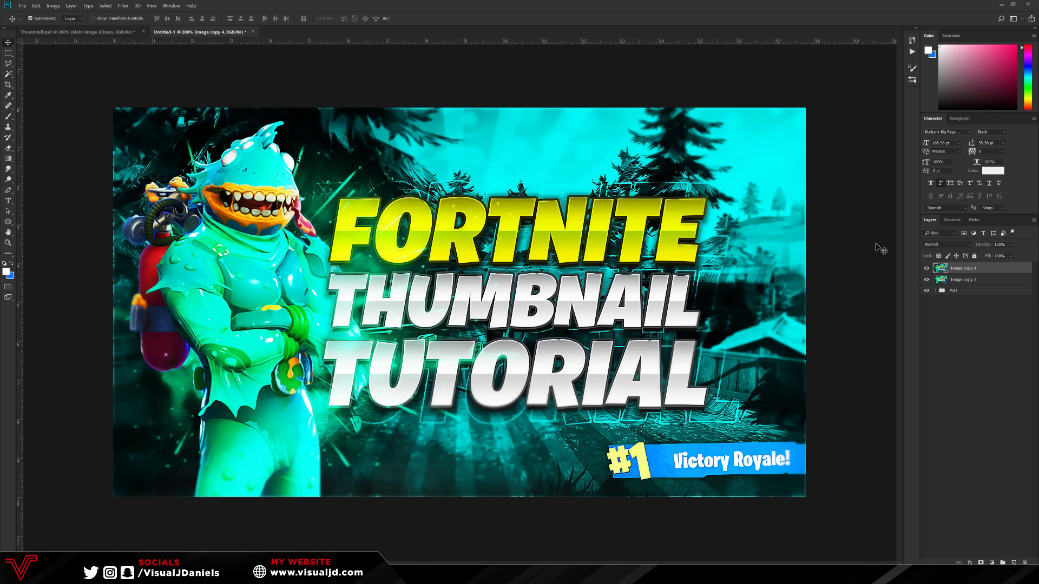
pyautogui.click(123, 5)
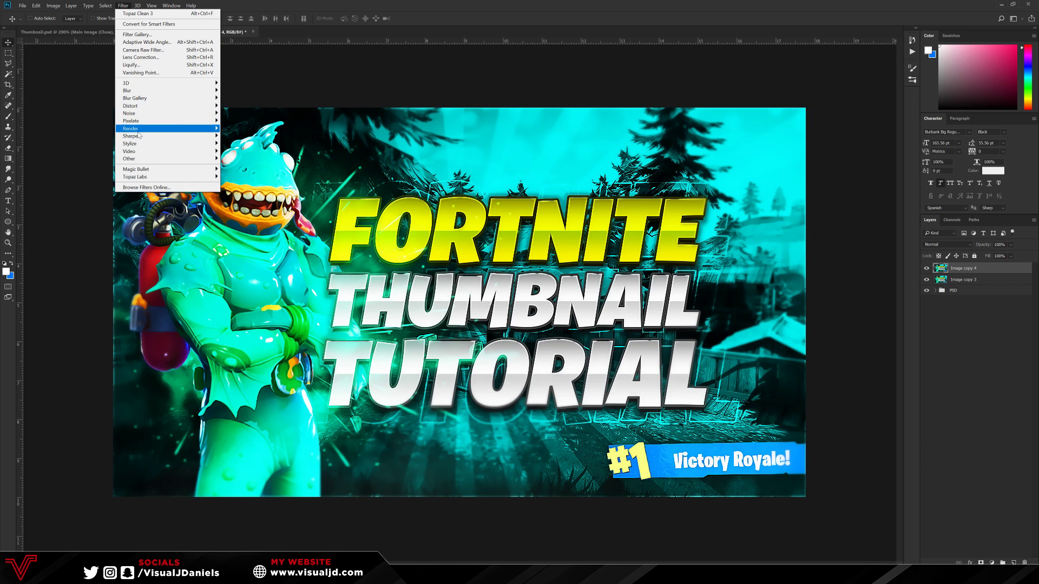
pyautogui.click(238, 143)
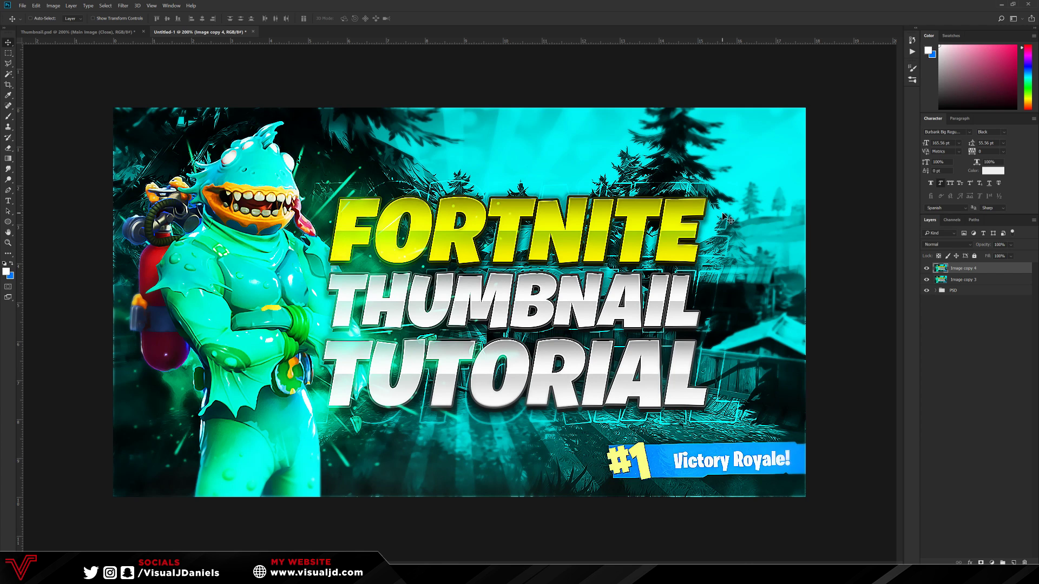
# Place the Action Lines Image from the Fortnite resource pack folder in File Explorer into the thumbnail document.
pyautogui.hotkey('ctrl', '-')
pyautogui.hotkey('ctrl', '-')
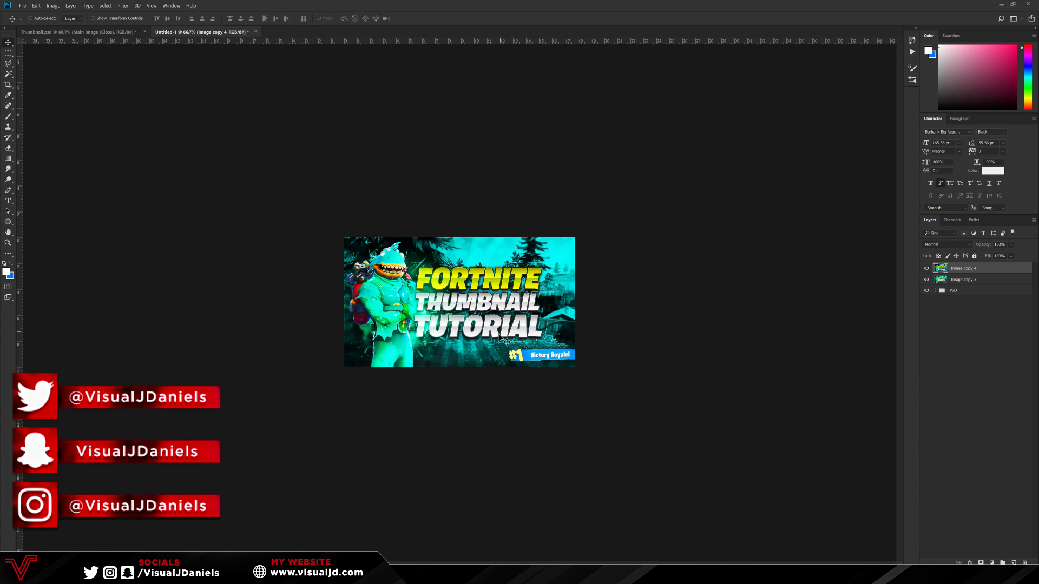
pyautogui.moveTo(69, 574)
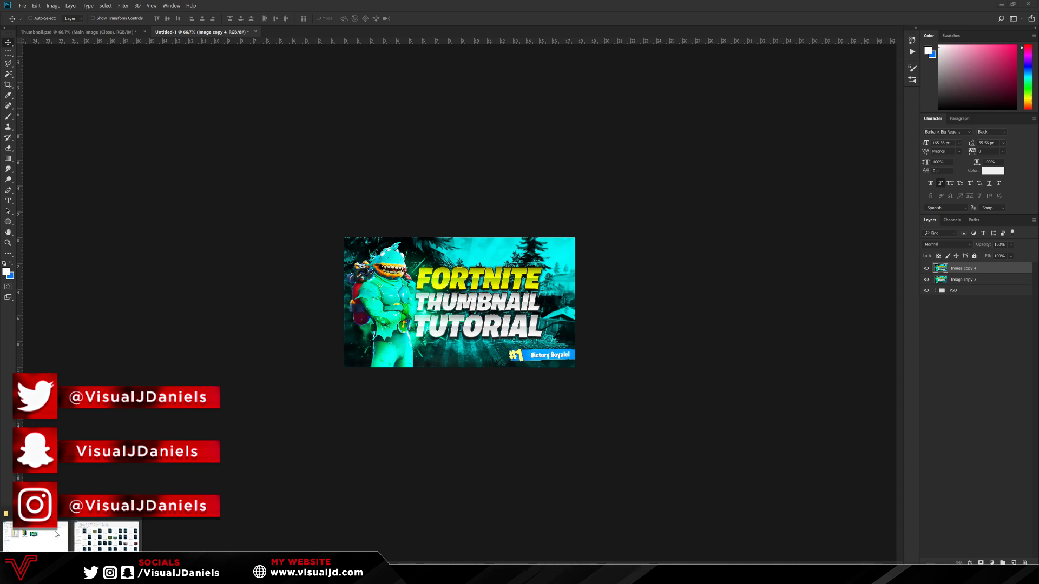
pyautogui.click(107, 538)
pyautogui.doubleClick(731, 267)
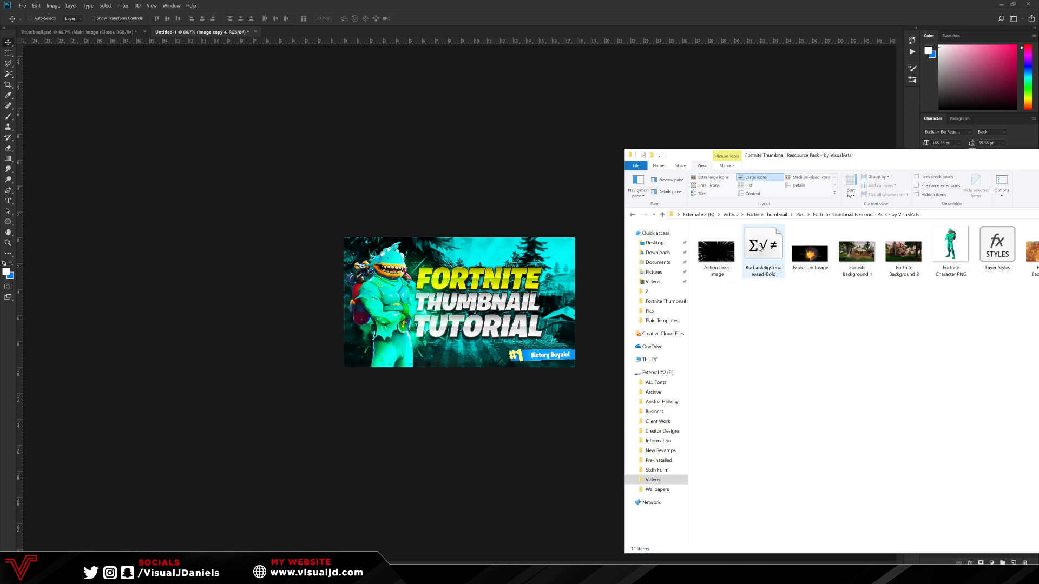
pyautogui.moveTo(716, 251); pyautogui.dragTo(524, 278)
# Enlarge the action lines image beyond the canvas edges to about 89% scale and centre it on the thumbnail.
pyautogui.moveTo(574, 368); pyautogui.dragTo(562, 351)
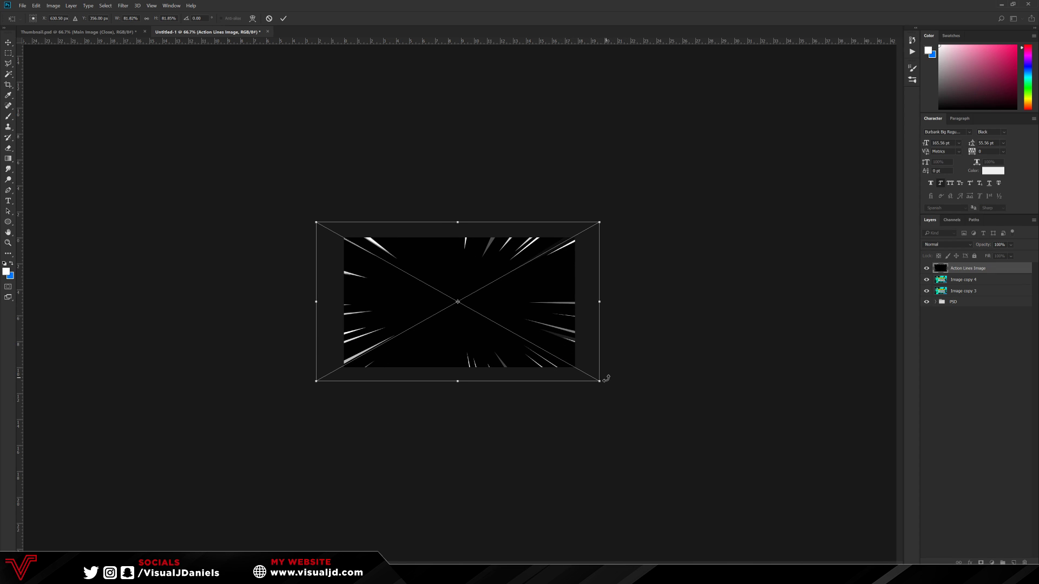
pyautogui.moveTo(601, 384); pyautogui.dragTo(626, 397)
pyautogui.moveTo(585, 359); pyautogui.dragTo(567, 351)
pyautogui.moveTo(523, 281); pyautogui.dragTo(514, 292)
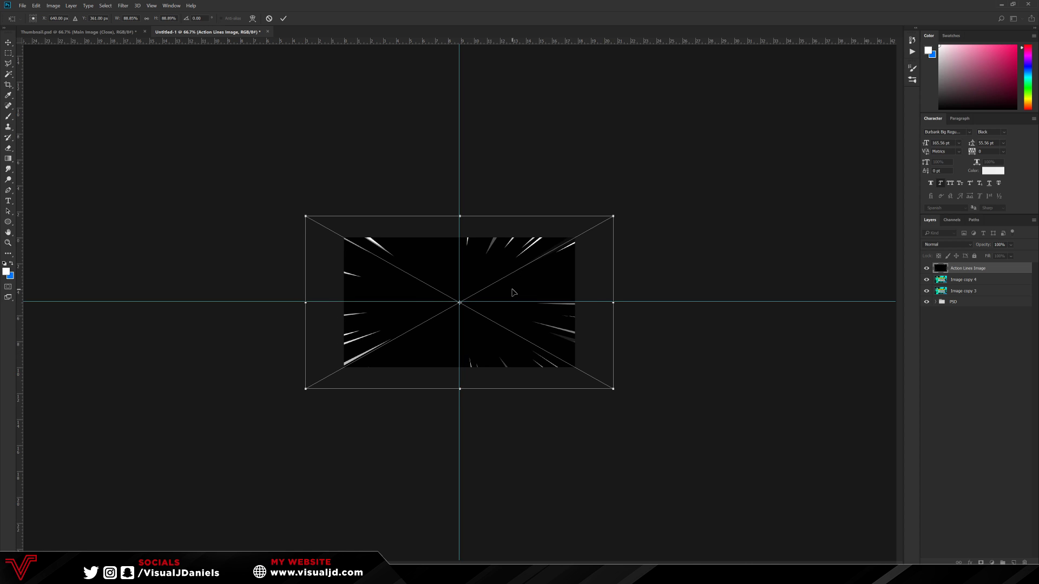
pyautogui.press('Return')
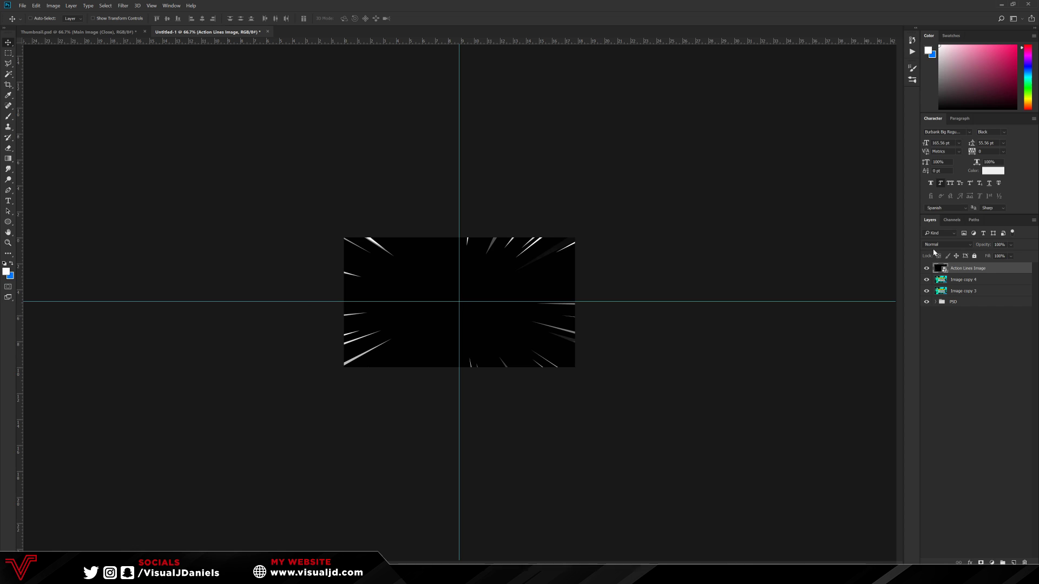
# Set the action lines layer's blend mode to Color Dodge and hide the guides.
pyautogui.click(935, 244)
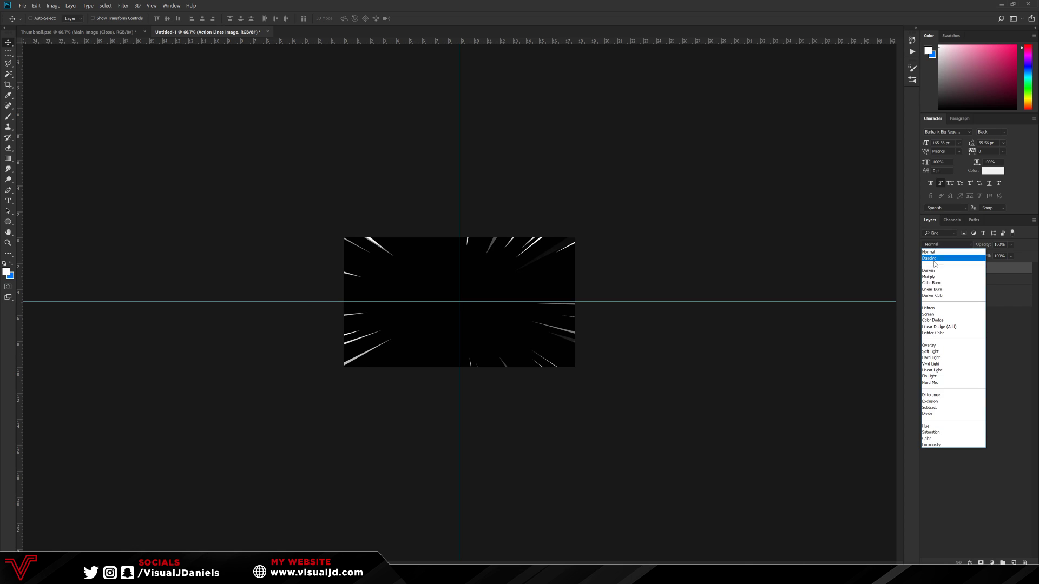
pyautogui.click(940, 320)
pyautogui.hotkey('ctrl', '+')
pyautogui.hotkey('ctrl', '+')
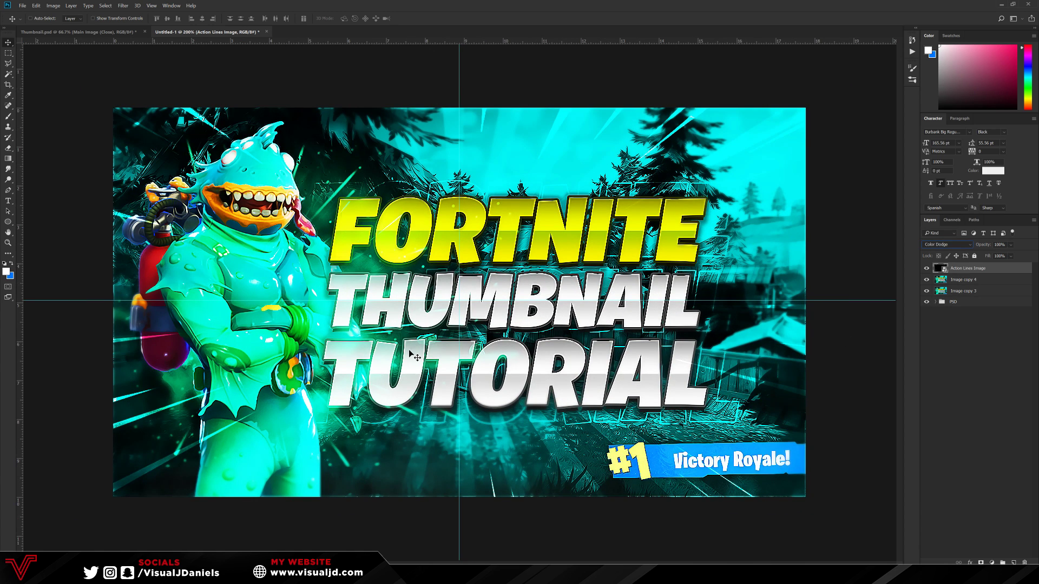
pyautogui.hotkey('ctrl', ';')
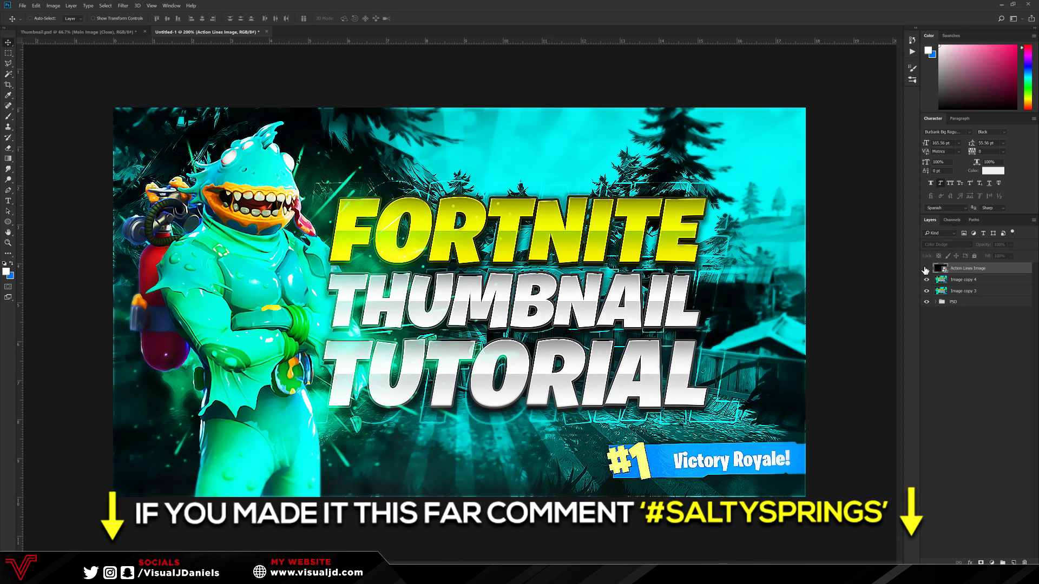
# Try adjusting the action lines layer's opacity, and delete the layer.
pyautogui.click(1012, 246)
pyautogui.moveTo(1024, 254)
pyautogui.mouseDown()
pyautogui.moveTo(1005, 255)
pyautogui.moveTo(1026, 255)
pyautogui.mouseUp()
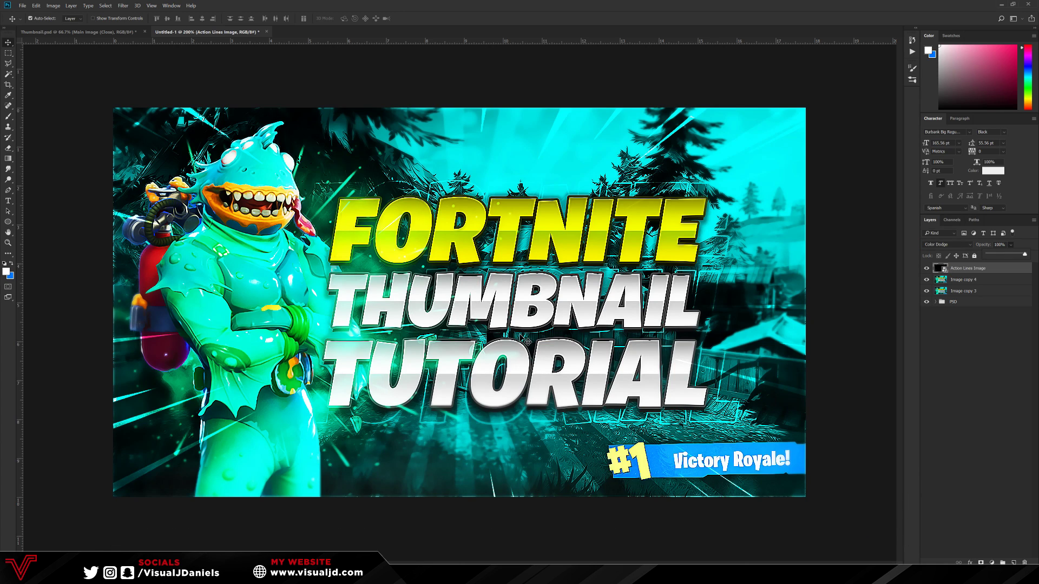
pyautogui.press('Delete')
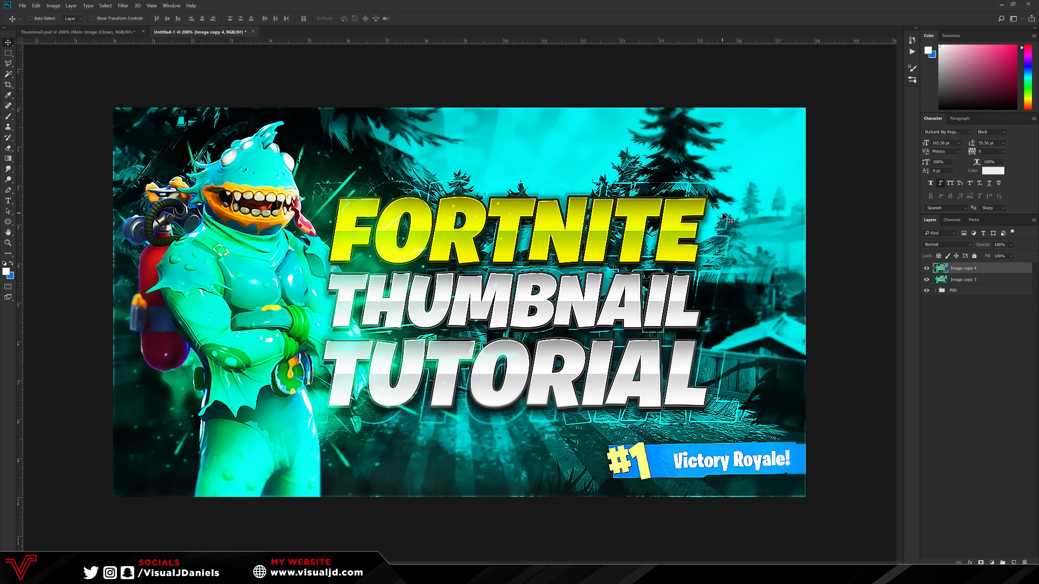
# Compare the thumbnail with the version in the open Thumbnail.psd document.
pyautogui.click(116, 32)
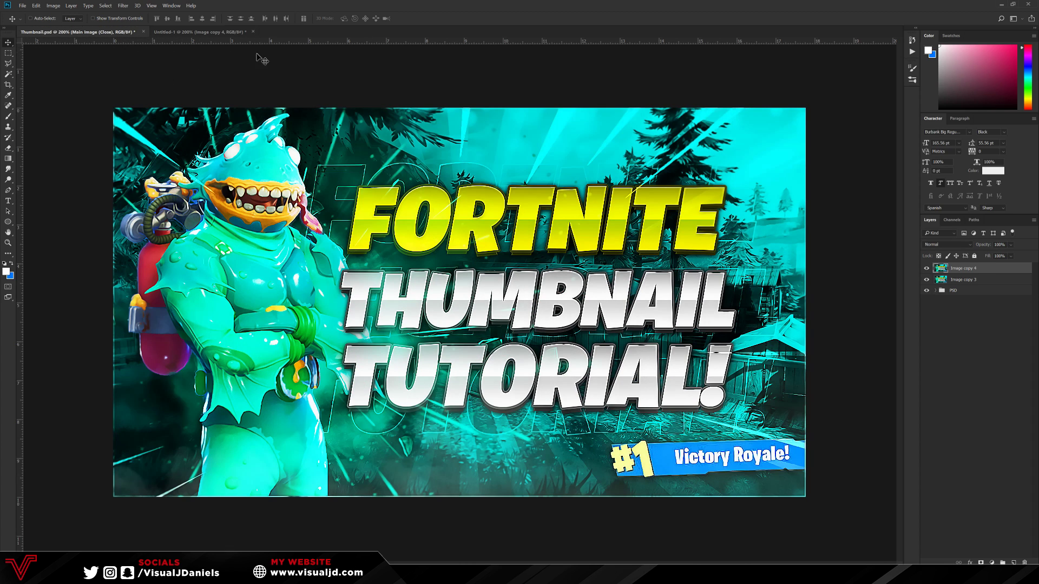
pyautogui.click(206, 32)
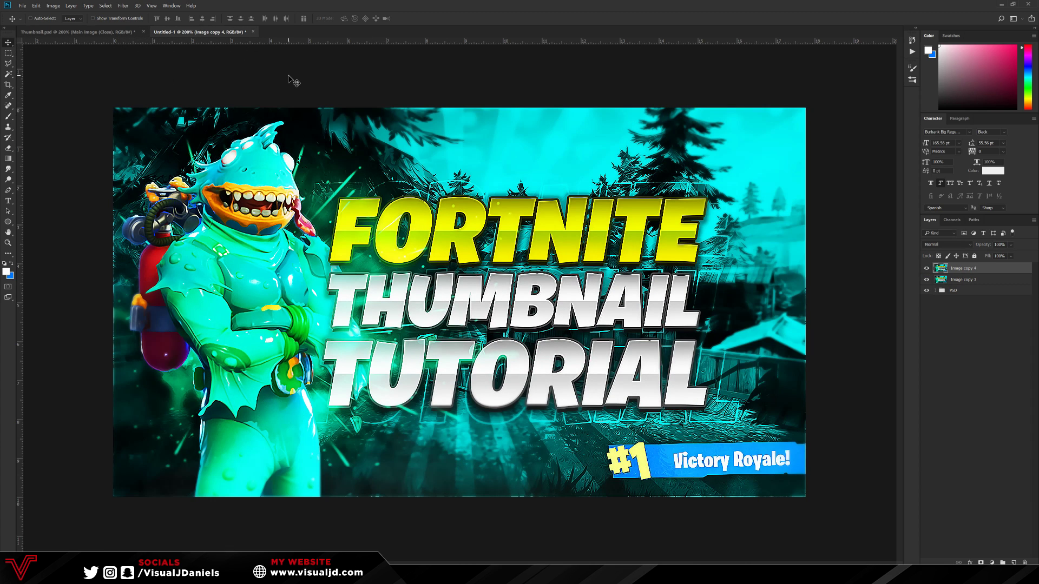